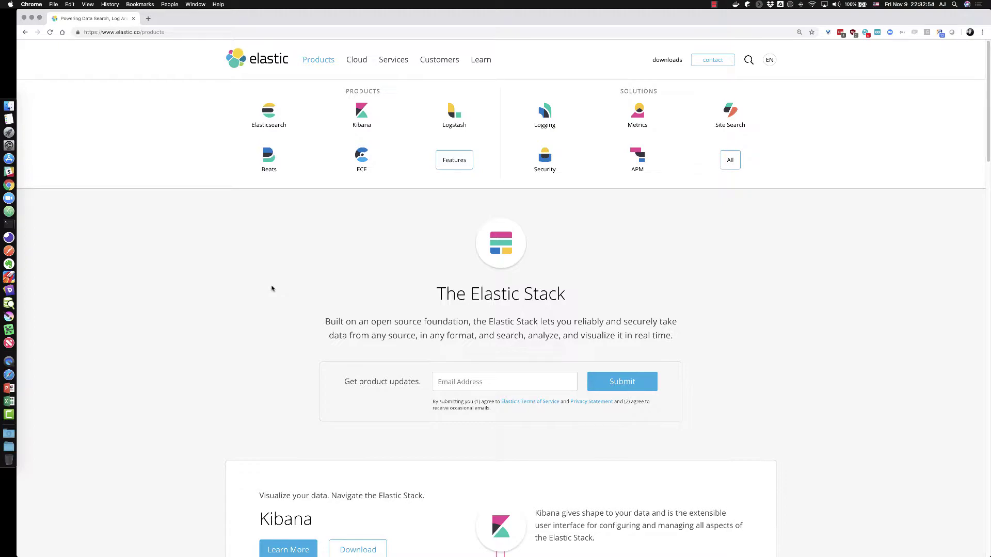
Go from elastic.co's Logstash product page to its Download Logstash page.
{"action": "left_click", "coordinate": [447, 128]}
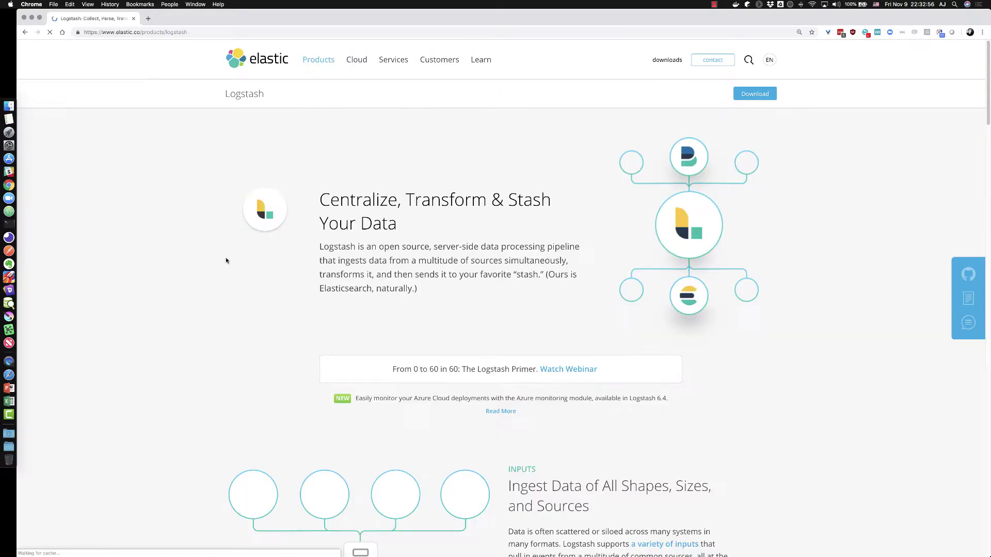
{"action": "left_click", "coordinate": [743, 90]}
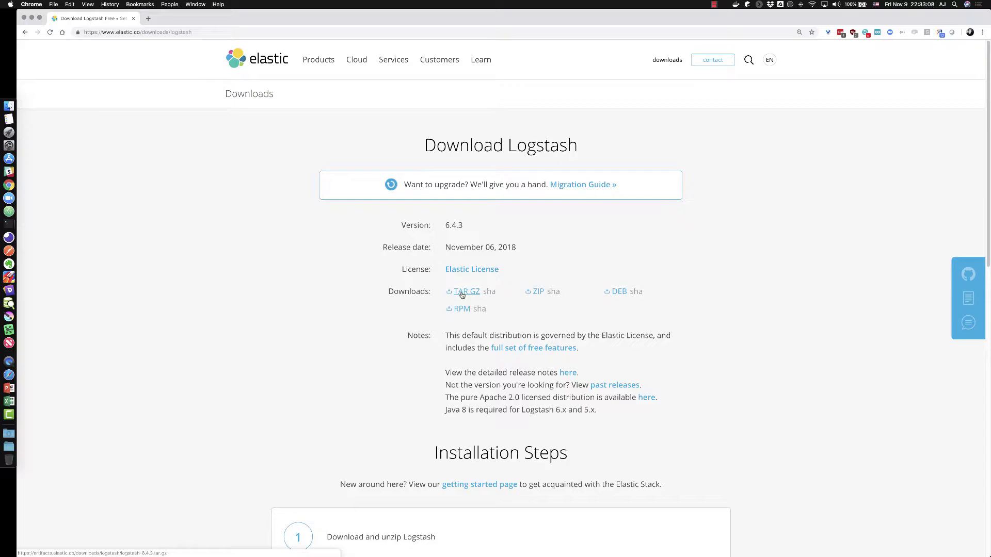
Page through ZIP_CODES.csv, noting row 00601's zip code and latitude values.
{"action": "key", "text": "super+Tab"}
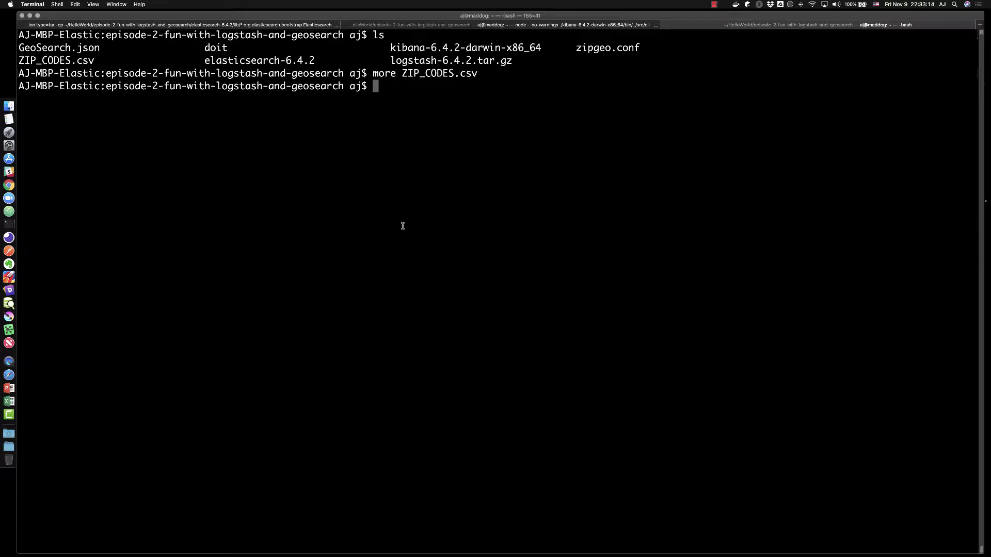
{"action": "type", "text": "more ZIP"}
{"action": "key", "text": "Tab"}
{"action": "key", "text": "Return"}
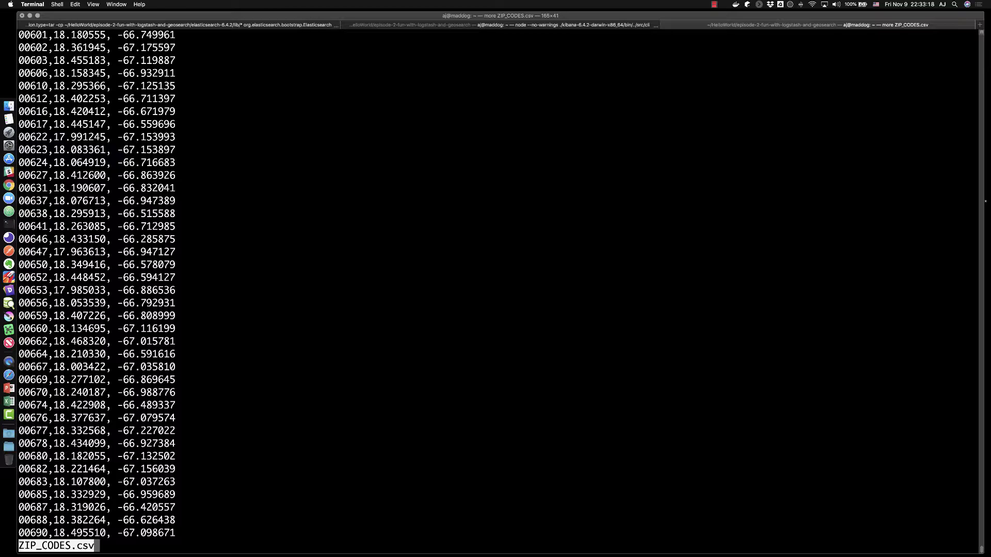
{"action": "double_click", "coordinate": [26, 35]}
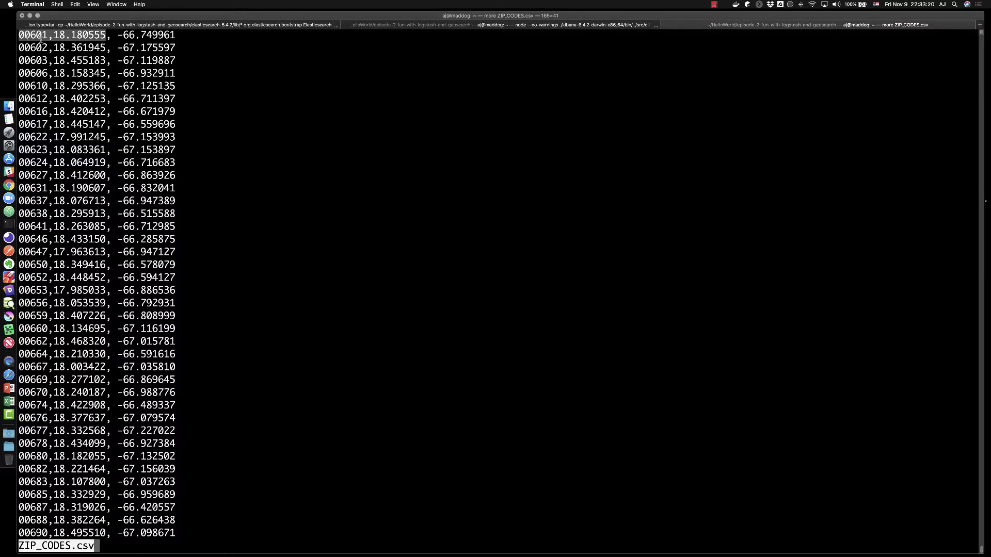
{"action": "left_click", "coordinate": [40, 41]}
{"action": "left_click_drag", "start_coordinate": [53, 36], "coordinate": [108, 37]}
{"action": "left_click", "coordinate": [189, 51]}
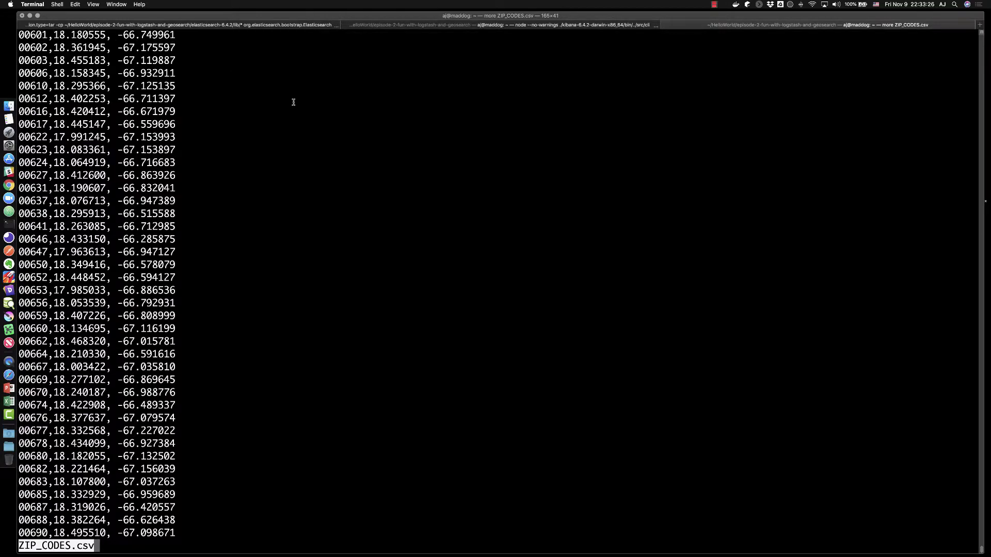
{"action": "type", "text": "qls"}
{"action": "key", "text": "Return"}
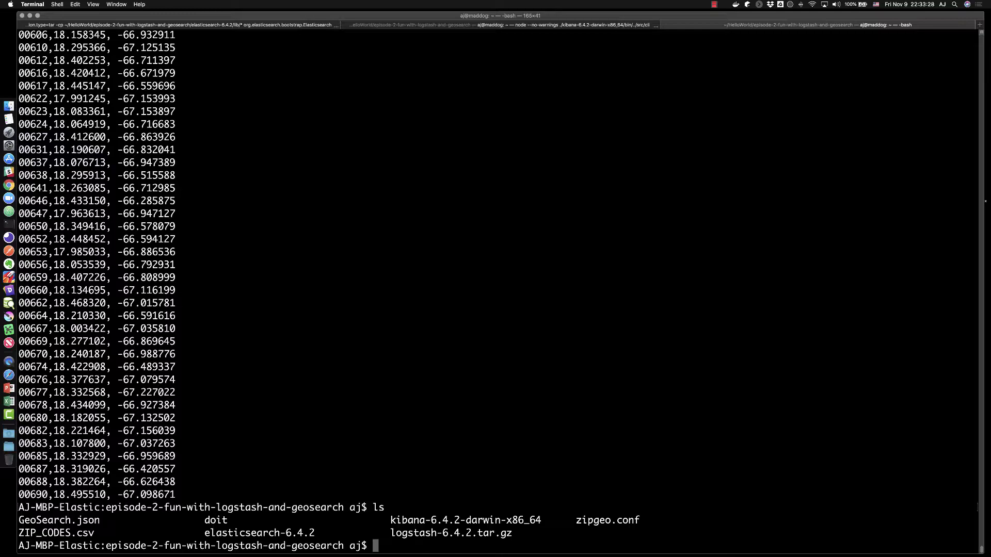
{"action": "type", "text": "tar zxvf l"}
{"action": "type", "text": "o"}
Extract logstash-6.4.2.tar.gz and list the folder to confirm it.
{"action": "key", "text": "Tab"}
{"action": "key", "text": "Return"}
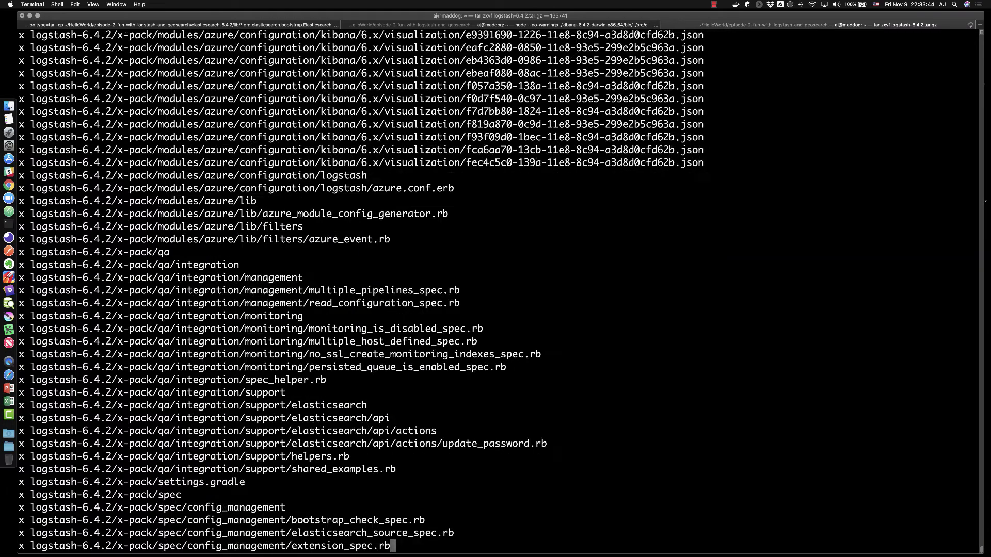
{"action": "type", "text": "ls"}
{"action": "key", "text": "Return"}
{"action": "type", "text": "vi "}
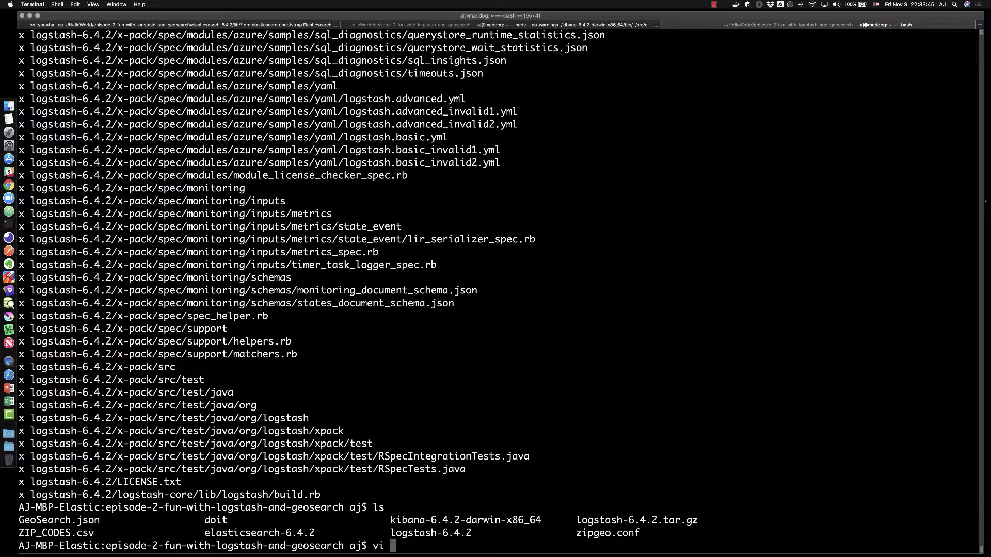
{"action": "type", "text": "zipgeo.conf"}
Open zipgeo.conf in vi and highlight its filter section and stdin input.
{"action": "key", "text": "Return"}
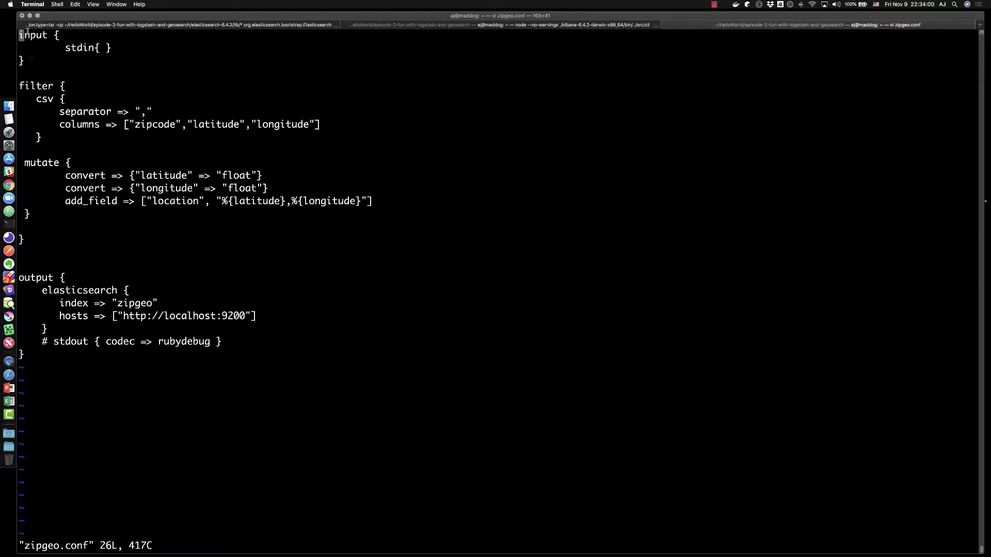
{"action": "mouse_move", "coordinate": [19, 81]}
{"action": "left_mouse_down"}
{"action": "mouse_move", "coordinate": [61, 192]}
{"action": "mouse_move", "coordinate": [54, 230]}
{"action": "left_mouse_up"}
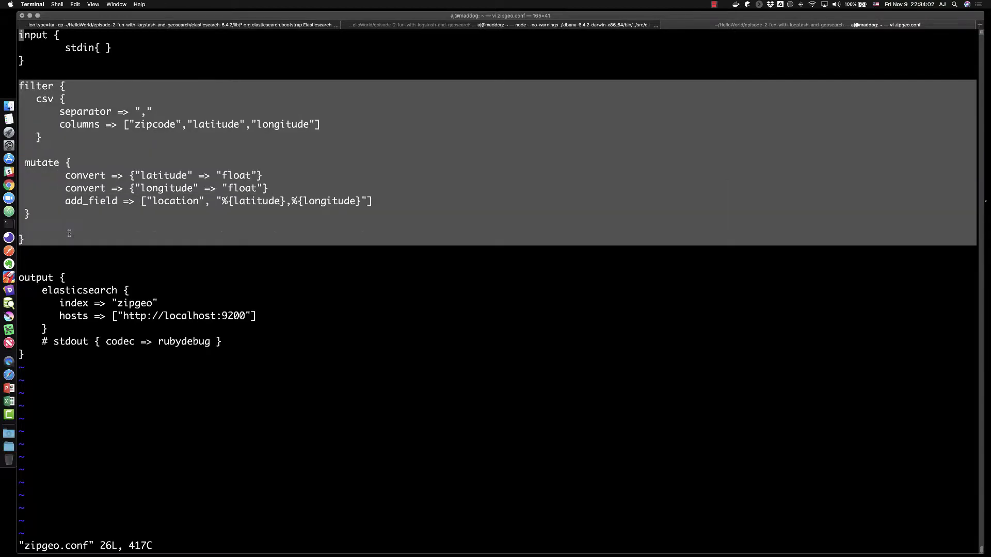
{"action": "left_click", "coordinate": [49, 291]}
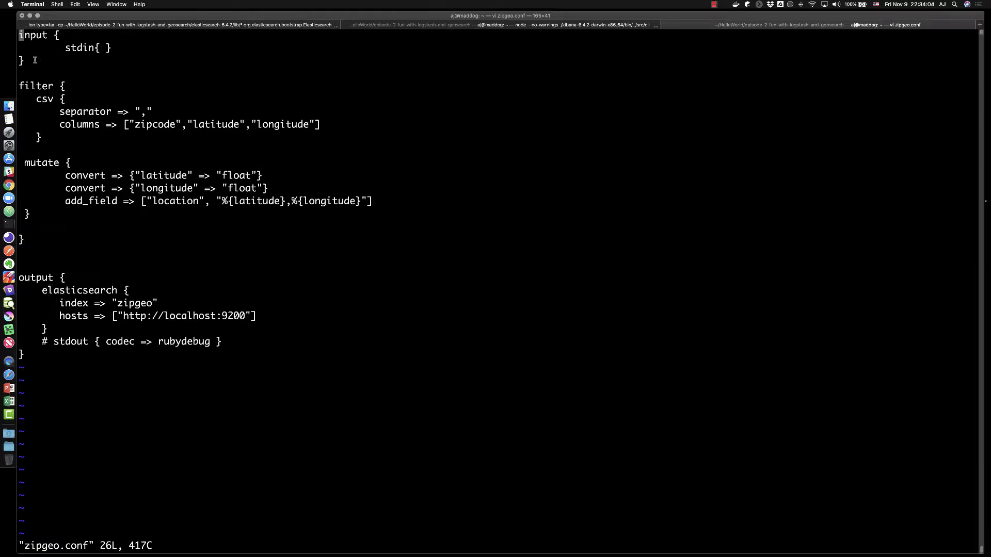
{"action": "left_click_drag", "start_coordinate": [65, 48], "coordinate": [116, 48]}
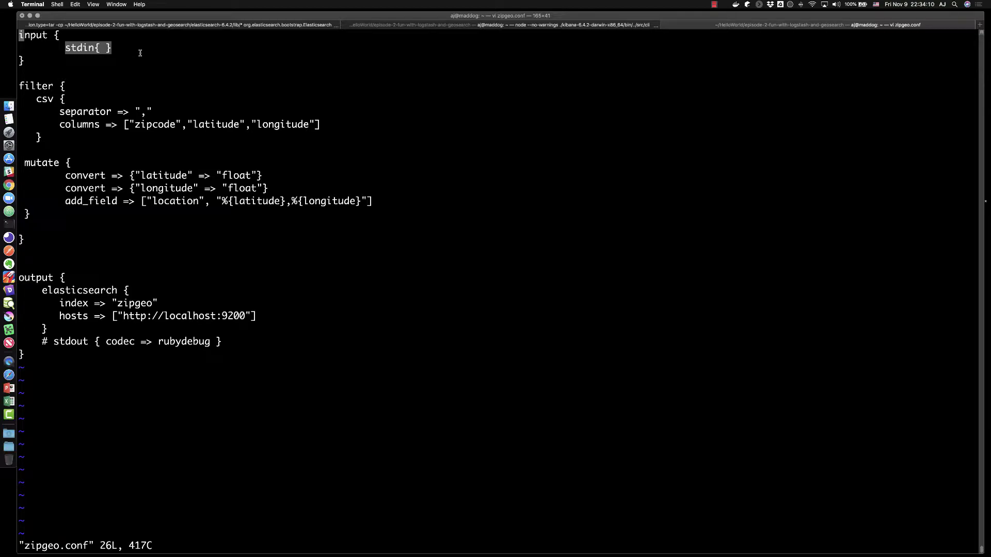
{"action": "left_click", "coordinate": [139, 52]}
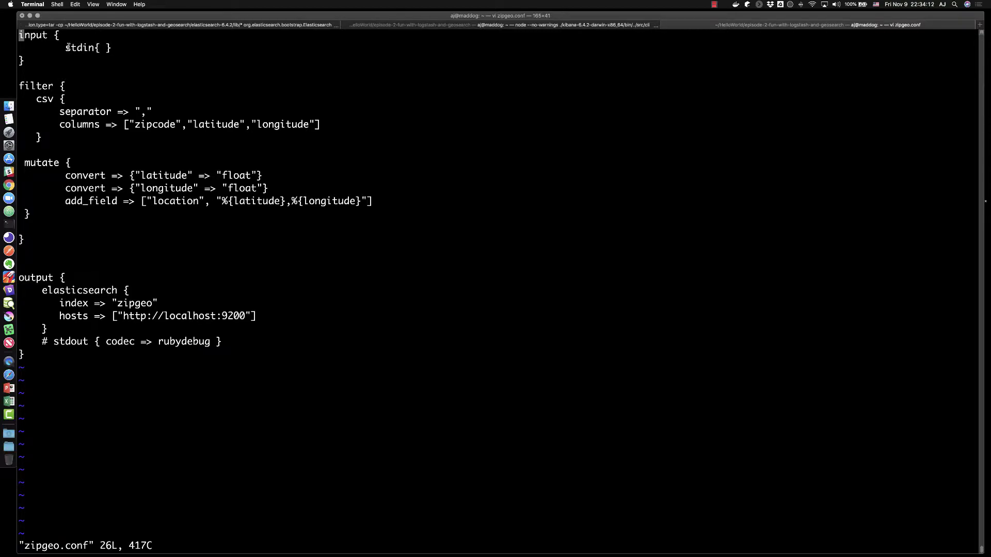
{"action": "left_click_drag", "start_coordinate": [67, 47], "coordinate": [111, 47]}
{"action": "left_click", "coordinate": [96, 63]}
Highlight the csv block's comma separator and zipcode, latitude, longitude column names.
{"action": "left_click_drag", "start_coordinate": [37, 98], "coordinate": [106, 138]}
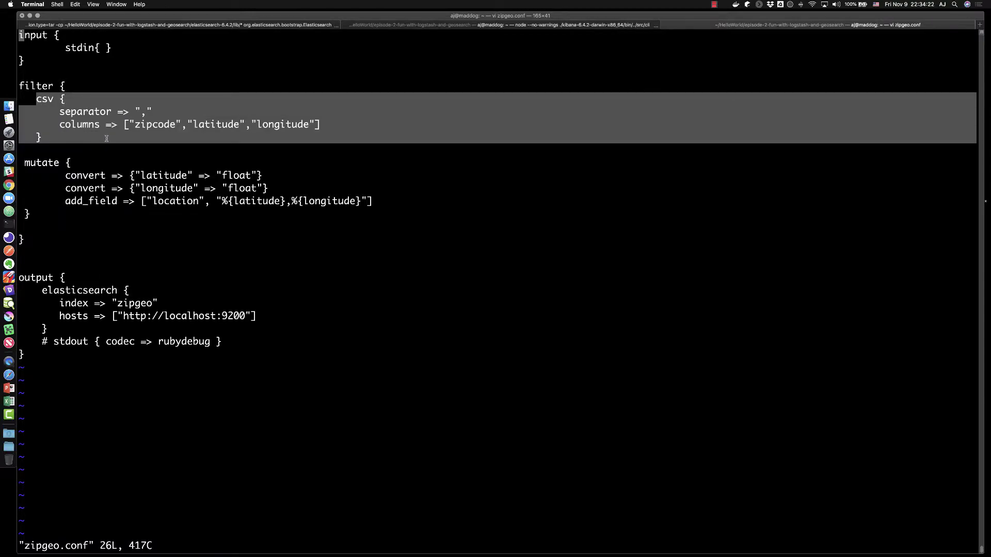
{"action": "left_click", "coordinate": [109, 119]}
{"action": "double_click", "coordinate": [143, 112]}
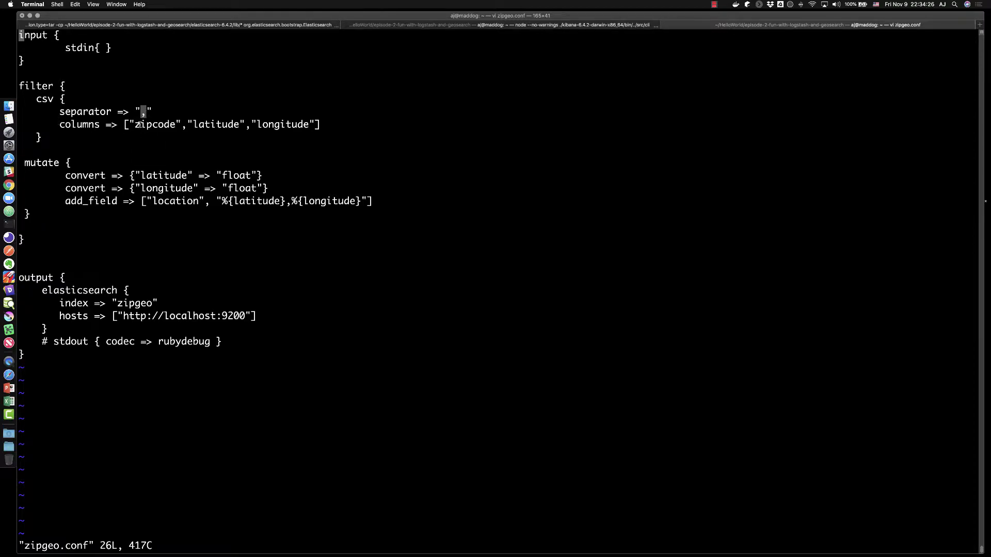
{"action": "left_click", "coordinate": [140, 124]}
{"action": "double_click", "coordinate": [158, 124]}
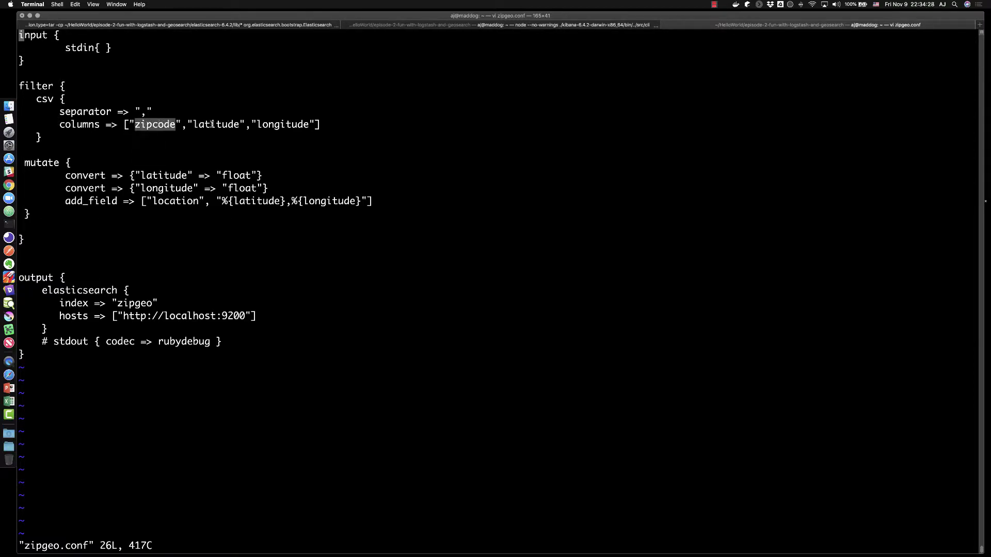
{"action": "double_click", "coordinate": [222, 124]}
{"action": "double_click", "coordinate": [285, 125]}
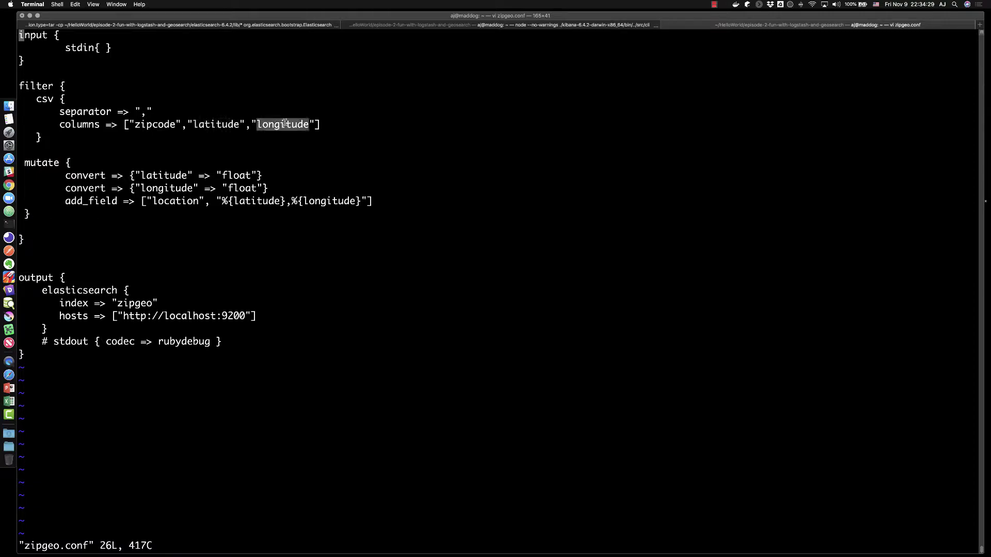
{"action": "left_click", "coordinate": [45, 162]}
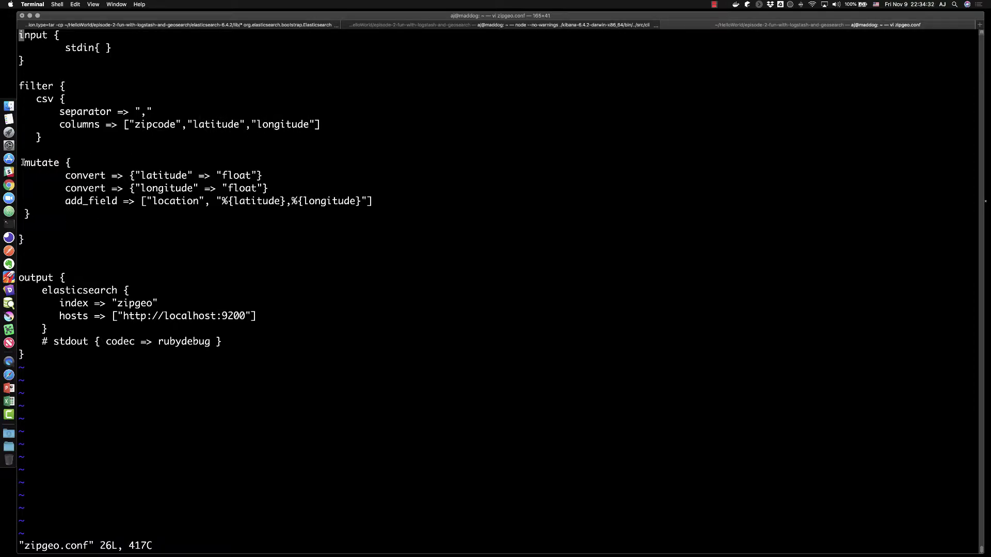
Highlight the float conversions of latitude and longitude and the combined location add_field.
{"action": "double_click", "coordinate": [145, 176]}
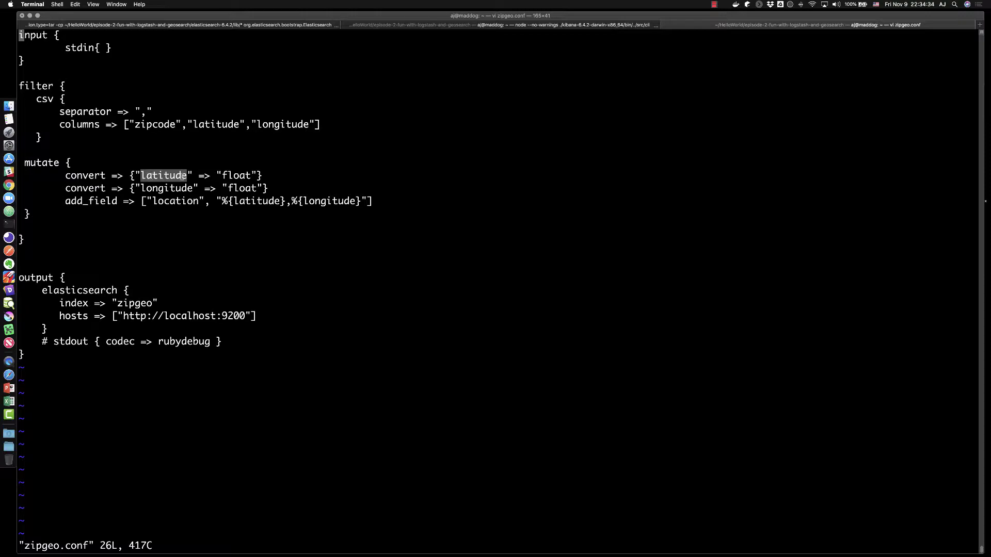
{"action": "double_click", "coordinate": [243, 176]}
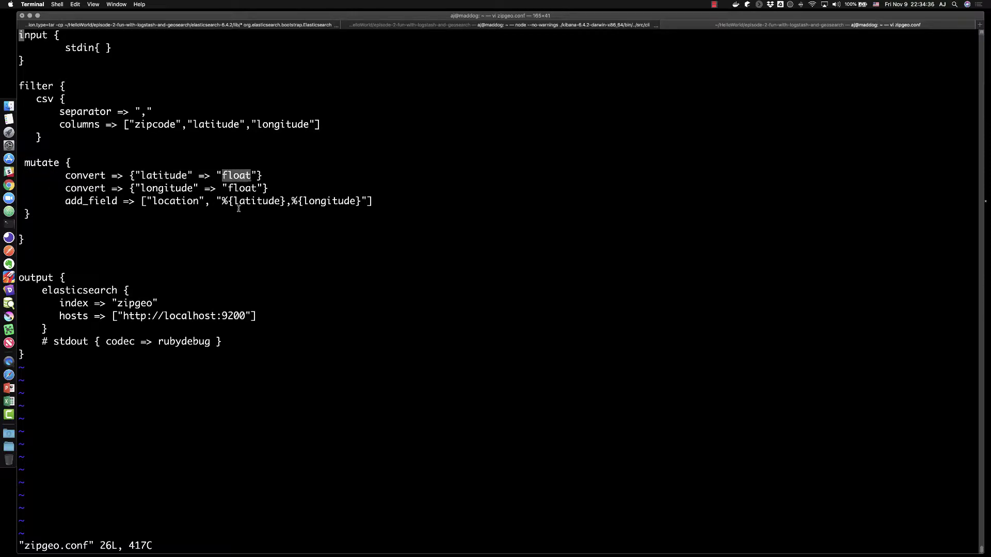
{"action": "left_click", "coordinate": [226, 208]}
{"action": "double_click", "coordinate": [166, 188]}
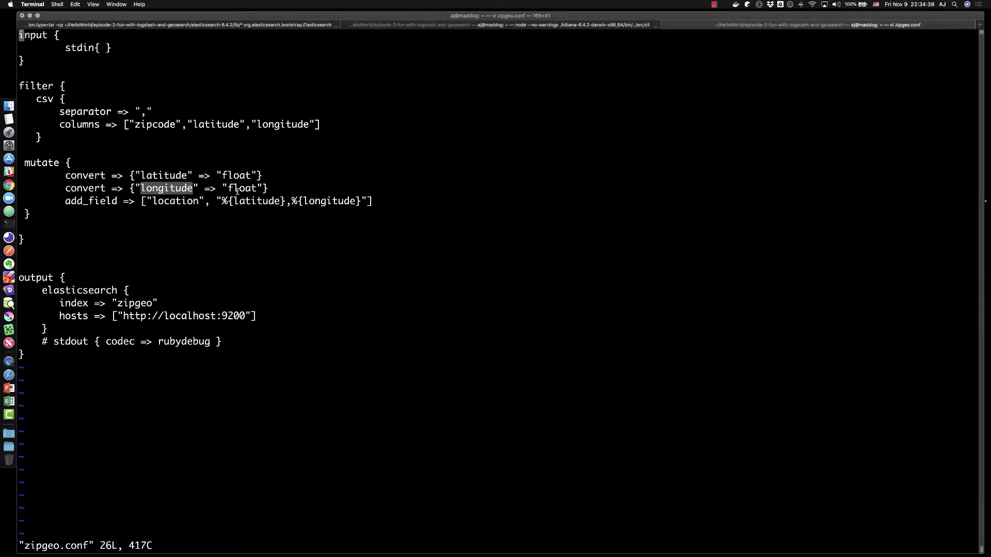
{"action": "double_click", "coordinate": [94, 202]}
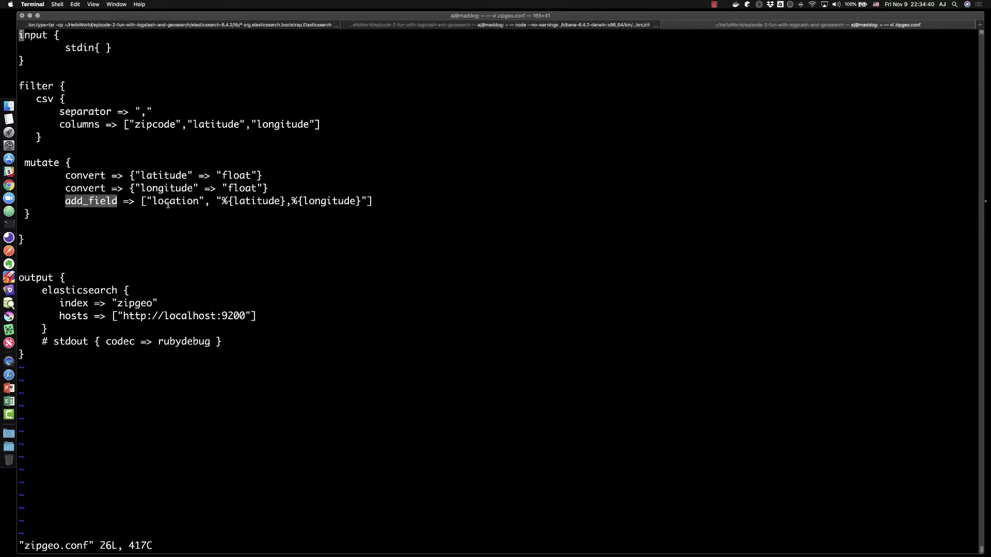
{"action": "left_click_drag", "start_coordinate": [221, 201], "coordinate": [362, 201]}
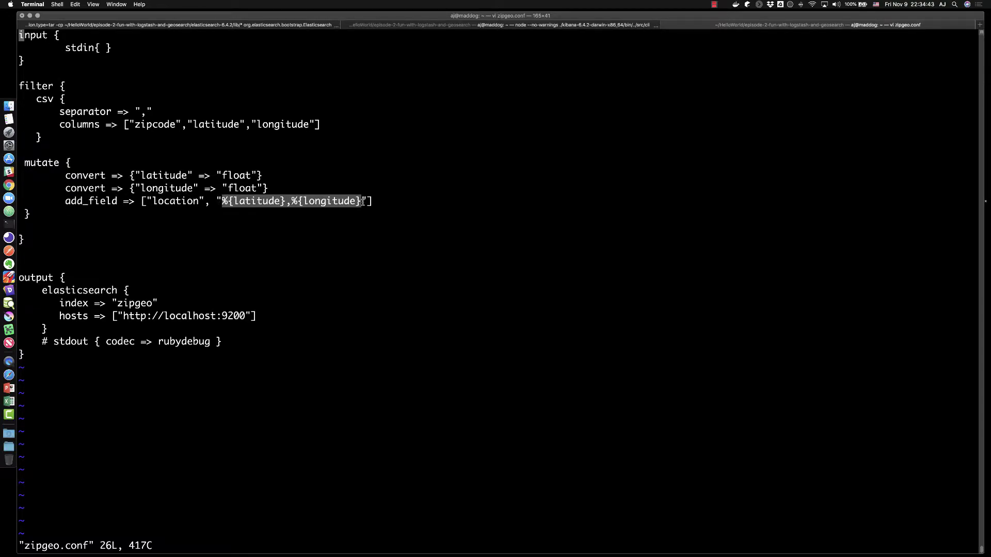
{"action": "left_click", "coordinate": [230, 254]}
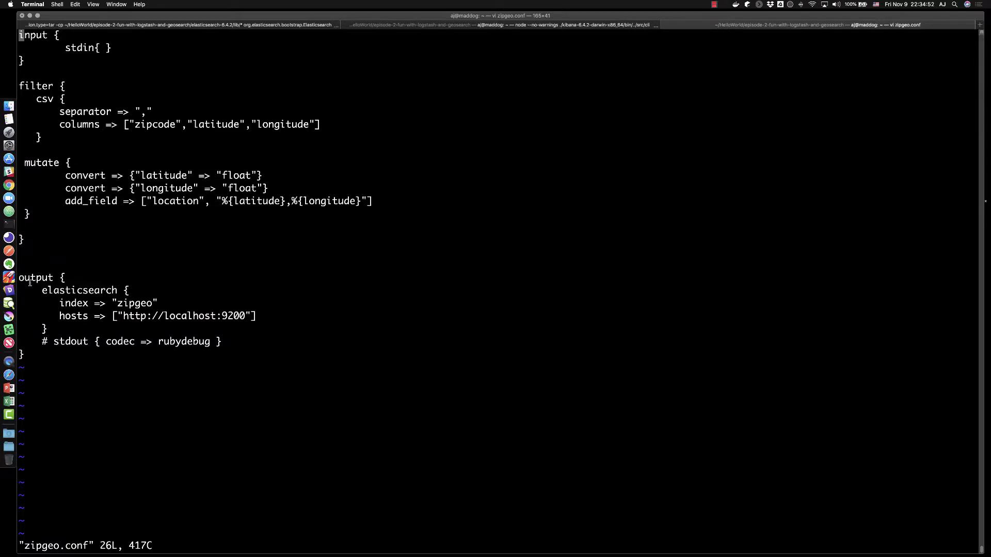
Highlight the output section's elasticsearch block, zipgeo index and localhost:9200 hosts setting.
{"action": "left_click_drag", "start_coordinate": [20, 277], "coordinate": [66, 349]}
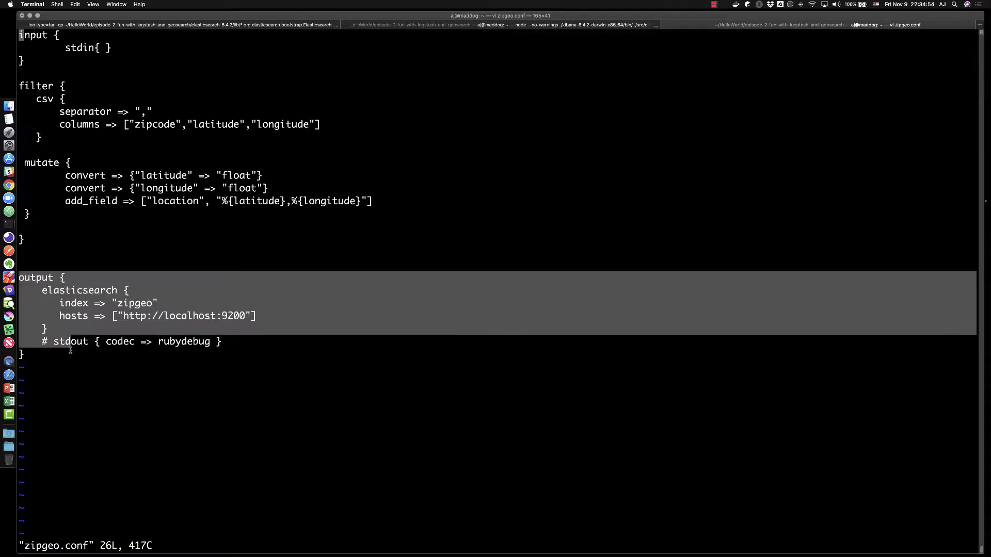
{"action": "mouse_move", "coordinate": [37, 291]}
{"action": "left_mouse_down"}
{"action": "mouse_move", "coordinate": [296, 363]}
{"action": "mouse_move", "coordinate": [297, 344]}
{"action": "left_mouse_up"}
{"action": "left_click", "coordinate": [69, 270]}
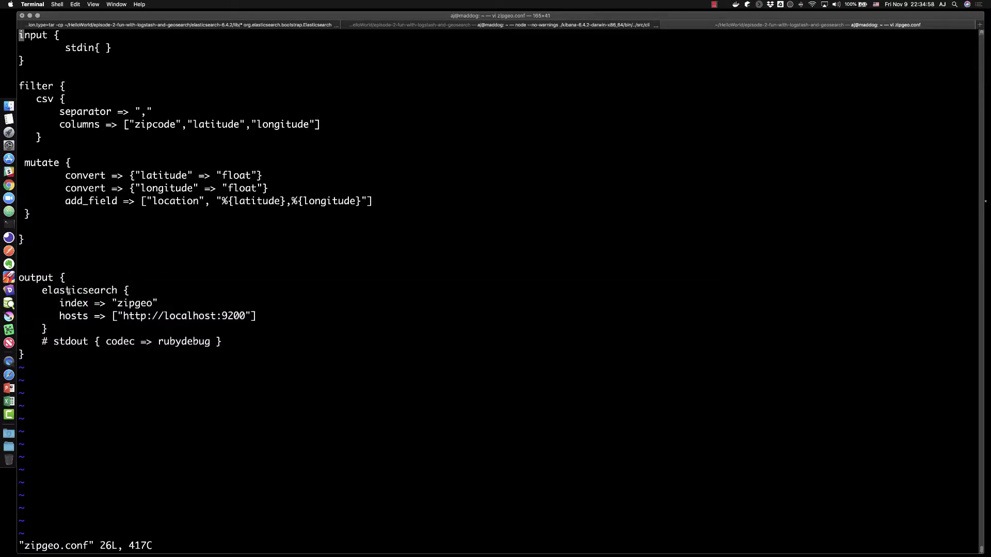
{"action": "left_click_drag", "start_coordinate": [60, 303], "coordinate": [189, 304]}
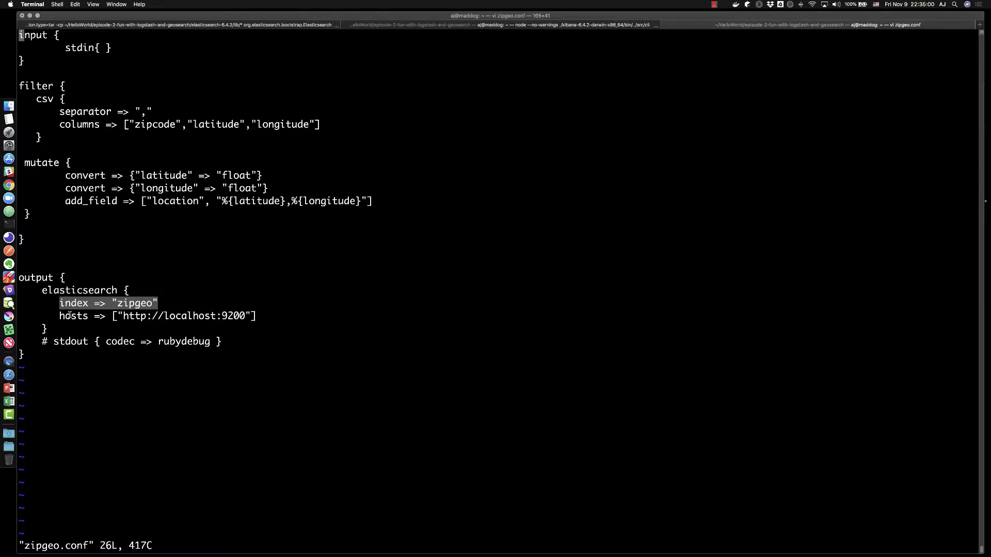
{"action": "left_click_drag", "start_coordinate": [60, 316], "coordinate": [271, 319]}
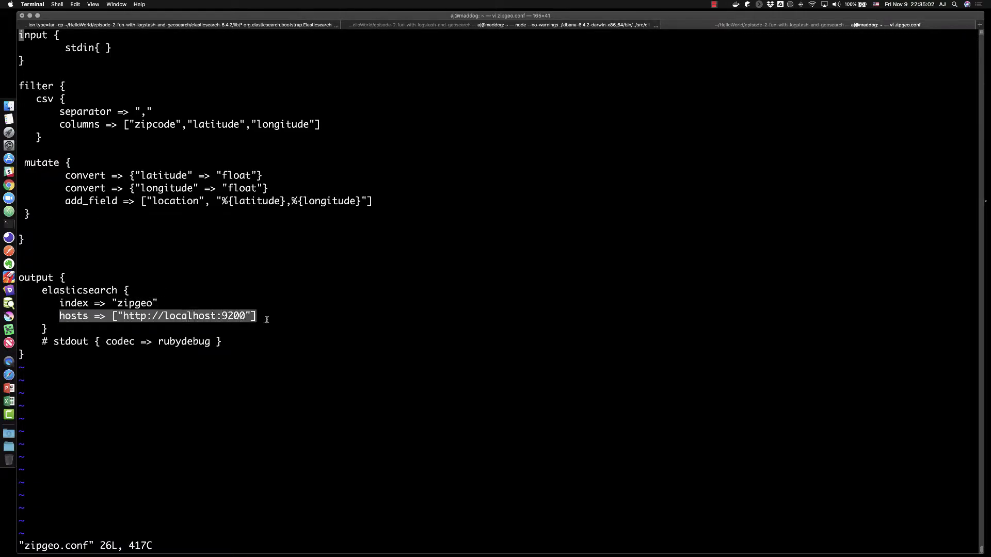
Select localhost in the hosts line, then quit vi with :wq and relist the folder.
{"action": "left_click", "coordinate": [179, 315]}
{"action": "double_click", "coordinate": [212, 316]}
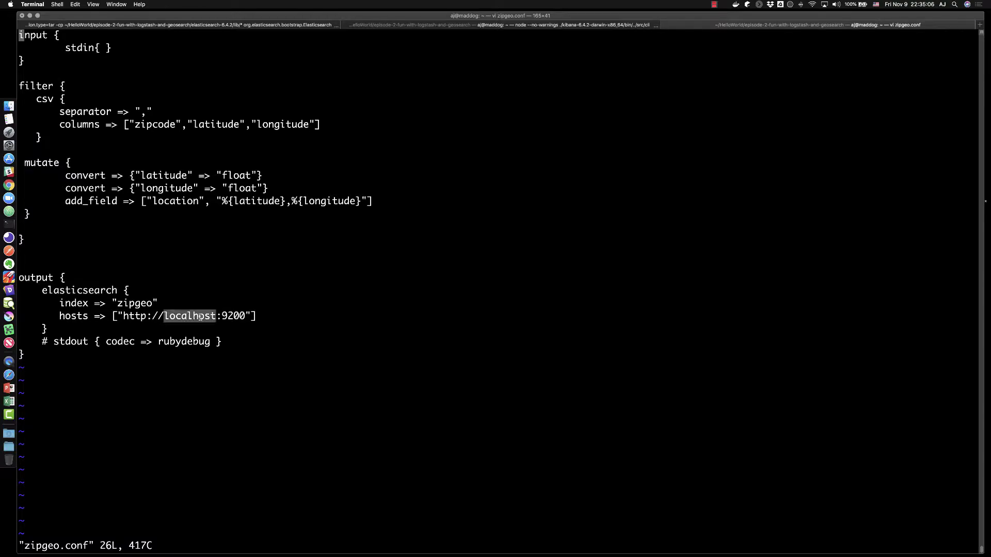
{"action": "type", "text": ":wq"}
{"action": "key", "text": "Return"}
{"action": "type", "text": "ls"}
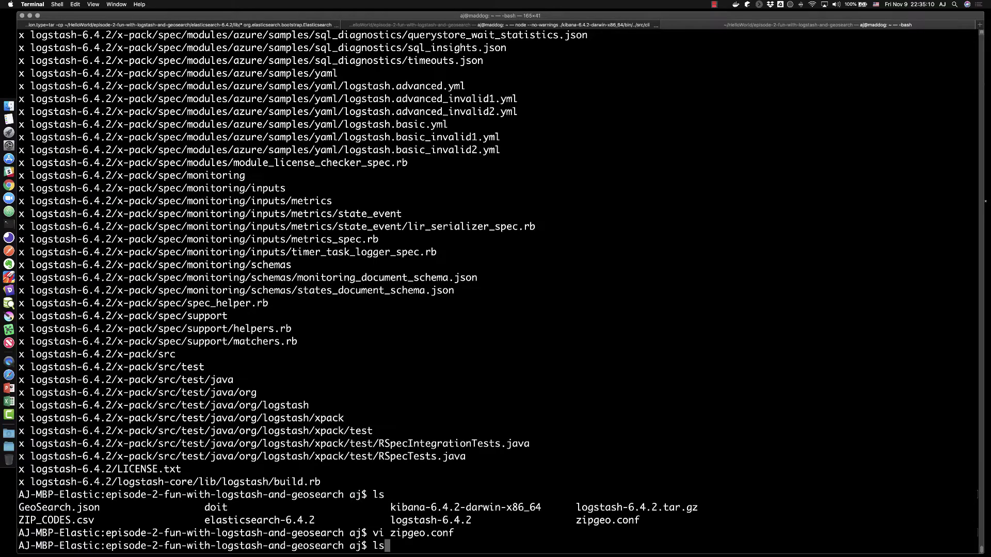
{"action": "key", "text": "Return"}
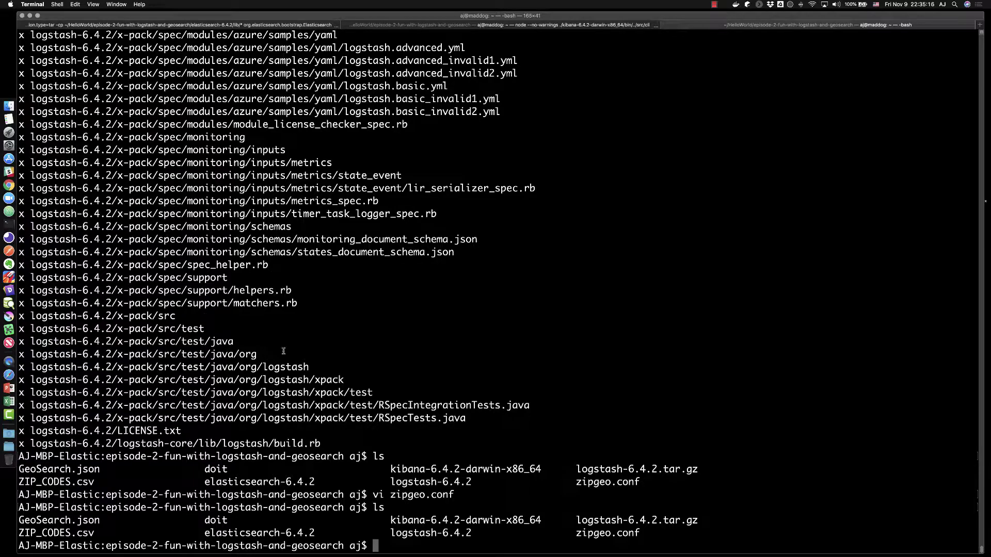
Open Kibana at localhost:5601 in a new tab and go to the Dev Tools console.
{"action": "left_click", "coordinate": [8, 185]}
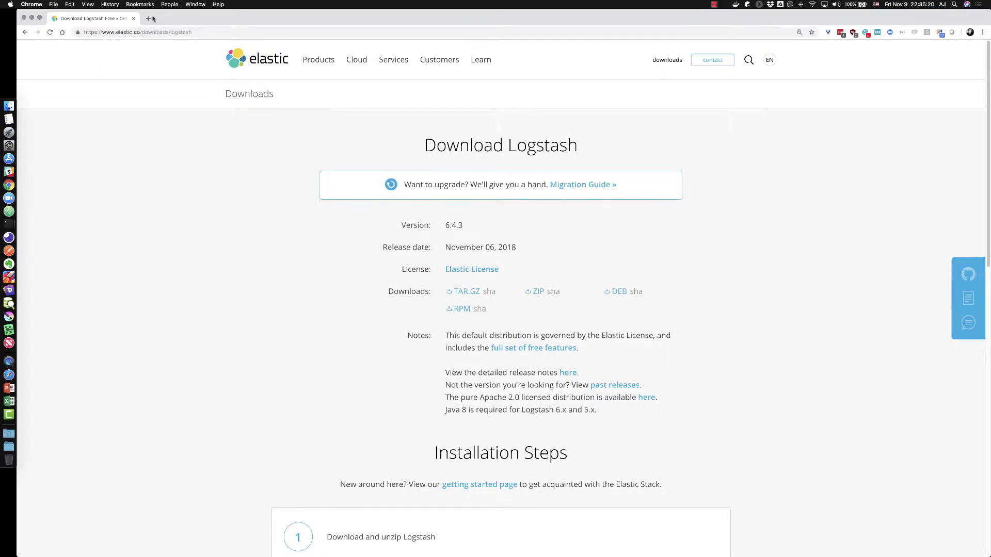
{"action": "left_click", "coordinate": [150, 18]}
{"action": "type", "text": "loc"}
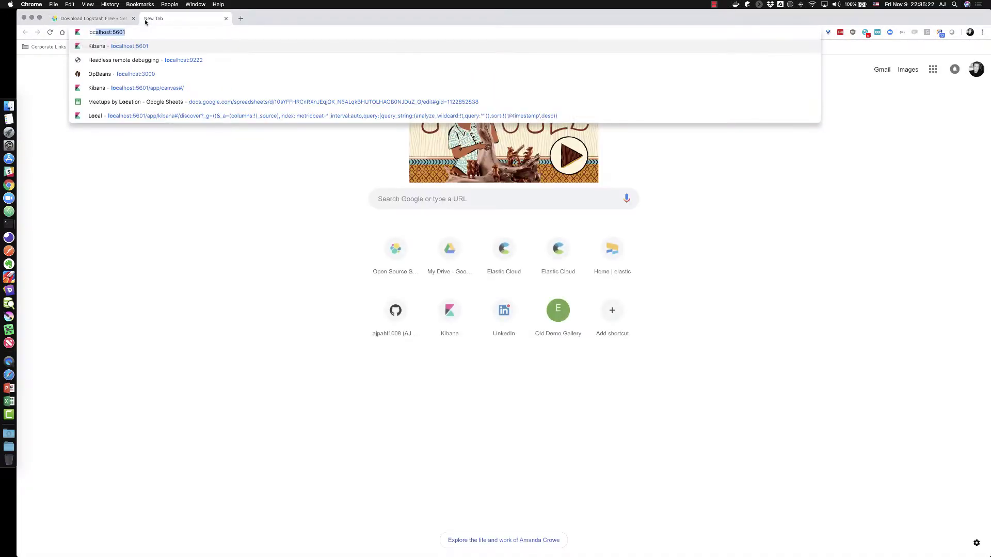
{"action": "key", "text": "Return"}
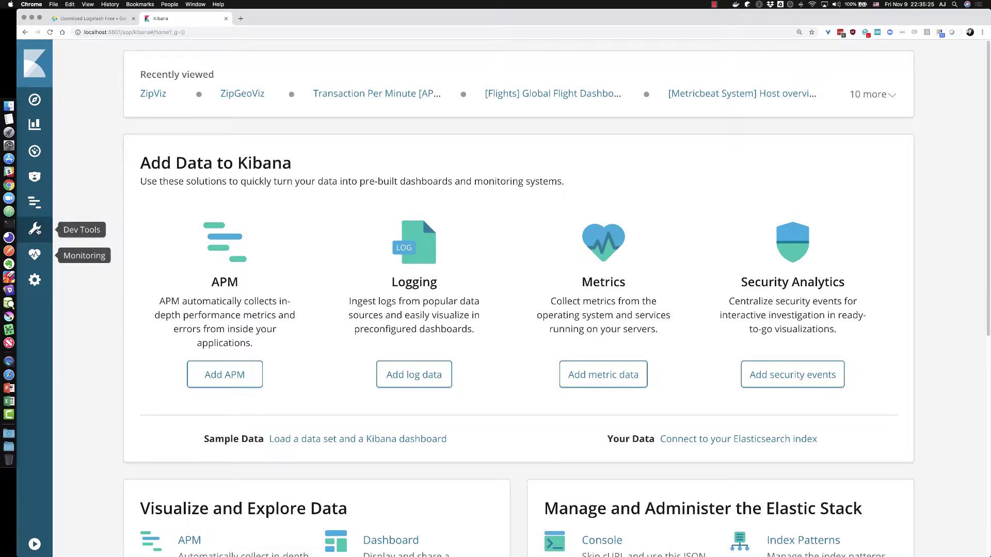
{"action": "left_click", "coordinate": [35, 229]}
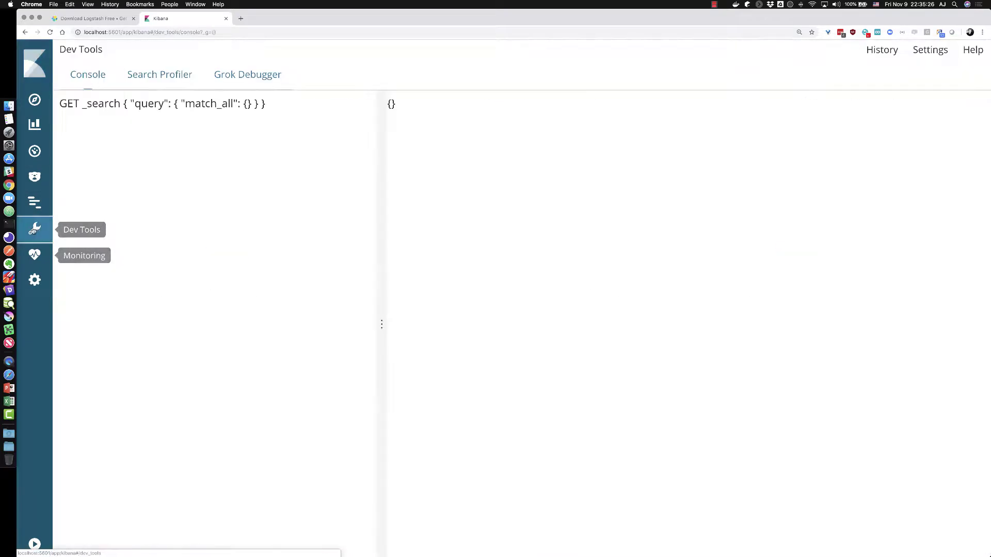
{"action": "scroll", "coordinate": [149, 193], "scroll_direction": "down", "scroll_amount": 1}
{"action": "scroll", "coordinate": [149, 192], "scroll_direction": "down", "scroll_amount": 5}
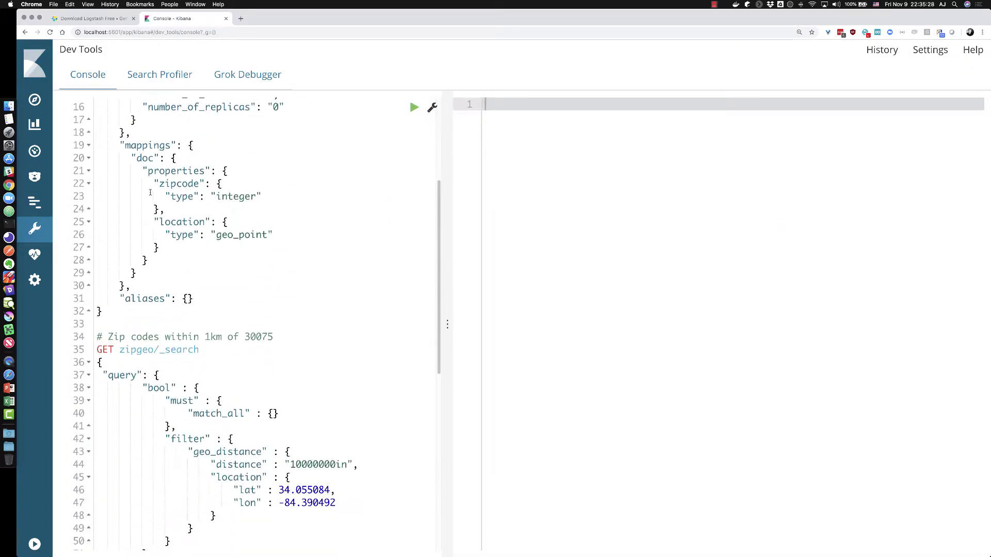
{"action": "scroll", "coordinate": [149, 193], "scroll_direction": "up", "scroll_amount": 4}
{"action": "scroll", "coordinate": [150, 193], "scroll_direction": "up", "scroll_amount": 1}
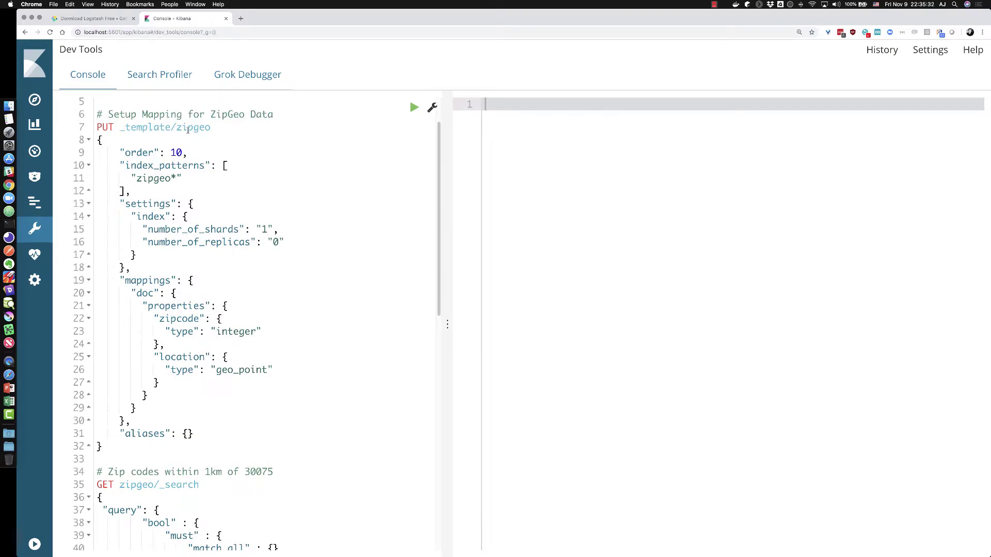
Review the zipgeo template's name, zipgeo* index pattern, and shard and replica settings.
{"action": "left_click", "coordinate": [177, 127]}
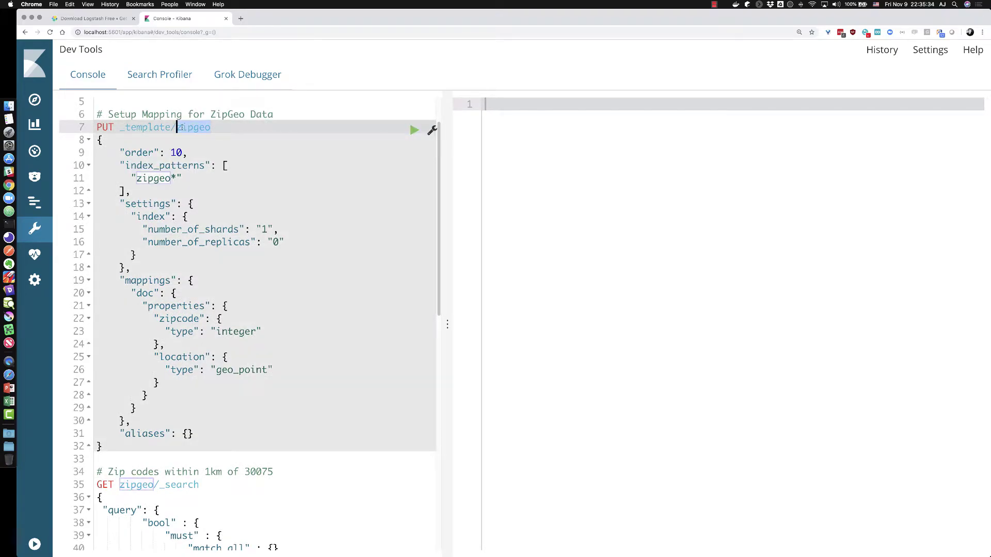
{"action": "left_click", "coordinate": [213, 127]}
{"action": "left_click", "coordinate": [136, 178]}
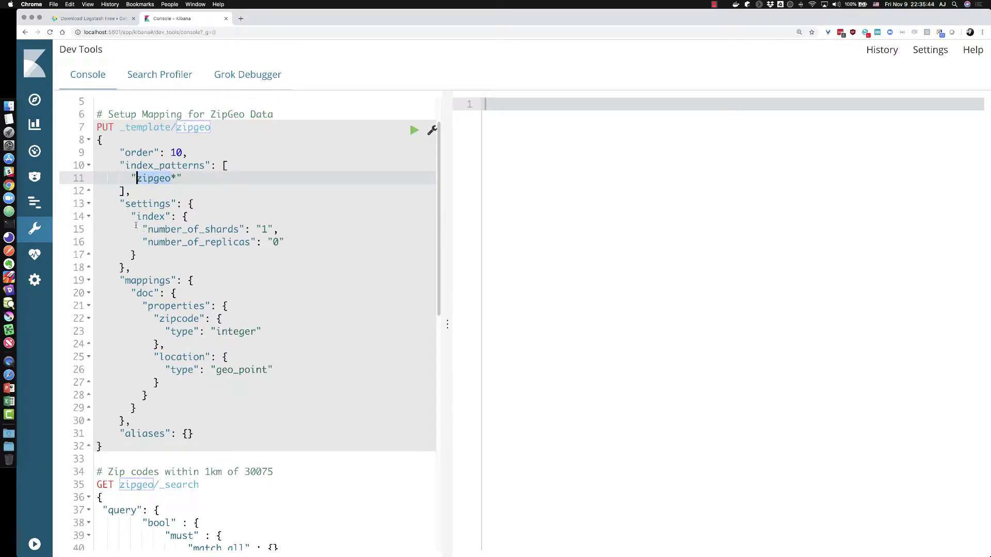
{"action": "double_click", "coordinate": [153, 284]}
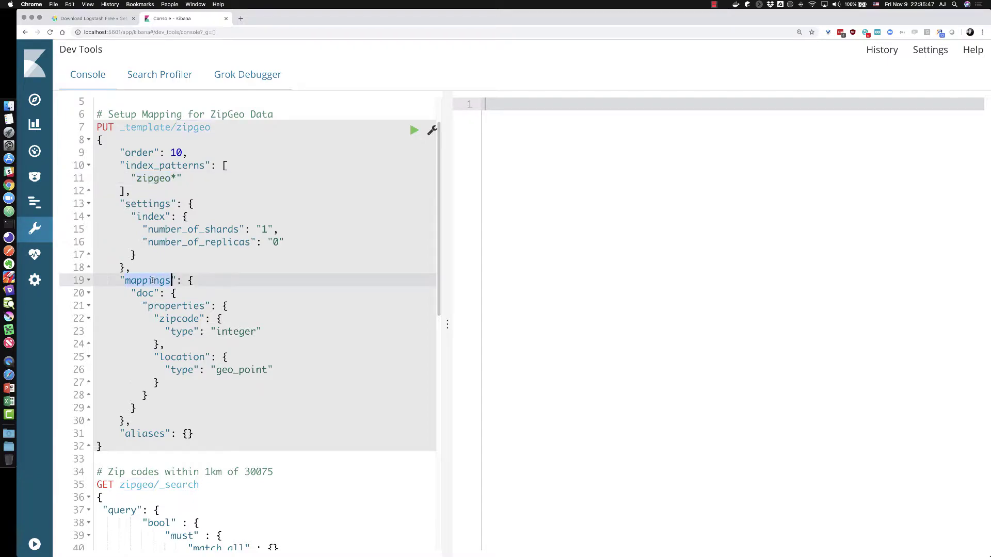
{"action": "double_click", "coordinate": [151, 217]}
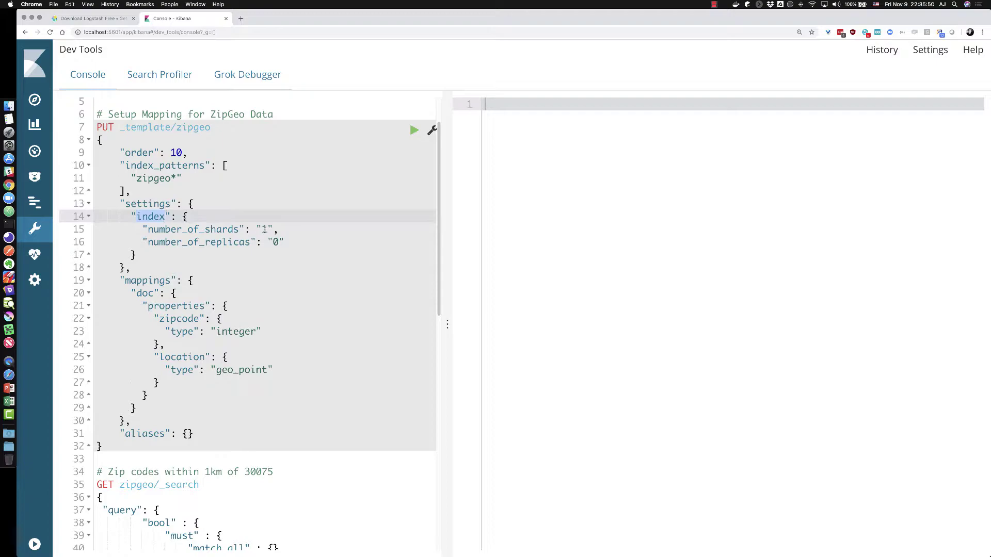
{"action": "left_click", "coordinate": [266, 229]}
{"action": "left_click", "coordinate": [277, 242]}
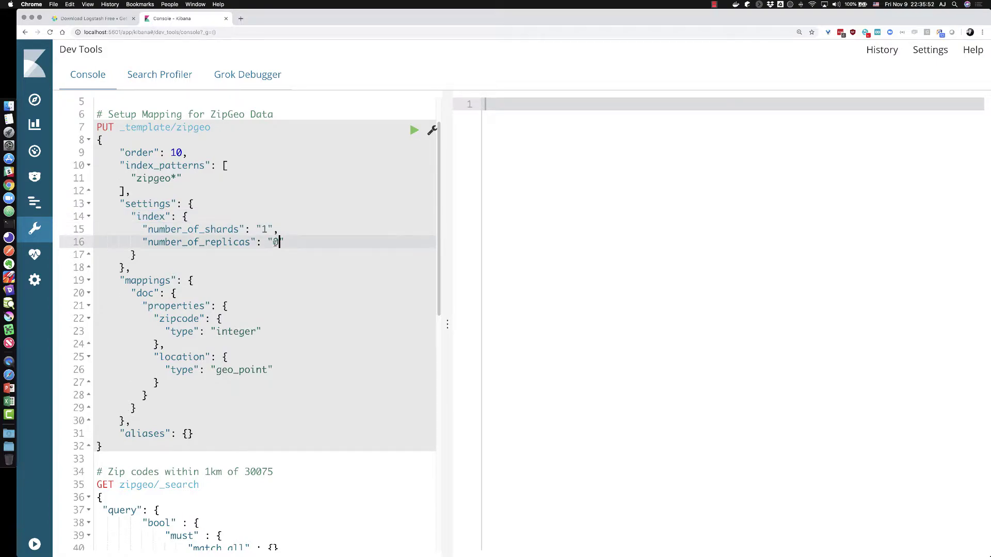
{"action": "left_click", "coordinate": [266, 233]}
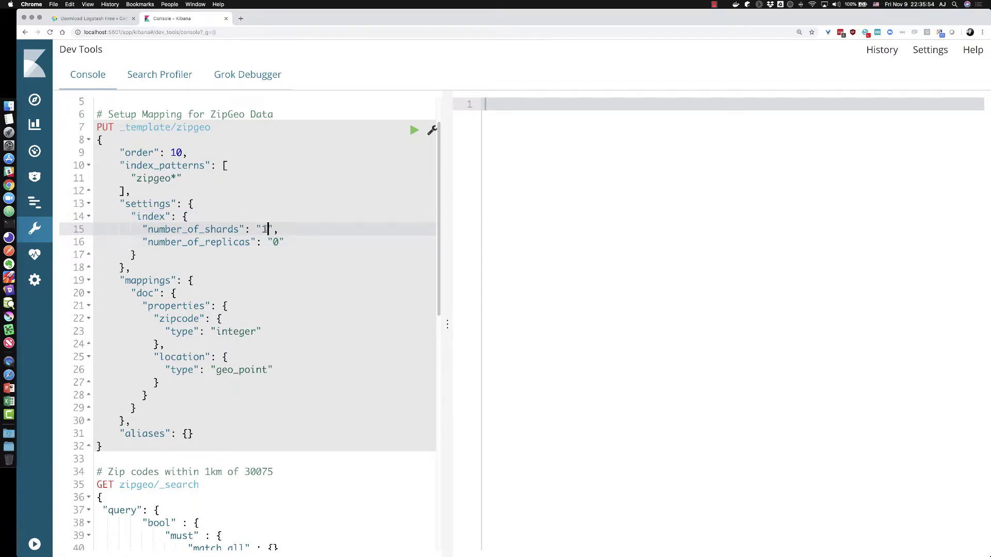
{"action": "double_click", "coordinate": [153, 229]}
{"action": "left_click", "coordinate": [154, 229]}
Review the zipcode integer and location geo_point mappings, then send PUT _template/zipgeo.
{"action": "left_click", "coordinate": [159, 292]}
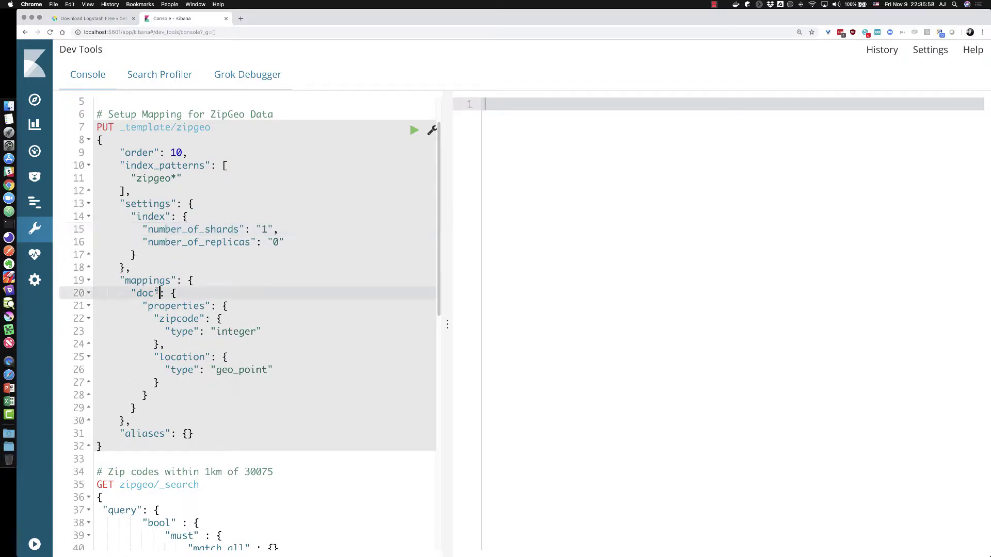
{"action": "left_click_drag", "start_coordinate": [199, 318], "coordinate": [159, 318]}
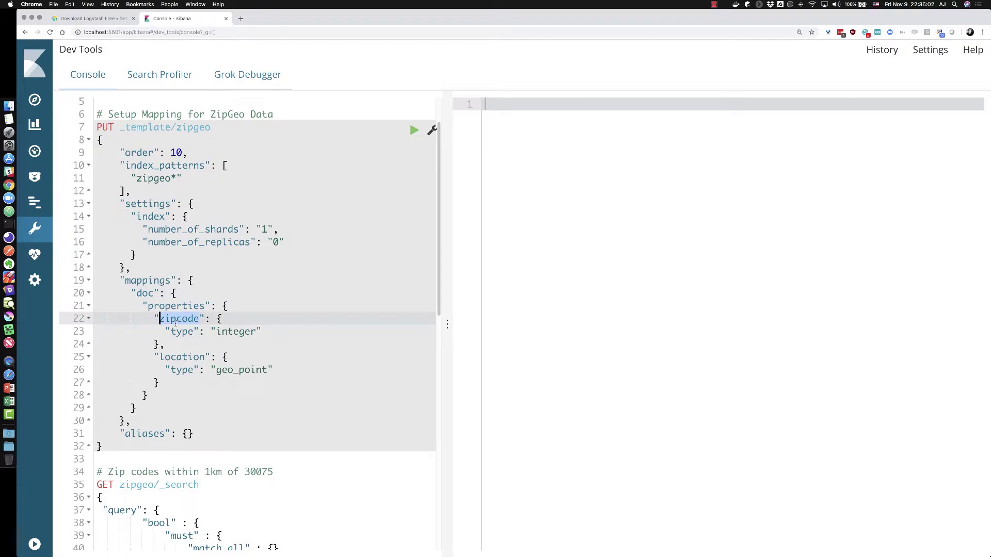
{"action": "double_click", "coordinate": [228, 333]}
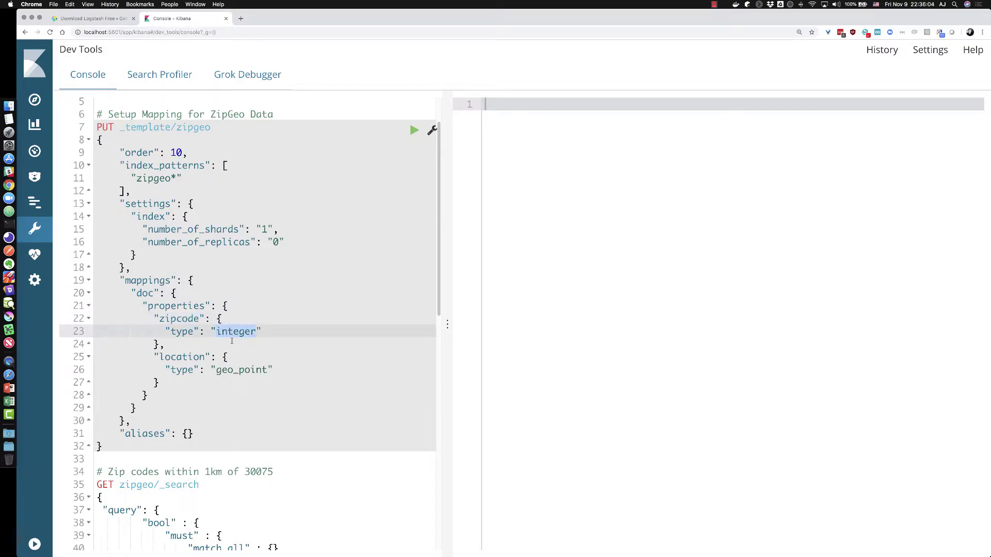
{"action": "left_click", "coordinate": [166, 357]}
{"action": "double_click", "coordinate": [172, 357]}
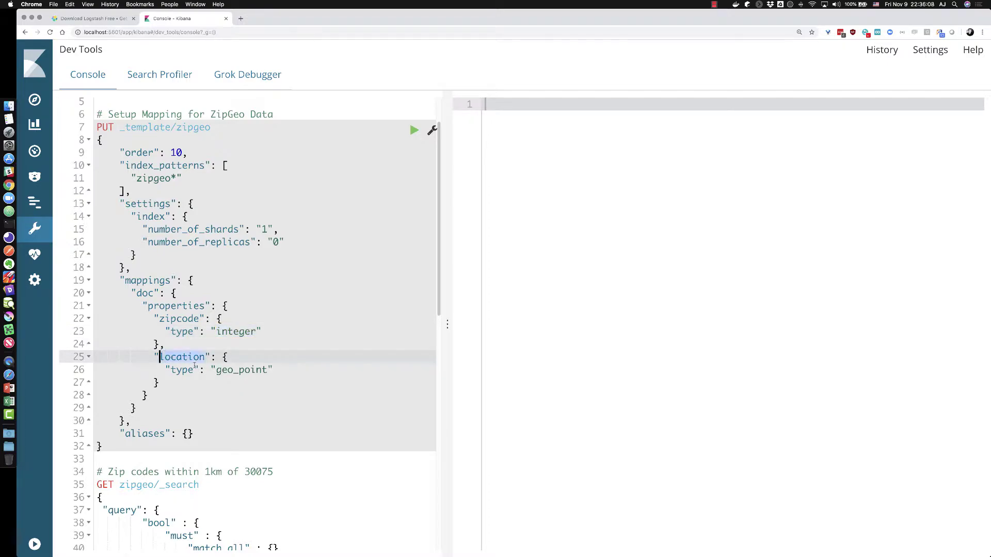
{"action": "double_click", "coordinate": [258, 370]}
{"action": "left_click_drag", "start_coordinate": [266, 370], "coordinate": [289, 376]}
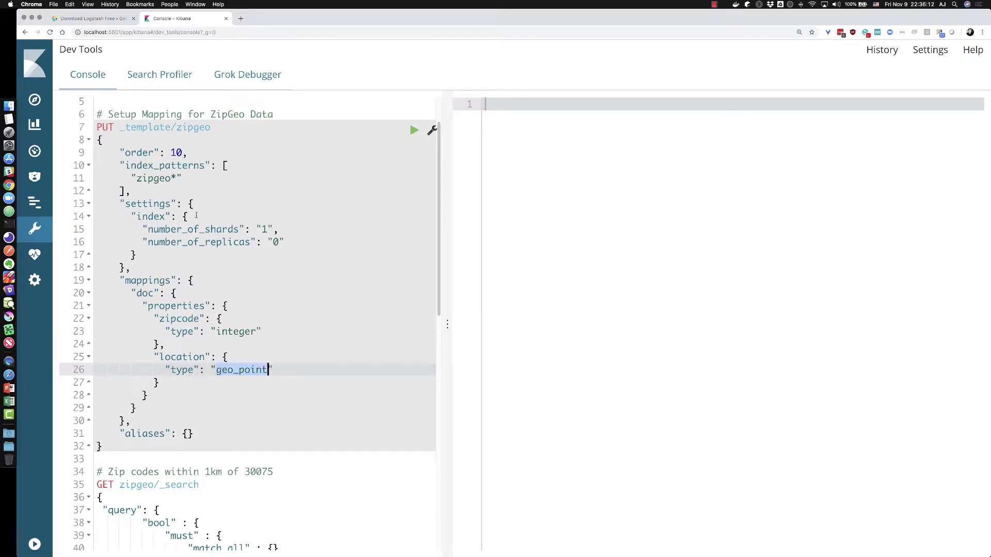
{"action": "left_click", "coordinate": [415, 131]}
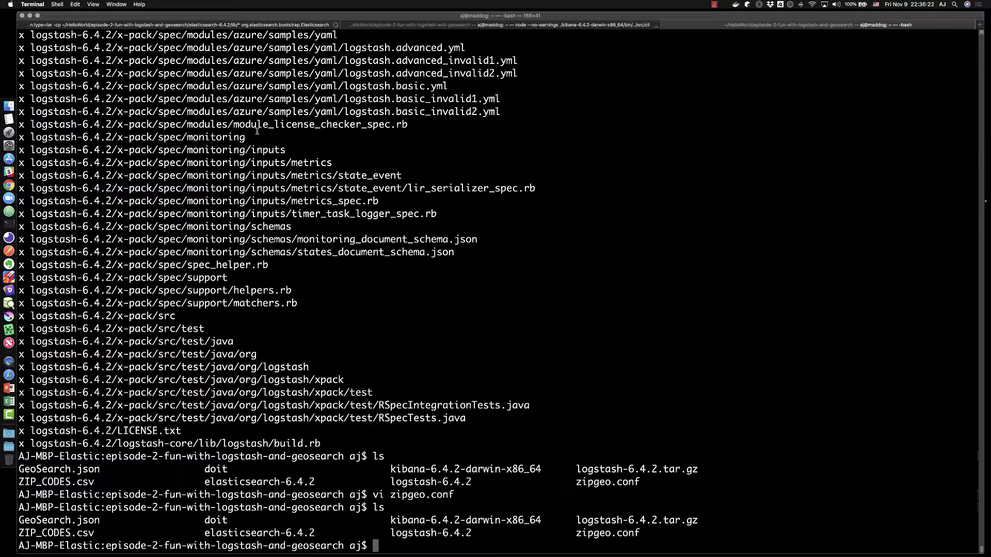
{"action": "type", "text": "ls"}
List and clear the folder, view the doit script's logstash command, then run ./doit.
{"action": "key", "text": "Return"}
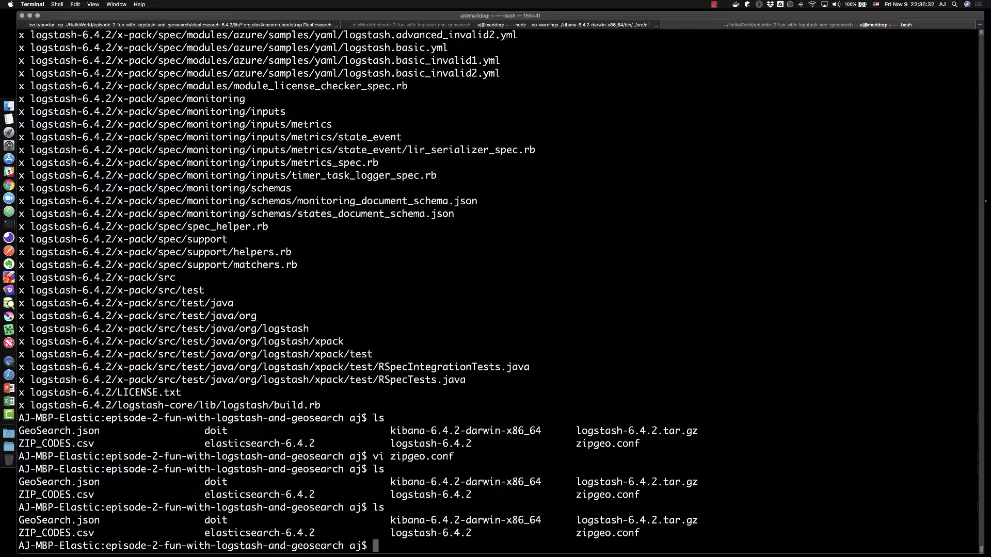
{"action": "type", "text": "clear"}
{"action": "key", "text": "Return"}
{"action": "type", "text": "more doi"}
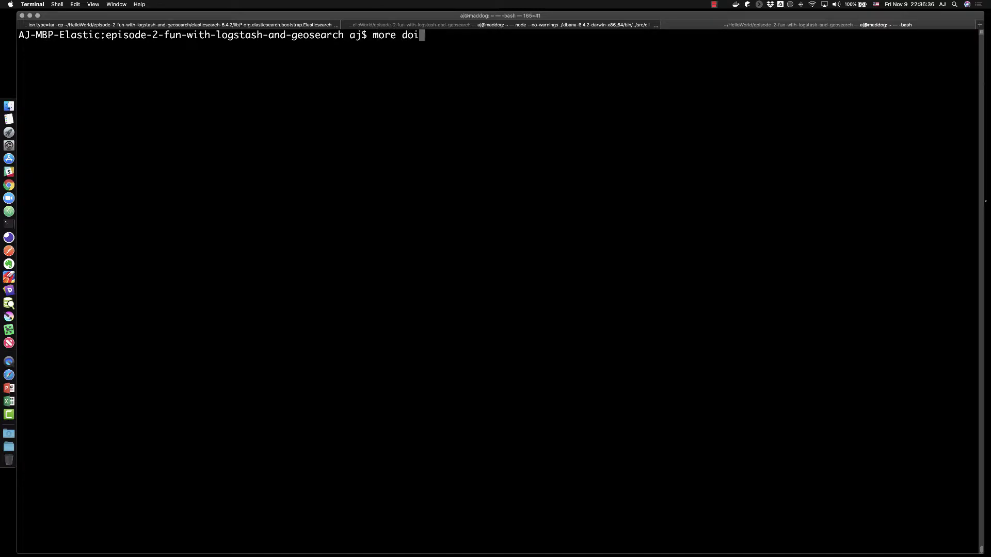
{"action": "type", "text": "t"}
{"action": "key", "text": "Return"}
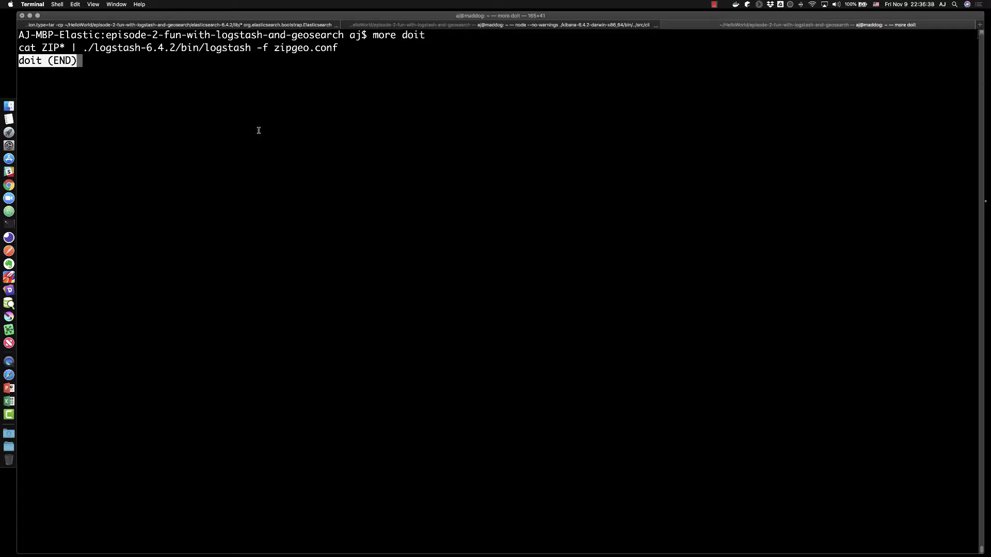
{"action": "mouse_move", "coordinate": [82, 47]}
{"action": "left_mouse_down"}
{"action": "mouse_move", "coordinate": [310, 48]}
{"action": "mouse_move", "coordinate": [338, 62]}
{"action": "left_mouse_up"}
{"action": "left_click", "coordinate": [338, 83]}
{"action": "type", "text": "q./"}
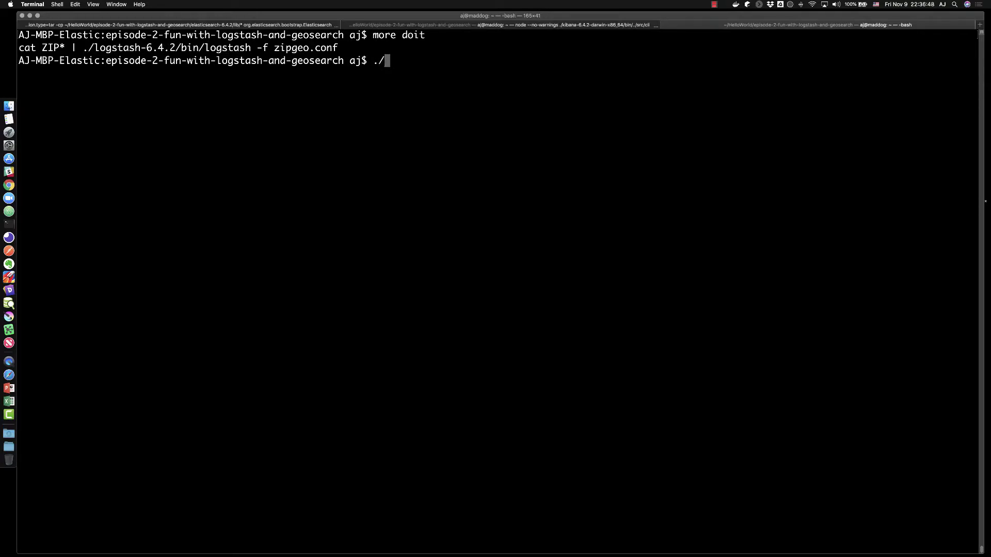
{"action": "type", "text": "doit"}
{"action": "key", "text": "Return"}
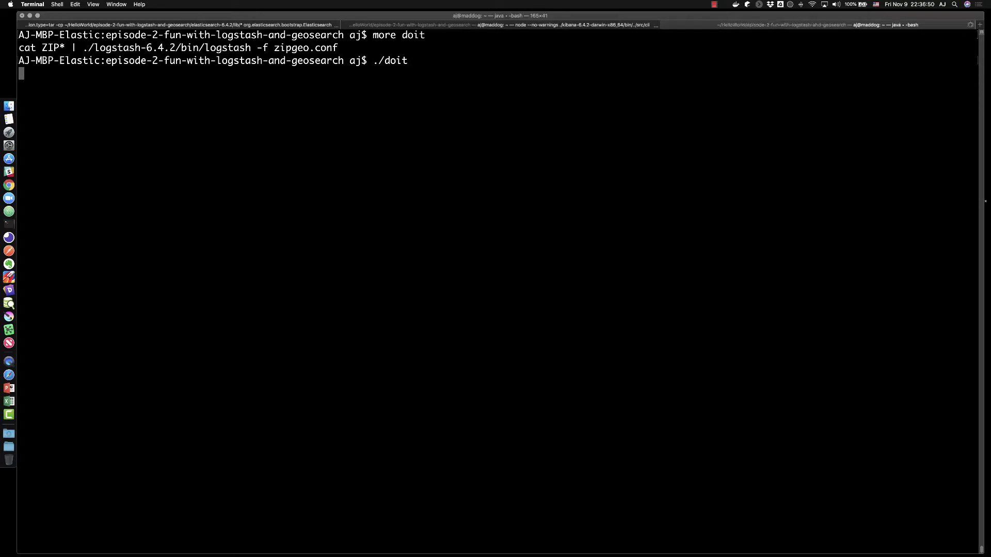
Insert a blank line after DELETE zipgeo and run GET _cat/indices.
{"action": "key", "text": "super+Tab"}
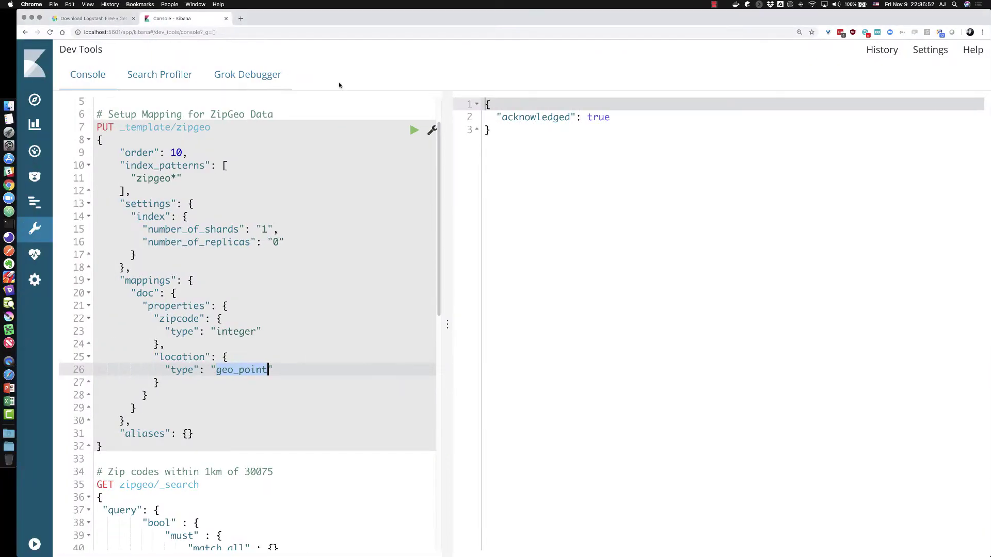
{"action": "scroll", "coordinate": [172, 127], "scroll_direction": "up", "scroll_amount": 2}
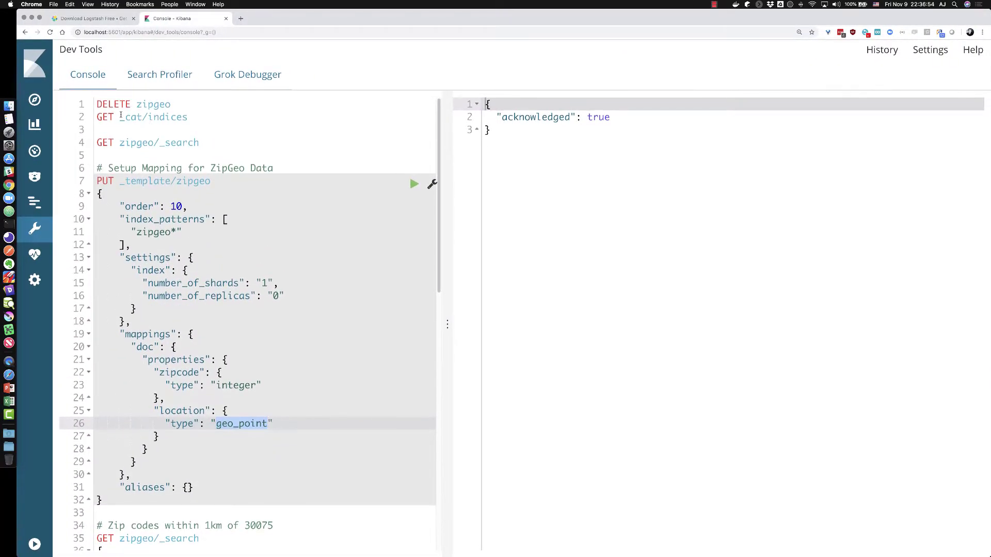
{"action": "left_click", "coordinate": [98, 116]}
{"action": "key", "text": "Left"}
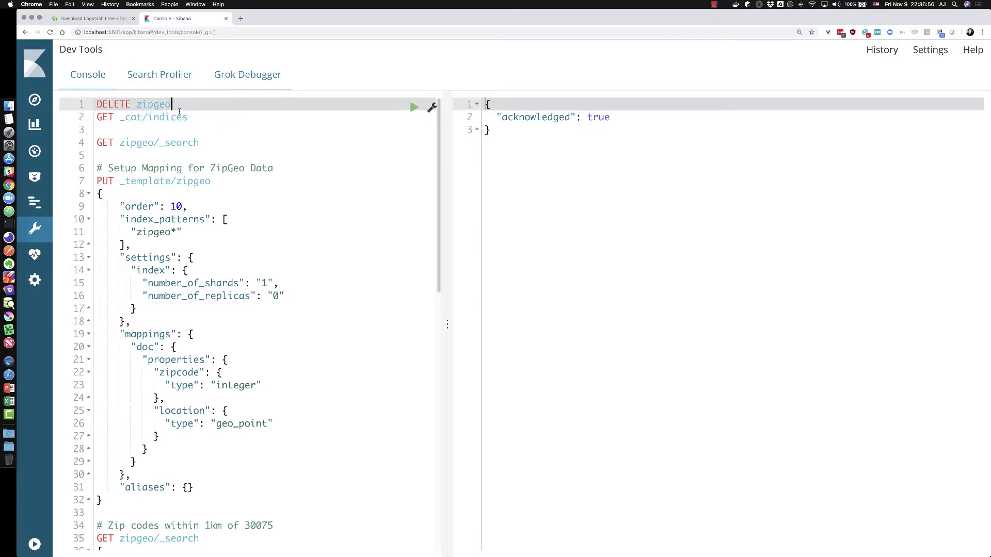
{"action": "key", "text": "Return"}
{"action": "left_click", "coordinate": [150, 137]}
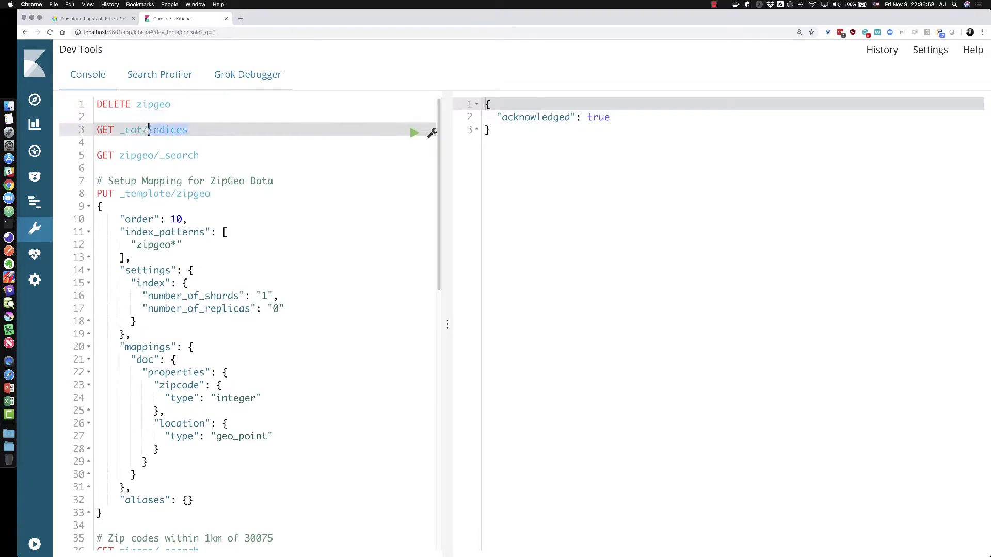
{"action": "left_click", "coordinate": [115, 129]}
{"action": "left_click", "coordinate": [314, 132]}
{"action": "left_click", "coordinate": [414, 134]}
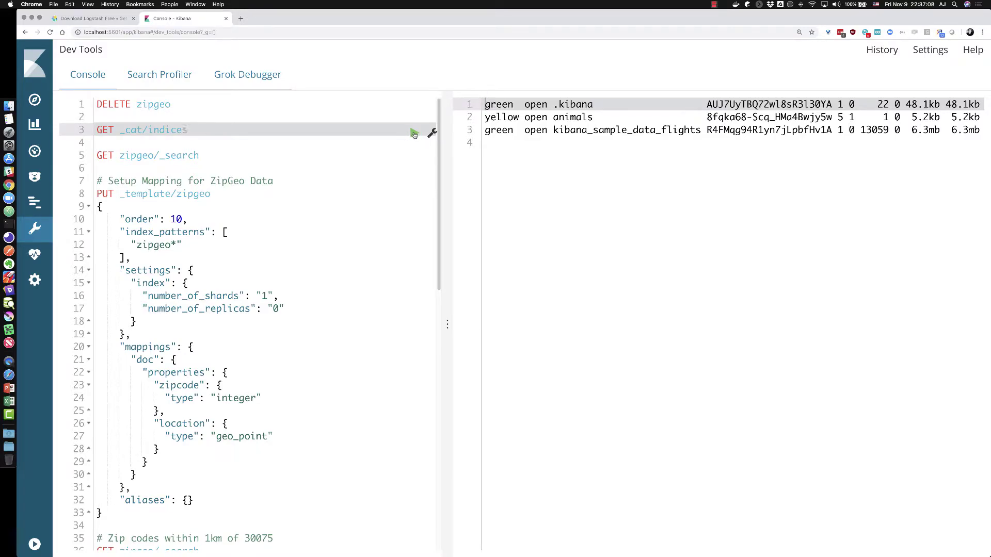
Start Logstash in the terminal and rerun _cat/indices until zipgeo shows 17,418 documents.
{"action": "key", "text": "ctrl+Right"}
{"action": "key", "text": "Return"}
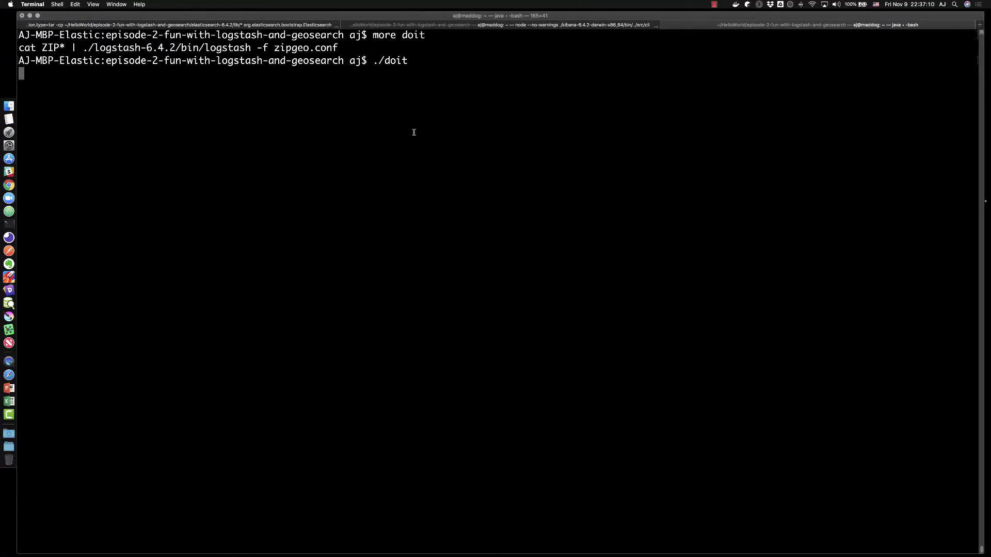
{"action": "key", "text": "ctrl+Left"}
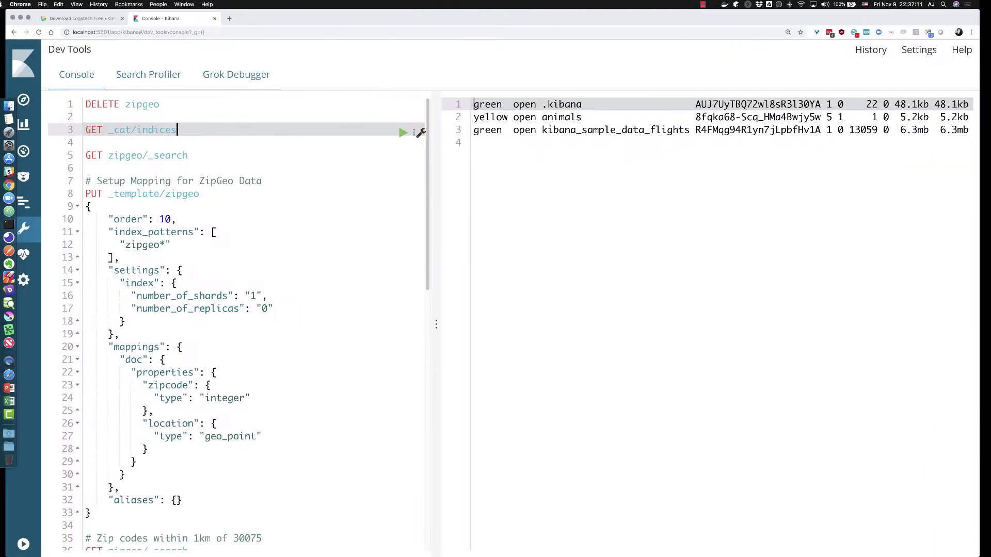
{"action": "left_click", "coordinate": [414, 133]}
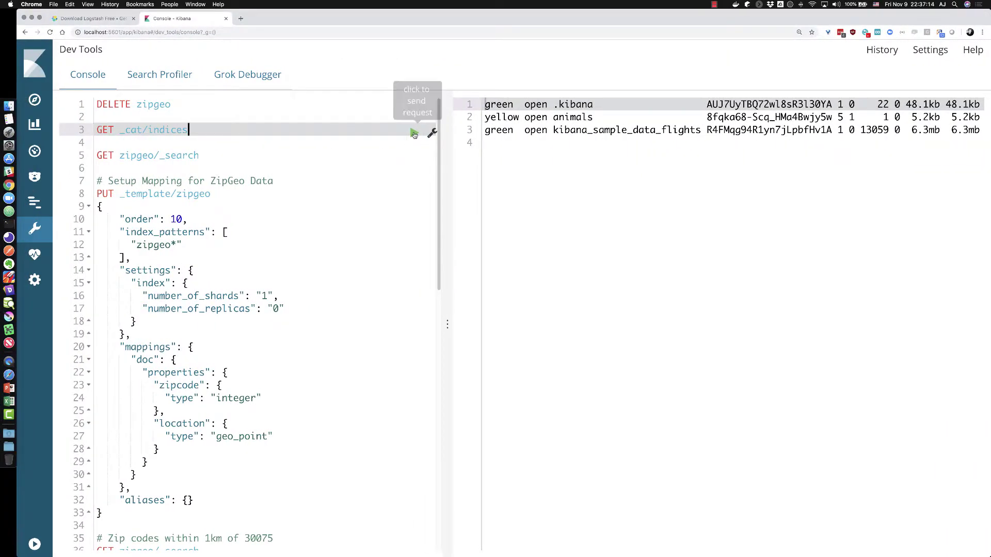
{"action": "left_click", "coordinate": [415, 134]}
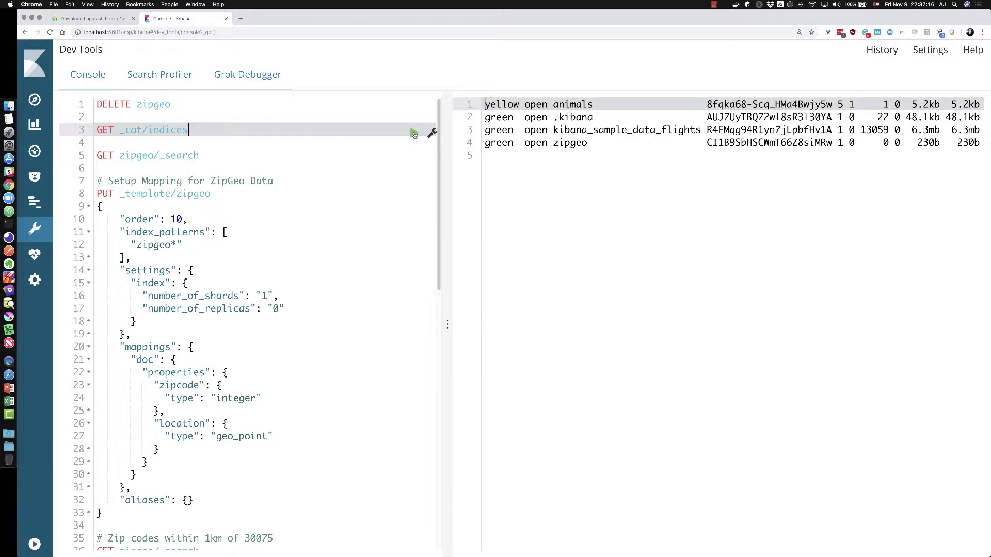
{"action": "double_click", "coordinate": [571, 143]}
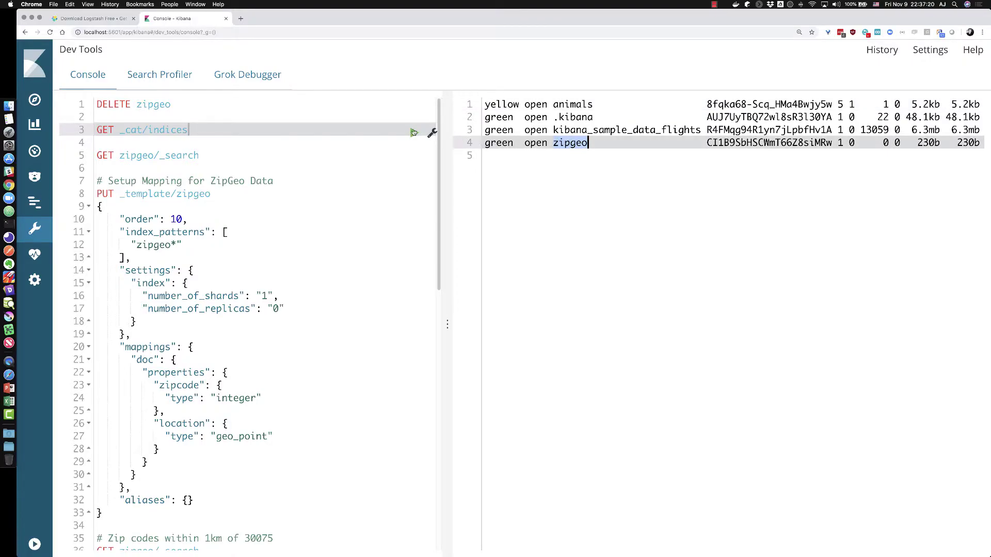
{"action": "left_click", "coordinate": [414, 134]}
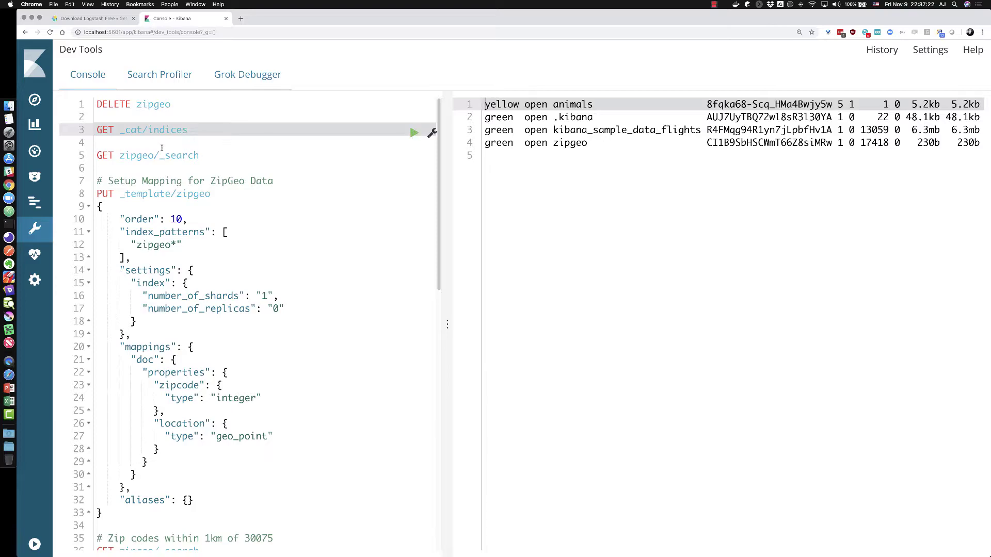
Run GET zipgeo/_search and inspect the 33,144 total plus the first hit's latitude, longitude and location.
{"action": "left_click", "coordinate": [98, 155]}
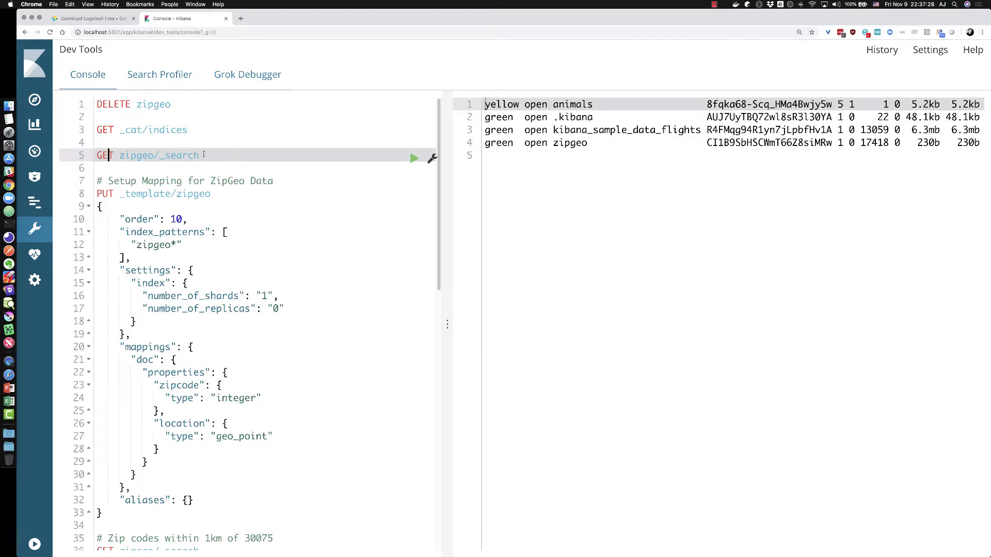
{"action": "key", "text": "End"}
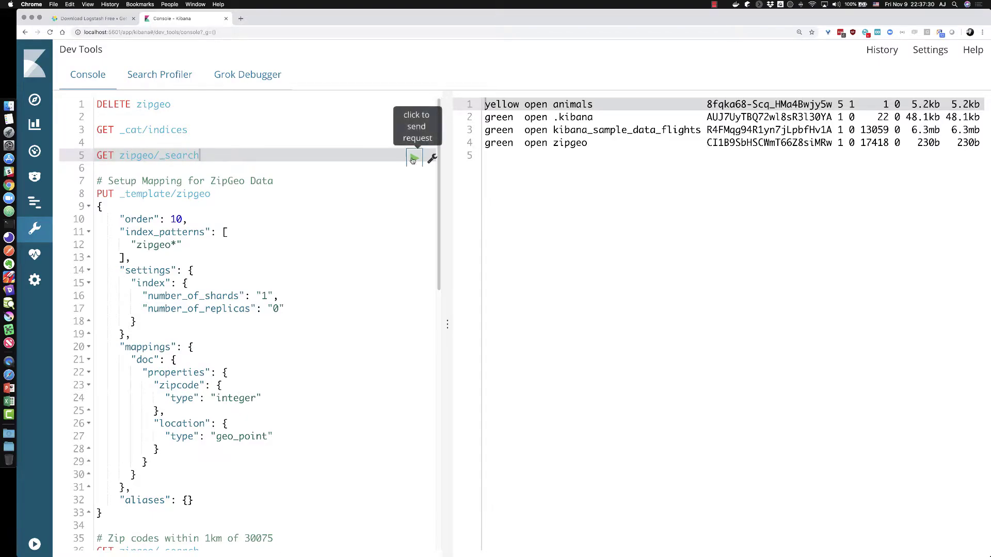
{"action": "left_click", "coordinate": [413, 159]}
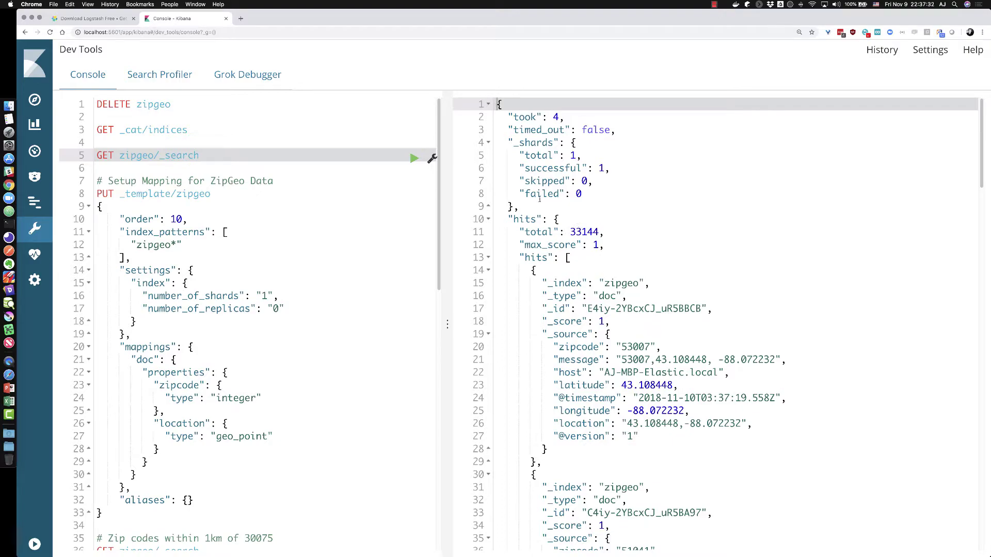
{"action": "scroll", "coordinate": [554, 244], "scroll_direction": "down", "scroll_amount": 3}
{"action": "scroll", "coordinate": [520, 238], "scroll_direction": "up", "scroll_amount": 3}
{"action": "left_click", "coordinate": [571, 232]}
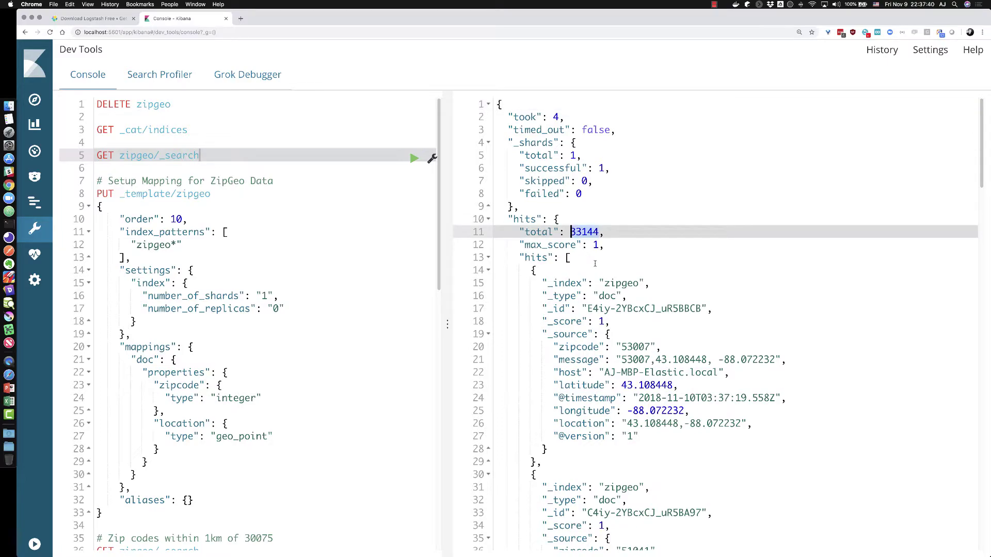
{"action": "scroll", "coordinate": [599, 327], "scroll_direction": "down", "scroll_amount": 2}
{"action": "scroll", "coordinate": [599, 327], "scroll_direction": "down", "scroll_amount": 3}
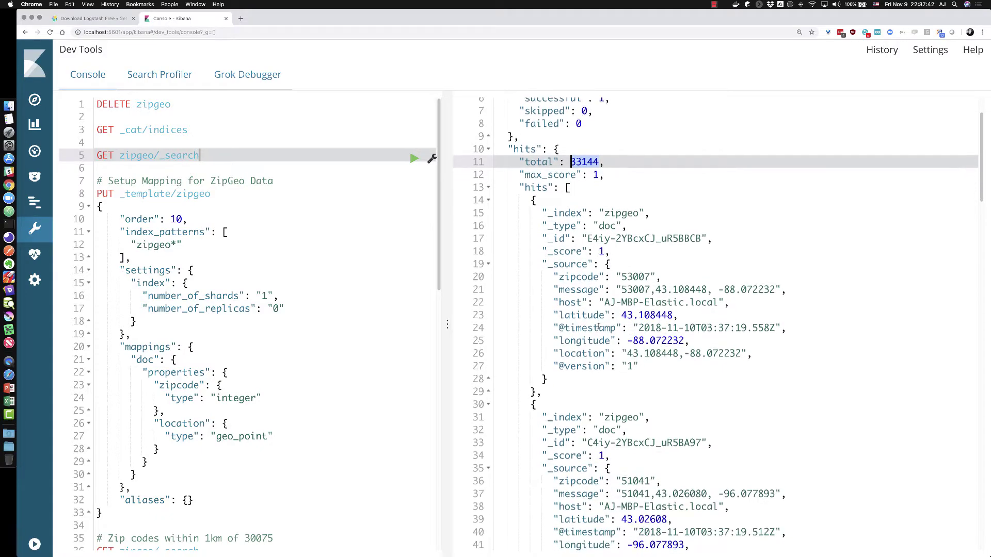
{"action": "left_click_drag", "start_coordinate": [558, 314], "coordinate": [675, 314]}
{"action": "left_click", "coordinate": [672, 313]}
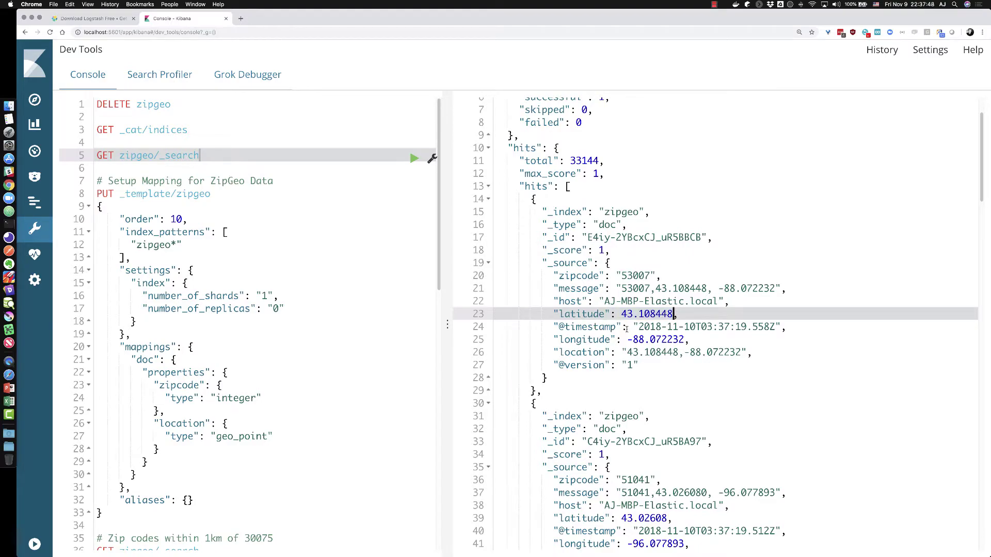
{"action": "scroll", "coordinate": [630, 353], "scroll_direction": "up", "scroll_amount": 1}
{"action": "left_click", "coordinate": [645, 342]}
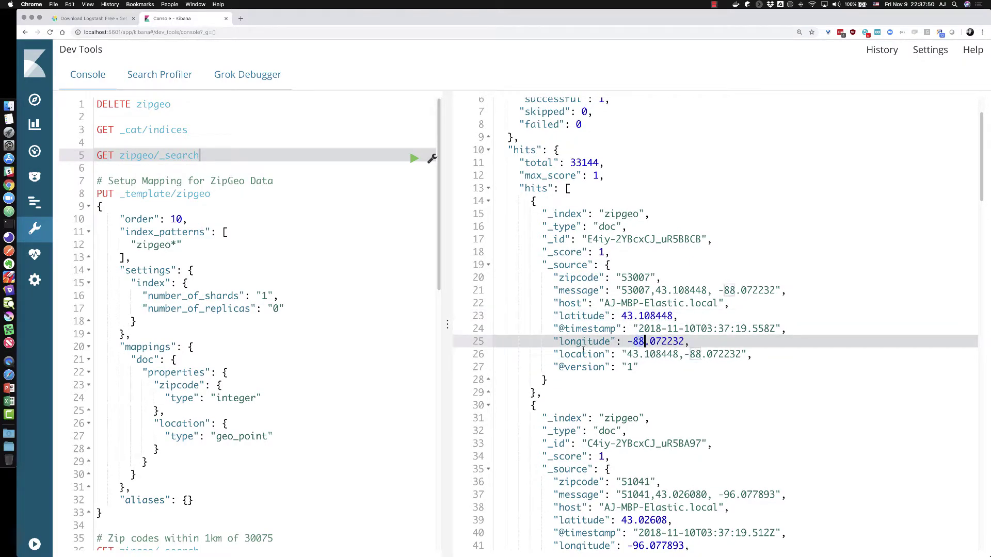
{"action": "left_click_drag", "start_coordinate": [625, 353], "coordinate": [755, 354]}
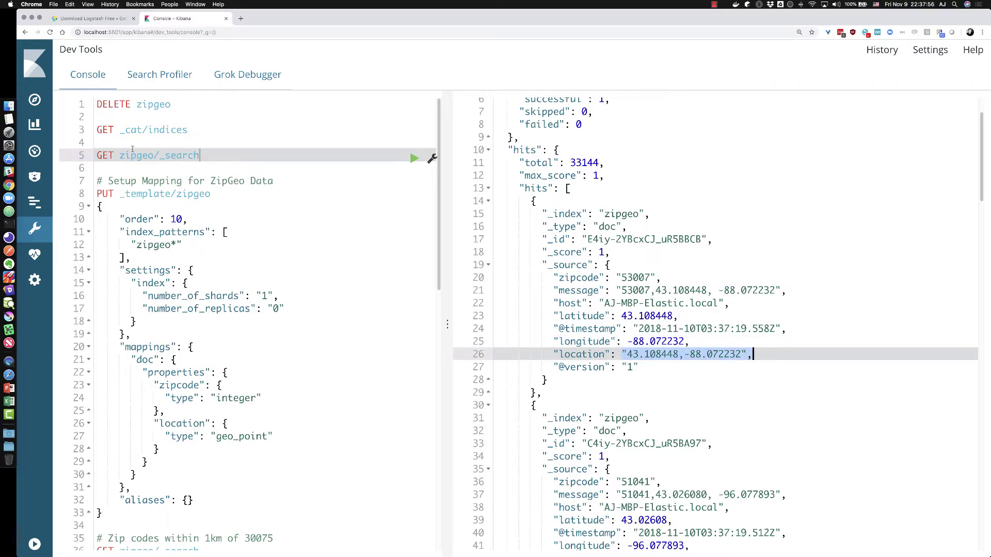
{"action": "scroll", "coordinate": [192, 182], "scroll_direction": "down", "scroll_amount": 2}
{"action": "scroll", "coordinate": [192, 182], "scroll_direction": "down", "scroll_amount": 2}
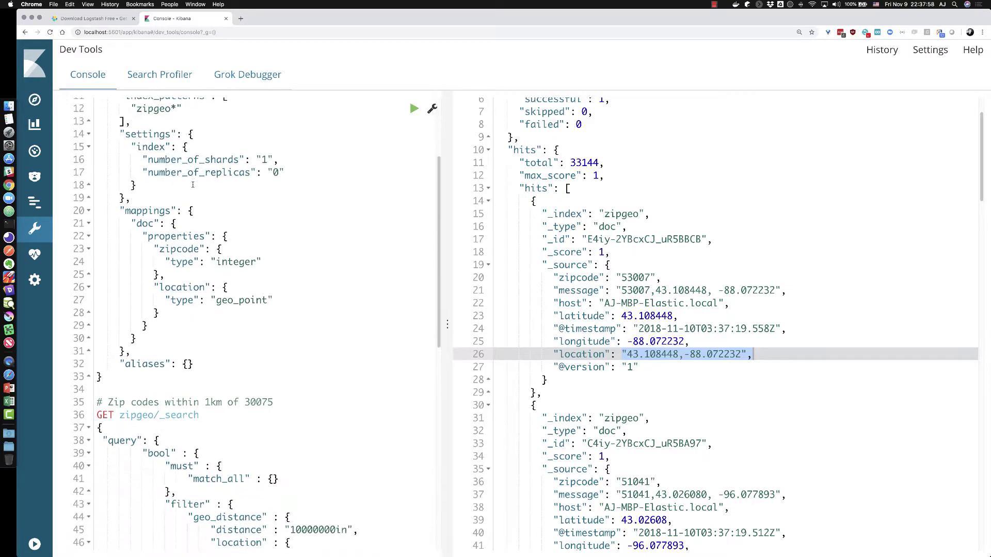
{"action": "scroll", "coordinate": [193, 182], "scroll_direction": "down", "scroll_amount": 3}
{"action": "scroll", "coordinate": [192, 183], "scroll_direction": "down", "scroll_amount": 3}
{"action": "scroll", "coordinate": [193, 182], "scroll_direction": "down", "scroll_amount": 2}
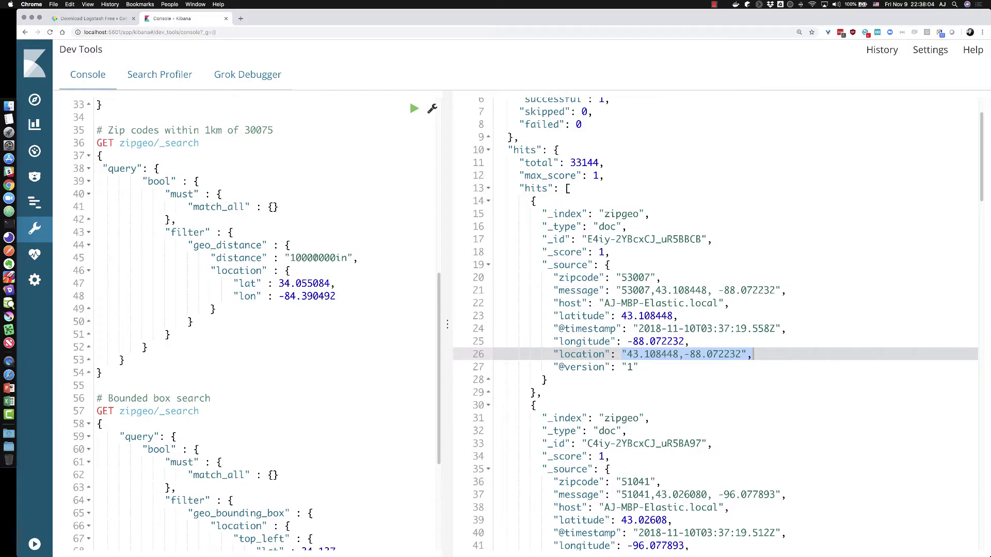
Run the geo_distance search at 1km around the given coordinates, matching only zipcode 30075.
{"action": "double_click", "coordinate": [317, 258]}
{"action": "type", "text": "1km"}
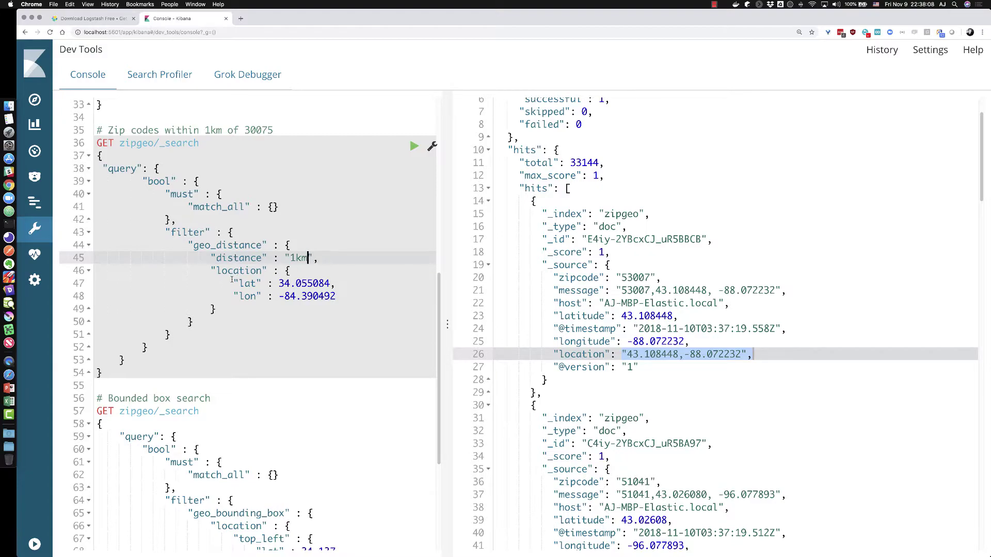
{"action": "left_click_drag", "start_coordinate": [234, 283], "coordinate": [337, 297]}
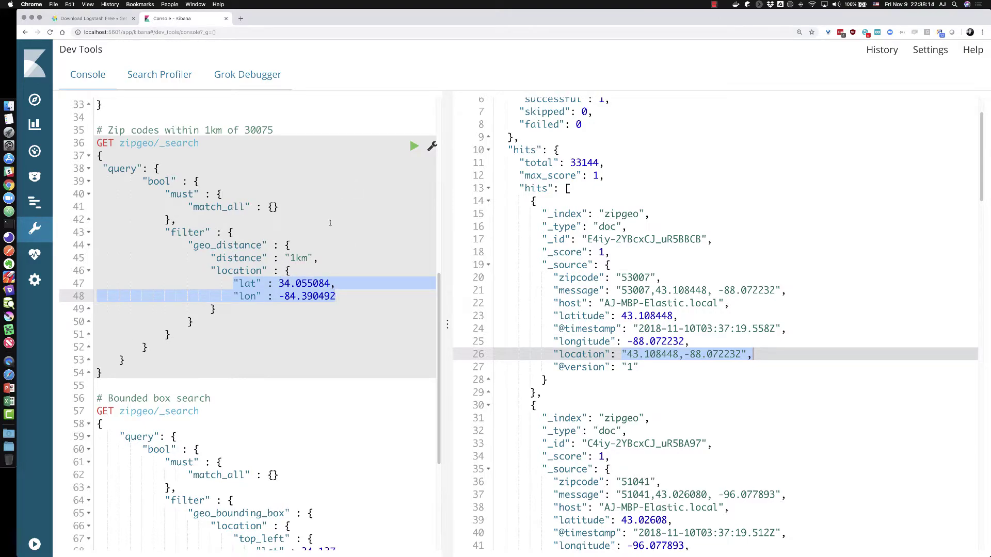
{"action": "left_click", "coordinate": [414, 147]}
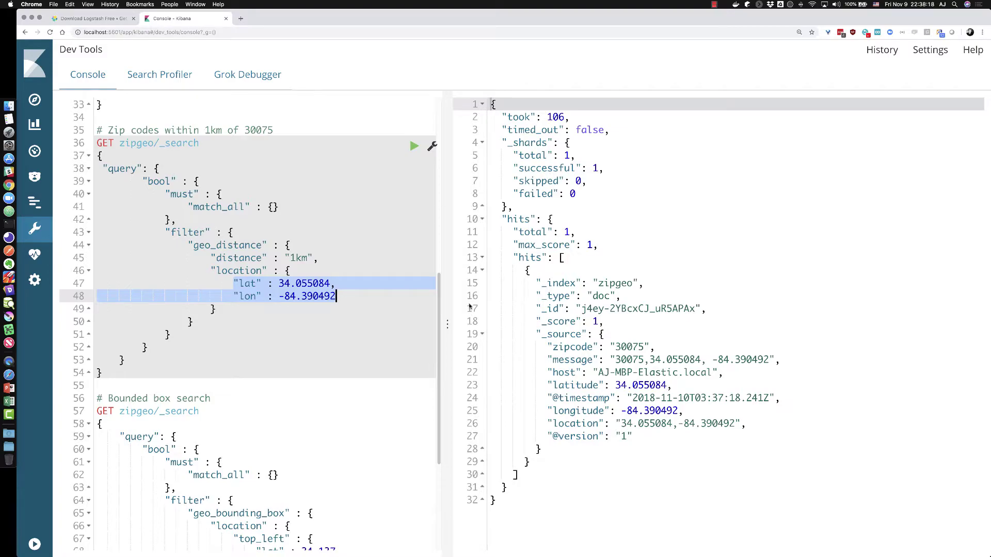
{"action": "double_click", "coordinate": [622, 347]}
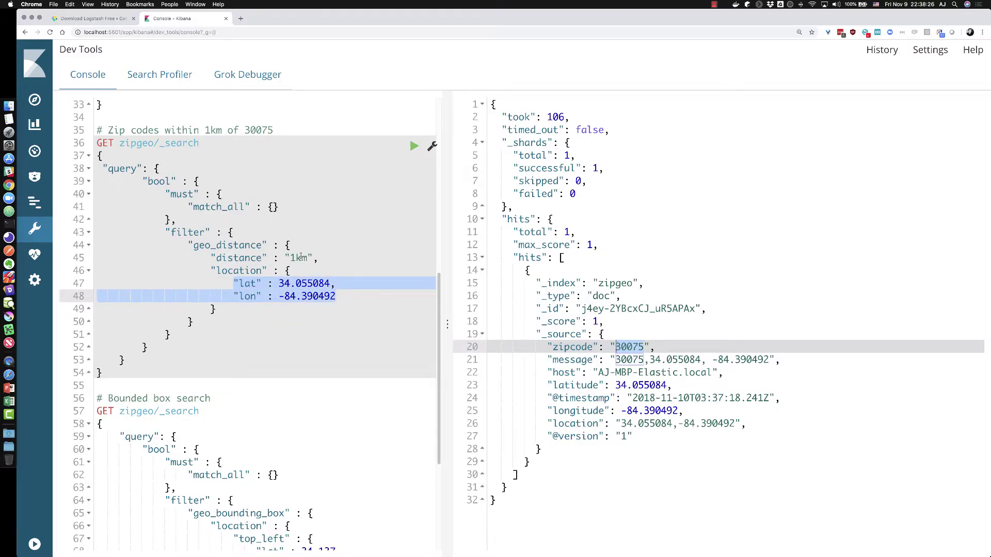
Rerun the search at 1mi, then widen the distance to 1000000in and check the first zip code.
{"action": "left_click_drag", "start_coordinate": [307, 258], "coordinate": [293, 258]}
{"action": "type", "text": "1"}
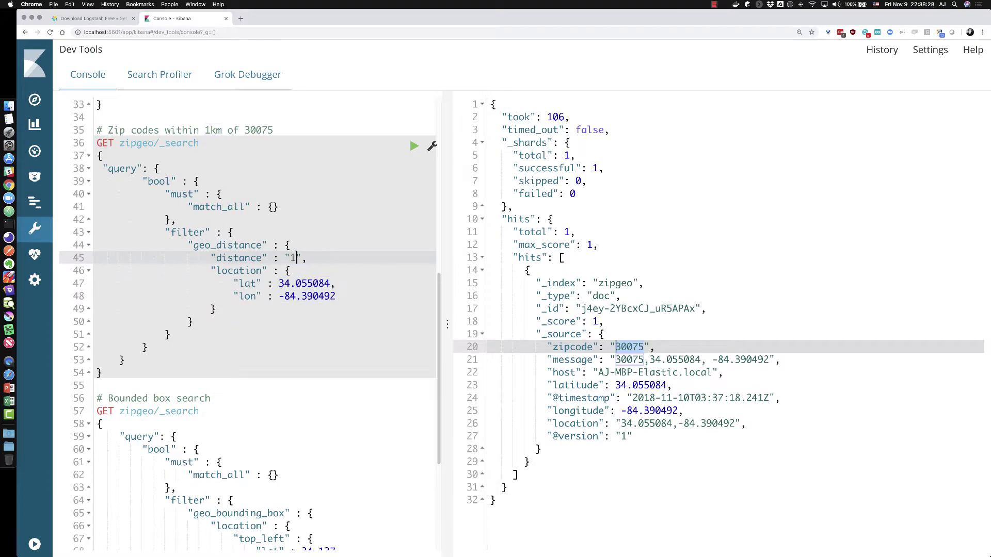
{"action": "type", "text": "mi"}
{"action": "left_click", "coordinate": [415, 145]}
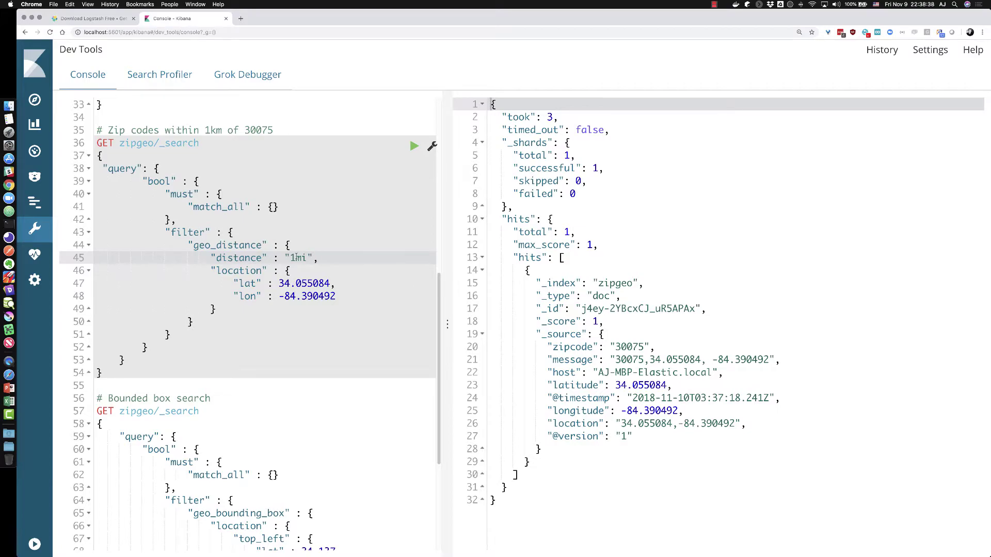
{"action": "left_click_drag", "start_coordinate": [290, 258], "coordinate": [308, 258]}
{"action": "type", "text": "1"}
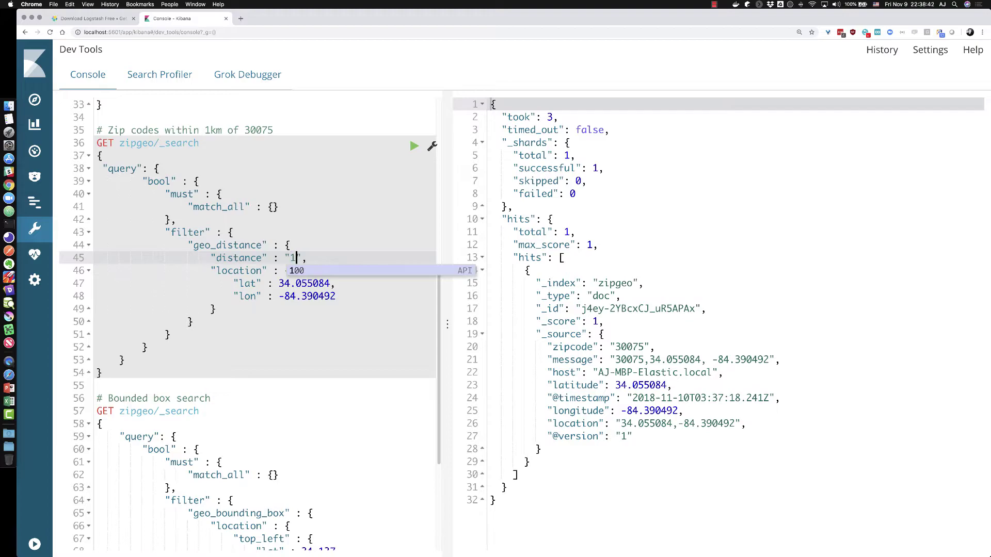
{"action": "type", "text": "000"}
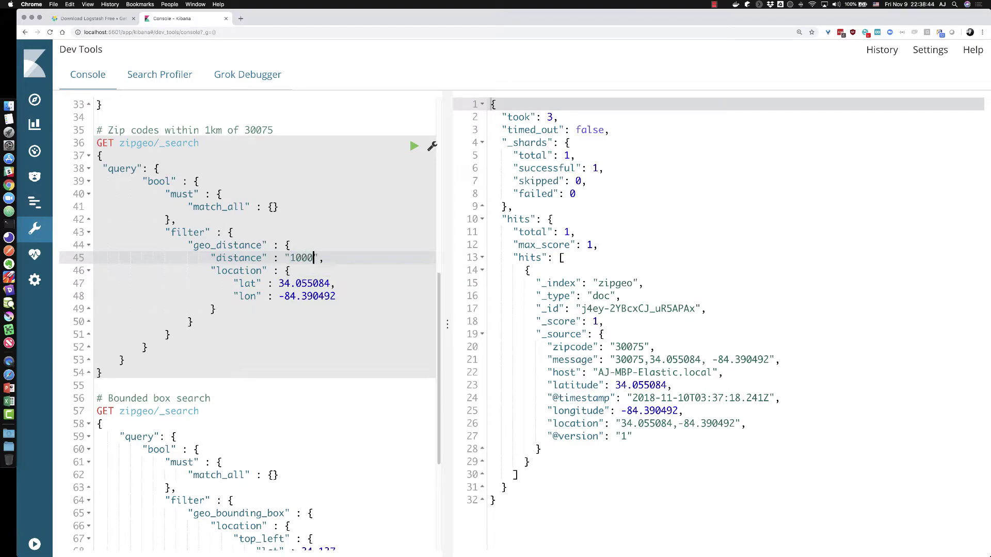
{"action": "type", "text": "000in"}
{"action": "left_click_drag", "start_coordinate": [279, 283], "coordinate": [333, 296]}
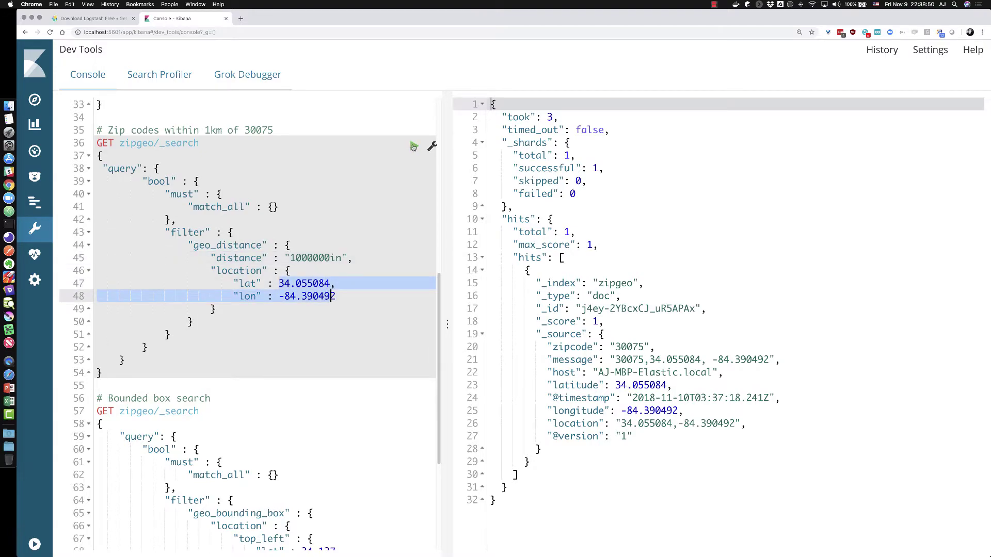
{"action": "left_click", "coordinate": [414, 146]}
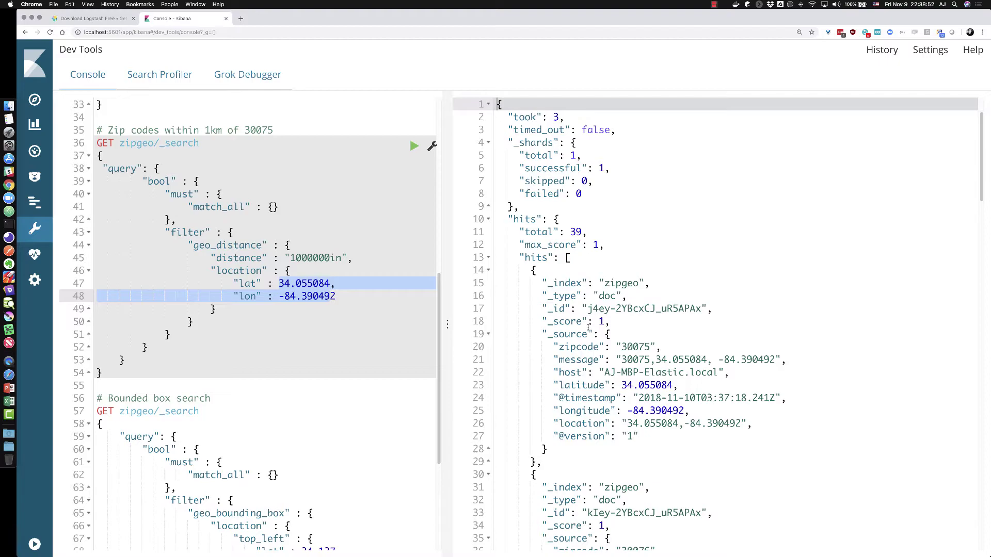
{"action": "left_click_drag", "start_coordinate": [652, 347], "coordinate": [622, 347]}
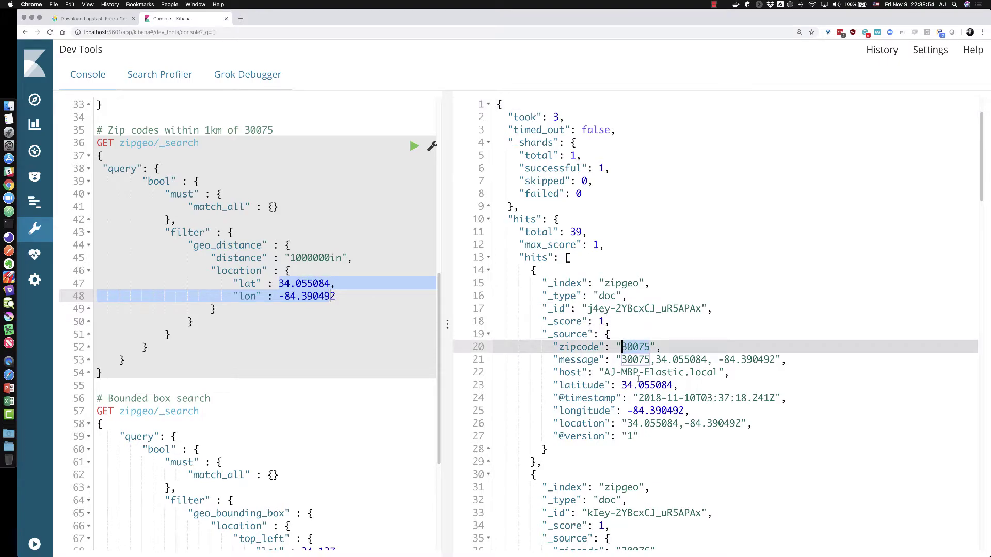
{"action": "scroll", "coordinate": [634, 391], "scroll_direction": "down", "scroll_amount": 7}
{"action": "scroll", "coordinate": [634, 390], "scroll_direction": "down", "scroll_amount": 3}
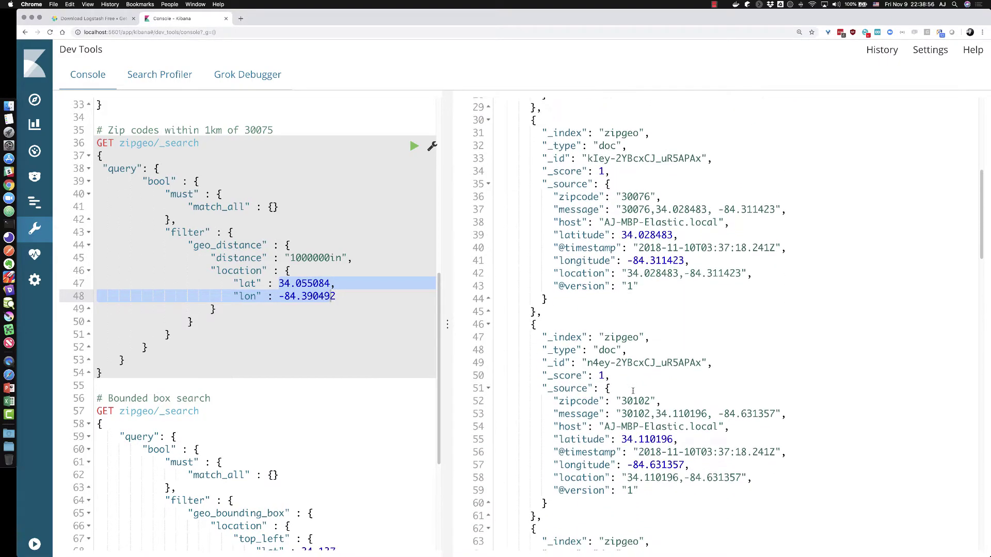
{"action": "scroll", "coordinate": [633, 391], "scroll_direction": "down", "scroll_amount": 4}
{"action": "scroll", "coordinate": [633, 390], "scroll_direction": "down", "scroll_amount": 5}
{"action": "scroll", "coordinate": [634, 389], "scroll_direction": "down", "scroll_amount": 2}
{"action": "scroll", "coordinate": [633, 388], "scroll_direction": "down", "scroll_amount": 3}
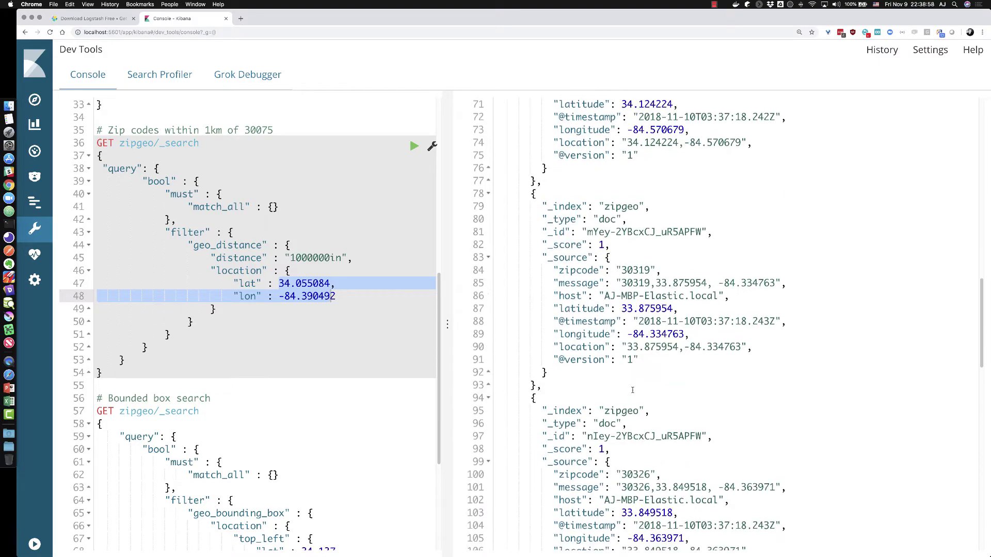
{"action": "scroll", "coordinate": [633, 391], "scroll_direction": "down", "scroll_amount": 2}
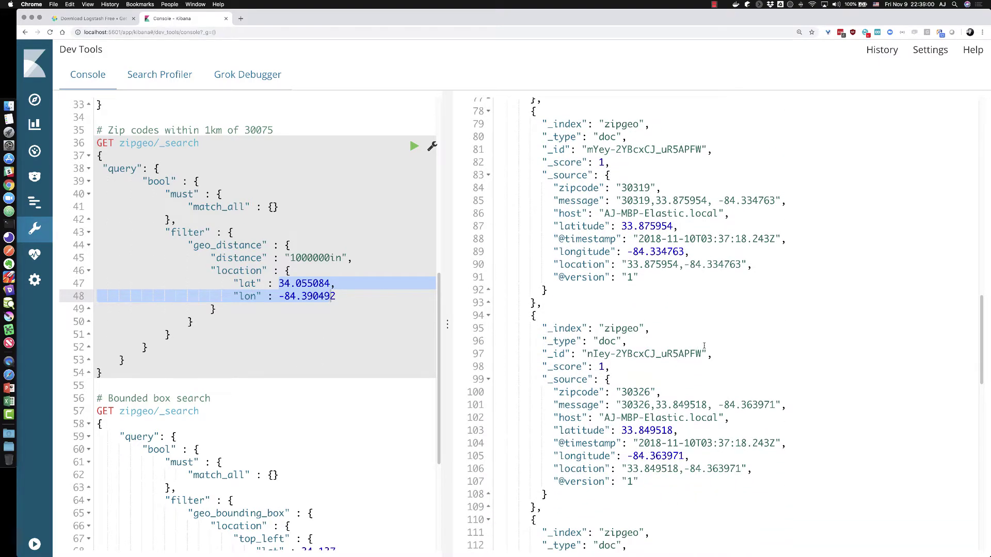
{"action": "scroll", "coordinate": [704, 346], "scroll_direction": "down", "scroll_amount": 5}
{"action": "scroll", "coordinate": [706, 348], "scroll_direction": "up", "scroll_amount": 3}
{"action": "scroll", "coordinate": [707, 348], "scroll_direction": "up", "scroll_amount": 5}
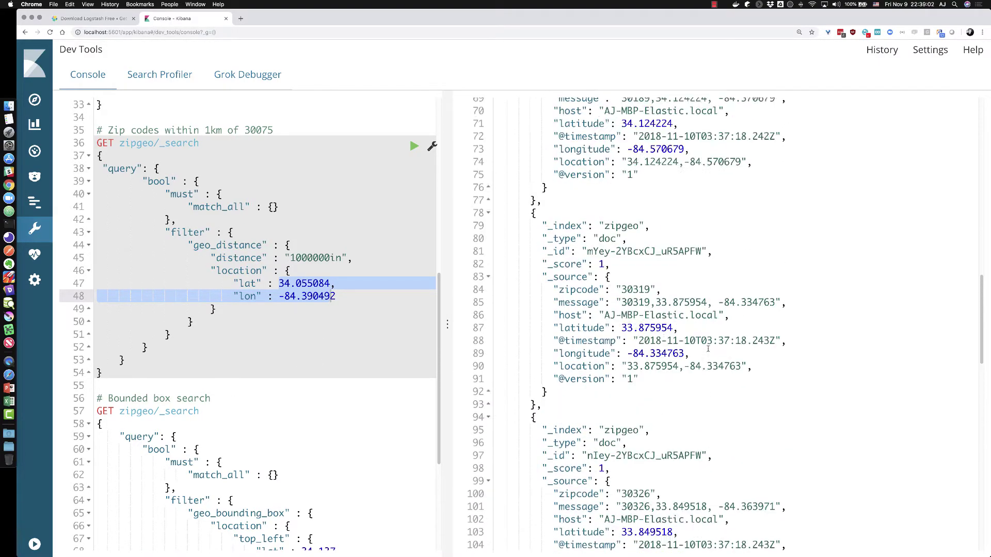
{"action": "scroll", "coordinate": [709, 349], "scroll_direction": "up", "scroll_amount": 3}
{"action": "scroll", "coordinate": [709, 349], "scroll_direction": "up", "scroll_amount": 3}
{"action": "scroll", "coordinate": [658, 326], "scroll_direction": "up", "scroll_amount": 2}
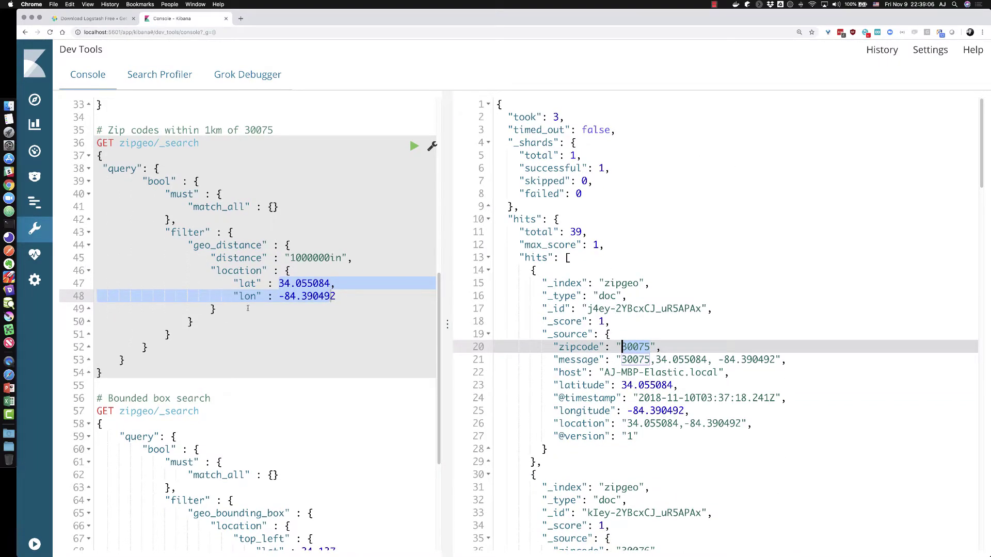
{"action": "scroll", "coordinate": [247, 309], "scroll_direction": "down", "scroll_amount": 1}
{"action": "scroll", "coordinate": [104, 339], "scroll_direction": "down", "scroll_amount": 5}
{"action": "scroll", "coordinate": [110, 337], "scroll_direction": "down", "scroll_amount": 2}
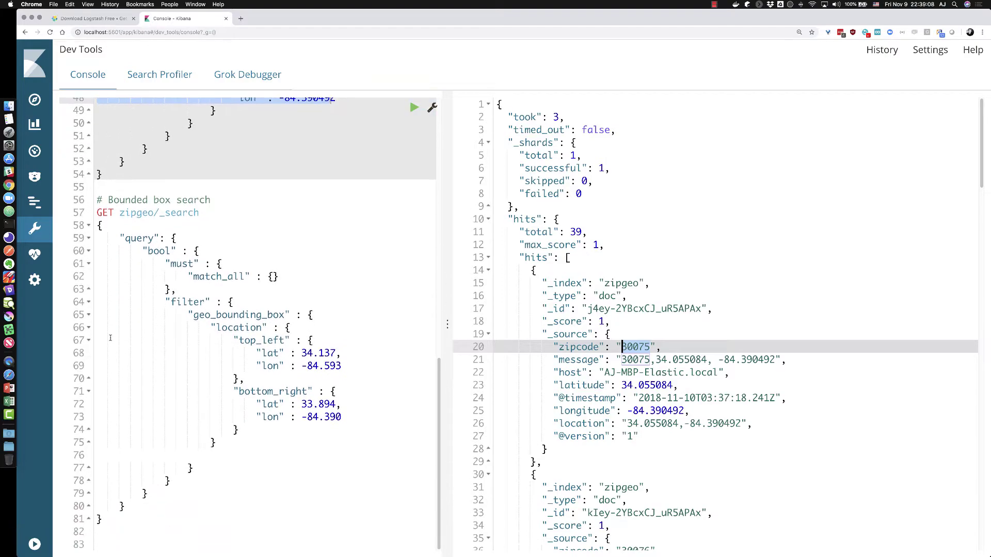
Review the box's top-left and bottom-right corners and run geo_bounding_box on zipgeo, first hit 30075.
{"action": "left_click", "coordinate": [223, 339]}
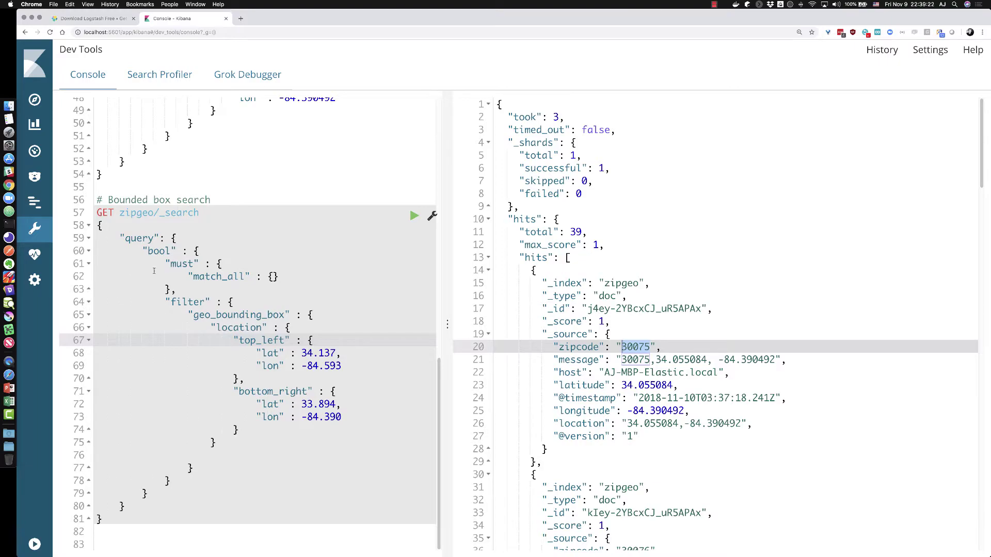
{"action": "left_click_drag", "start_coordinate": [233, 341], "coordinate": [389, 365]}
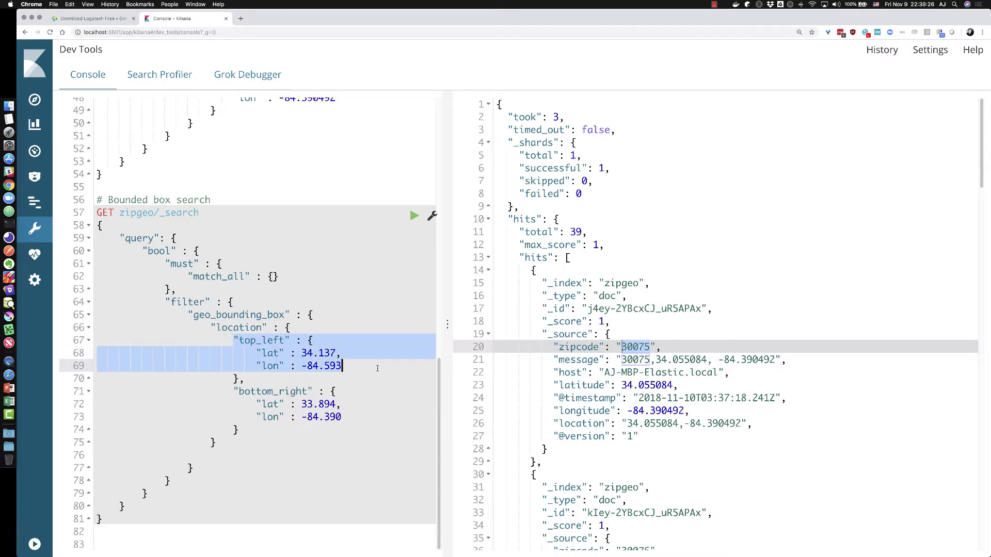
{"action": "left_click_drag", "start_coordinate": [234, 390], "coordinate": [382, 433]}
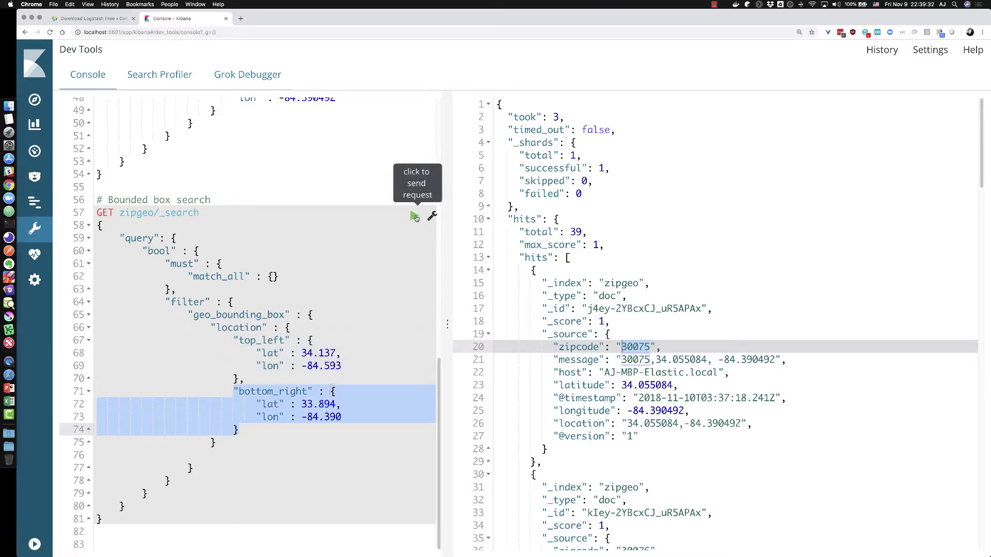
{"action": "left_click", "coordinate": [414, 217]}
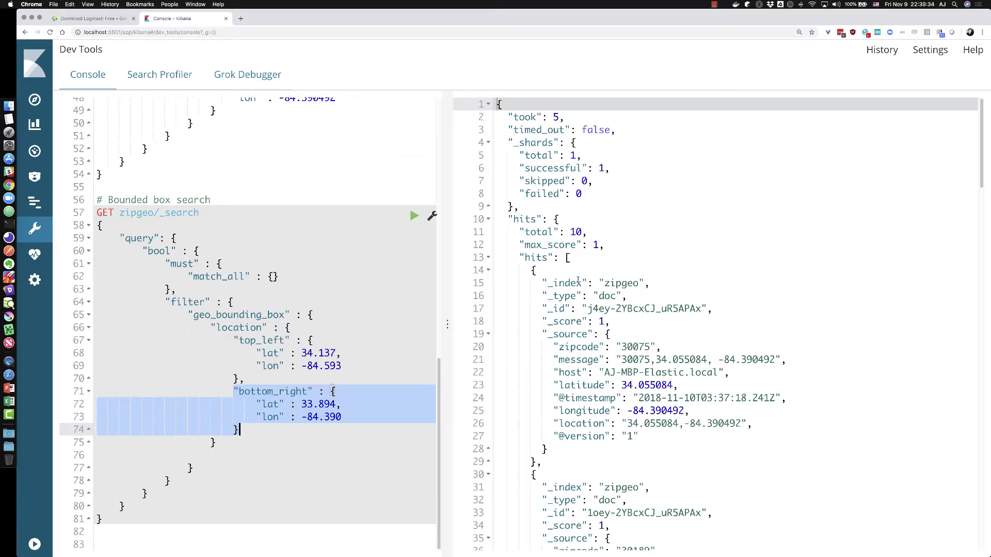
{"action": "scroll", "coordinate": [775, 409], "scroll_direction": "down", "scroll_amount": 5}
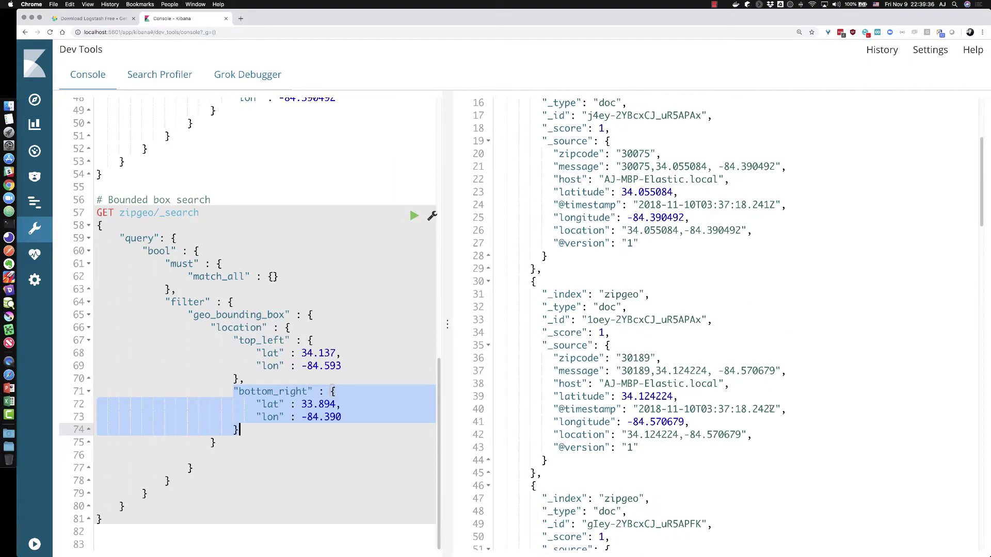
{"action": "scroll", "coordinate": [658, 179], "scroll_direction": "up", "scroll_amount": 1}
{"action": "double_click", "coordinate": [626, 177]}
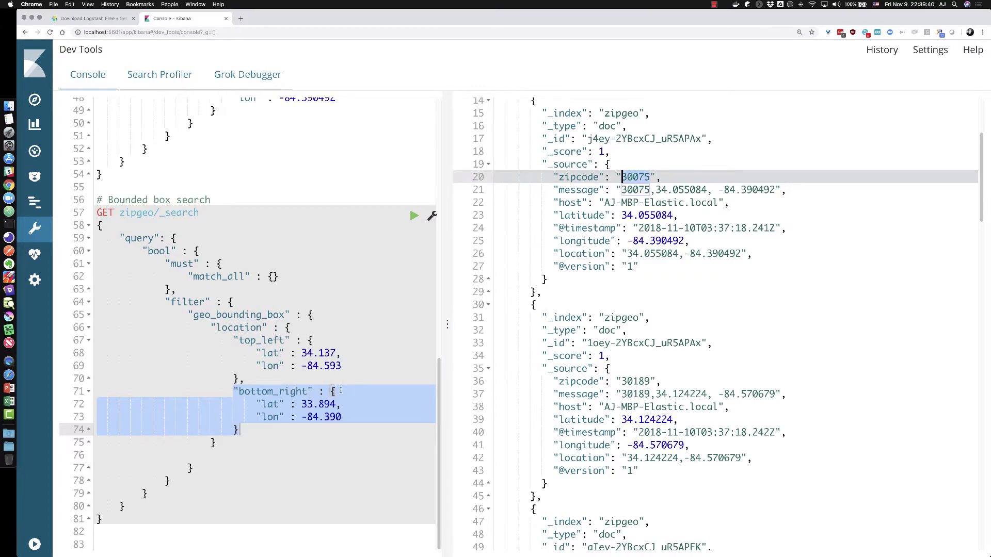
{"action": "scroll", "coordinate": [704, 271], "scroll_direction": "down", "scroll_amount": 3}
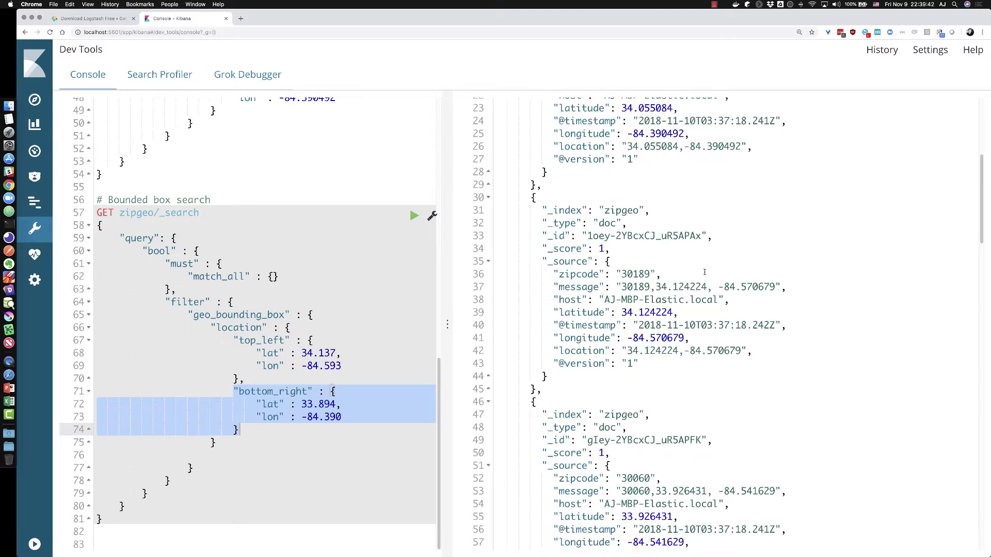
{"action": "scroll", "coordinate": [704, 271], "scroll_direction": "down", "scroll_amount": 3}
{"action": "scroll", "coordinate": [703, 272], "scroll_direction": "down", "scroll_amount": 3}
{"action": "scroll", "coordinate": [706, 269], "scroll_direction": "down", "scroll_amount": 1}
{"action": "scroll", "coordinate": [635, 306], "scroll_direction": "down", "scroll_amount": 2}
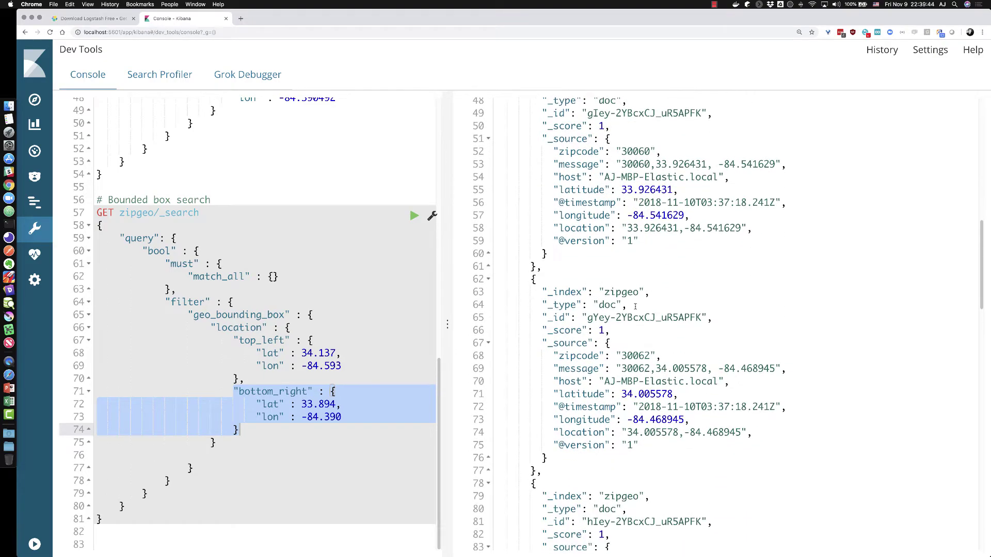
{"action": "scroll", "coordinate": [631, 350], "scroll_direction": "down", "scroll_amount": 3}
{"action": "scroll", "coordinate": [630, 350], "scroll_direction": "down", "scroll_amount": 3}
{"action": "scroll", "coordinate": [631, 350], "scroll_direction": "down", "scroll_amount": 3}
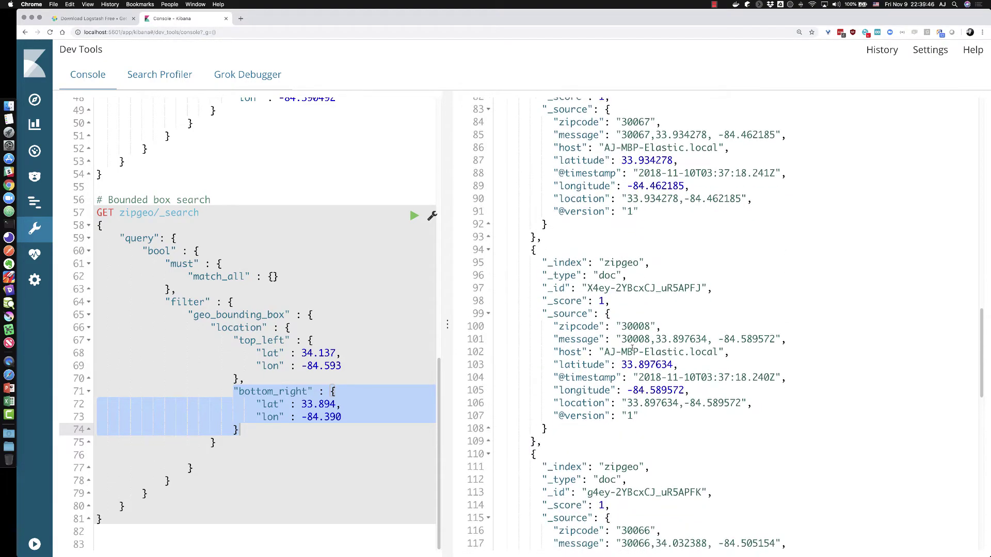
{"action": "scroll", "coordinate": [632, 349], "scroll_direction": "down", "scroll_amount": 4}
{"action": "scroll", "coordinate": [634, 349], "scroll_direction": "down", "scroll_amount": 3}
{"action": "scroll", "coordinate": [634, 348], "scroll_direction": "down", "scroll_amount": 3}
{"action": "scroll", "coordinate": [635, 346], "scroll_direction": "down", "scroll_amount": 2}
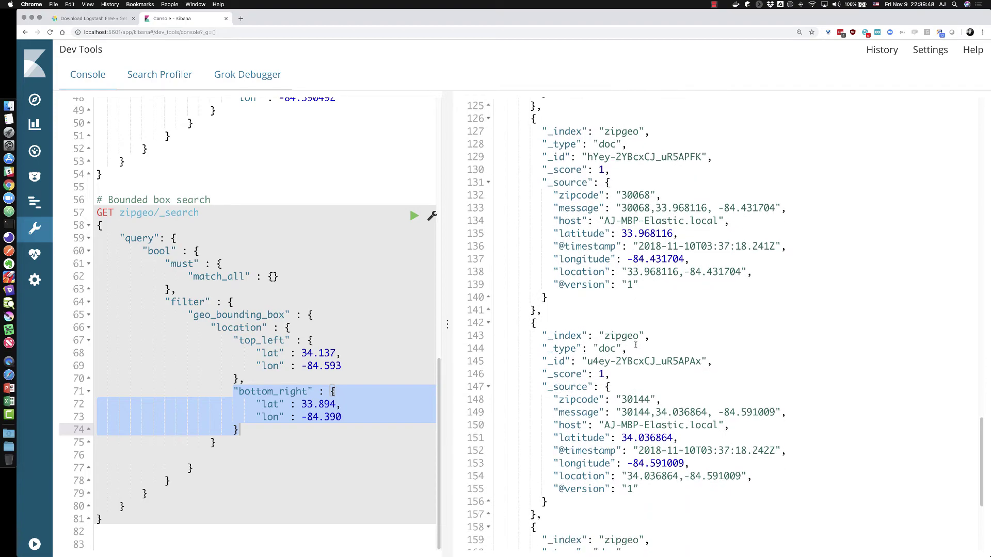
{"action": "scroll", "coordinate": [636, 346], "scroll_direction": "down", "scroll_amount": 2}
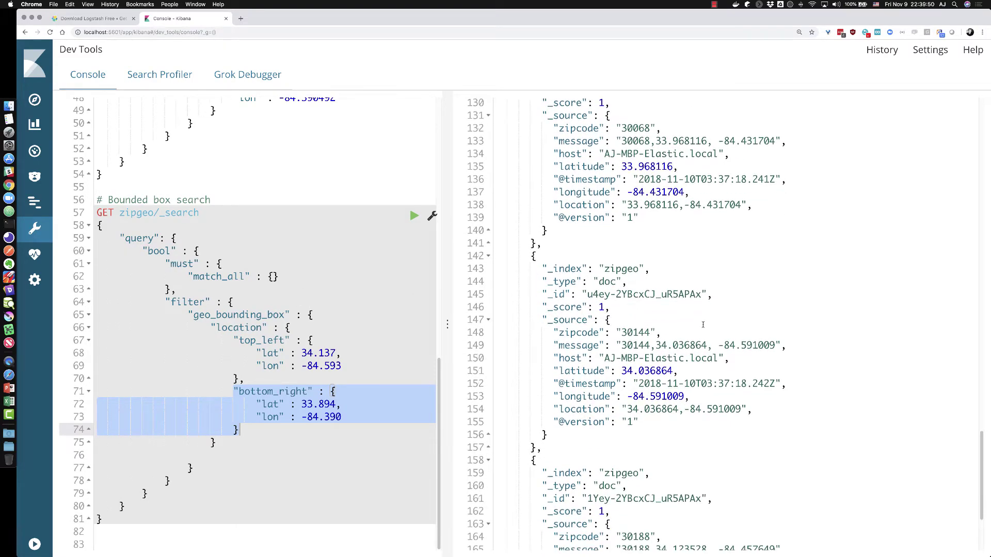
{"action": "scroll", "coordinate": [702, 322], "scroll_direction": "down", "scroll_amount": 2}
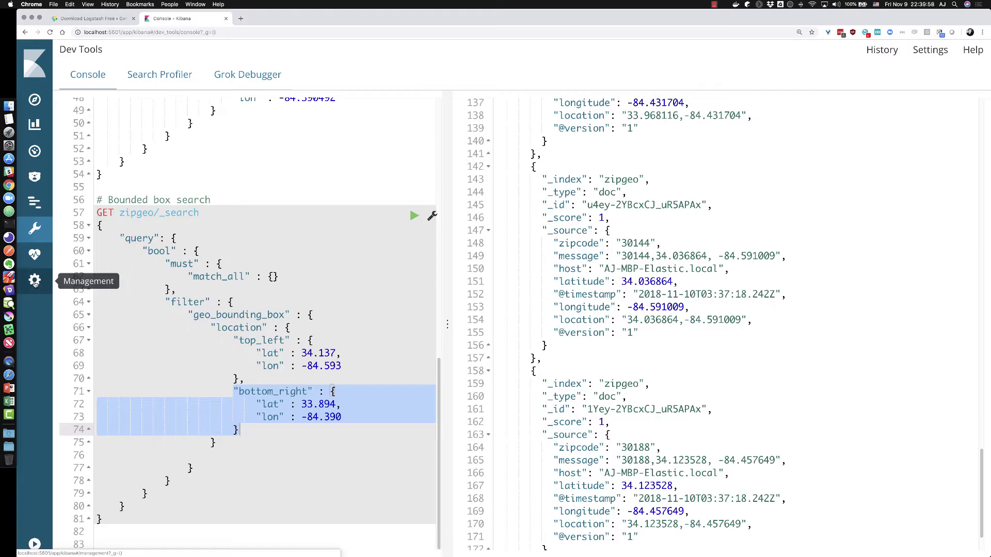
Create a zipgeo* index pattern without a time filter field, listing 16 fields.
{"action": "left_click", "coordinate": [34, 281]}
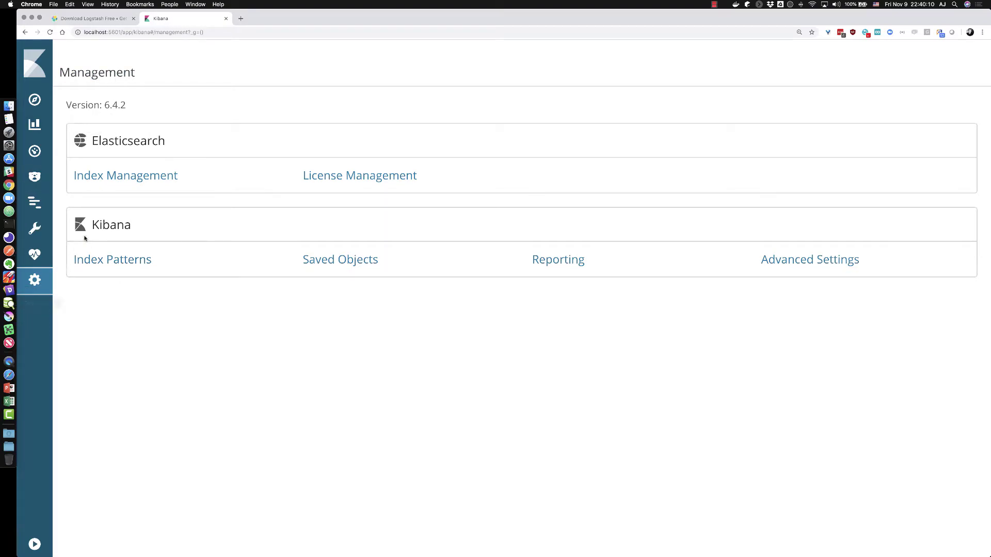
{"action": "left_click", "coordinate": [110, 263]}
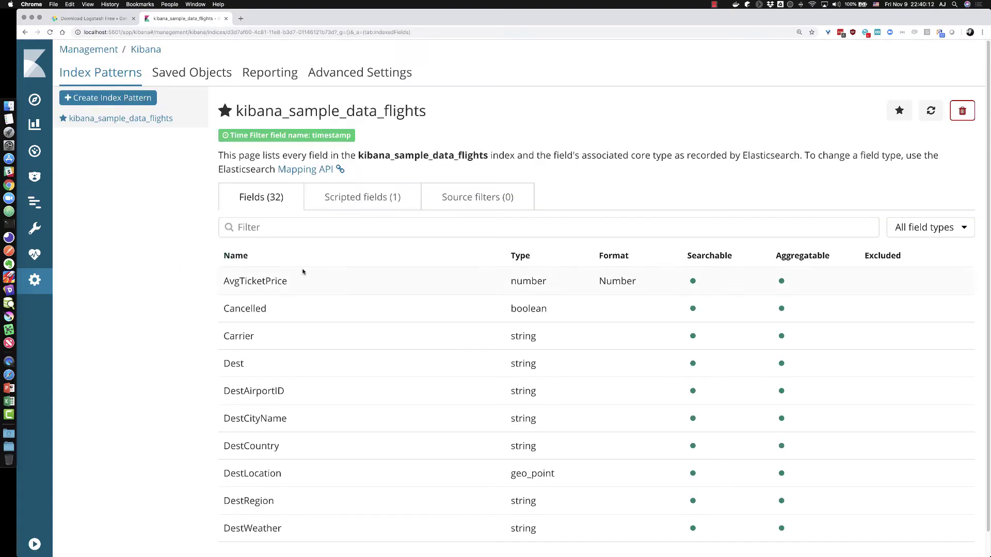
{"action": "left_click", "coordinate": [87, 99]}
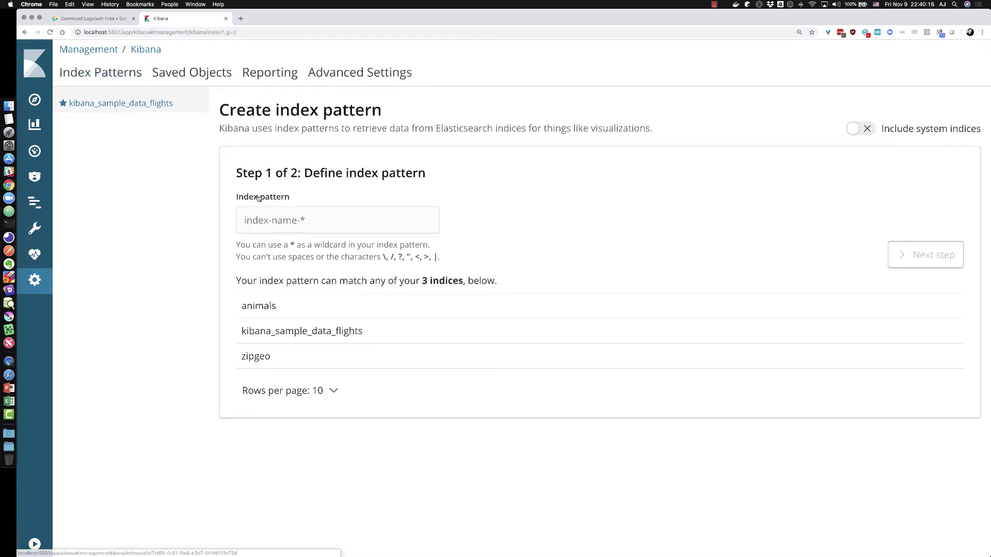
{"action": "left_click_drag", "start_coordinate": [275, 362], "coordinate": [238, 359]}
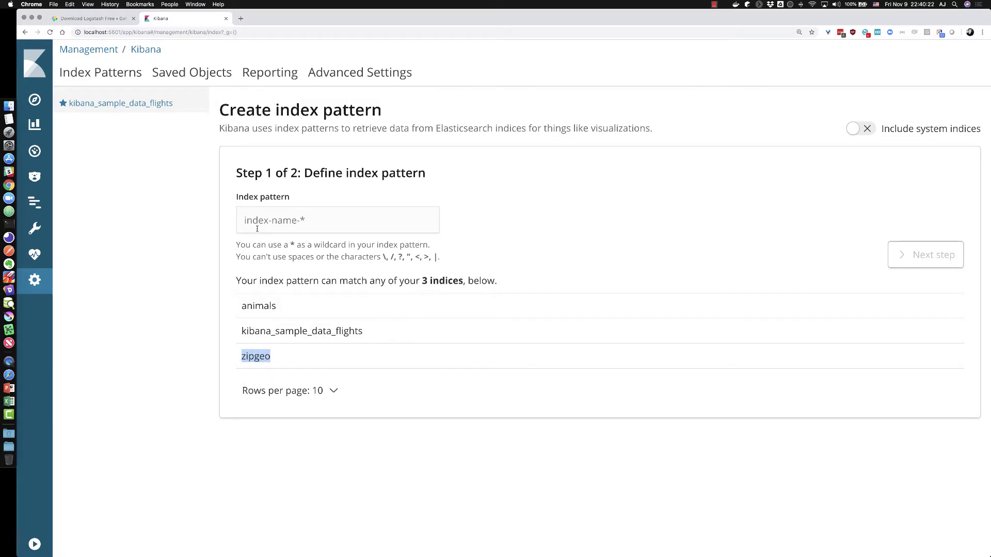
{"action": "left_click", "coordinate": [275, 218]}
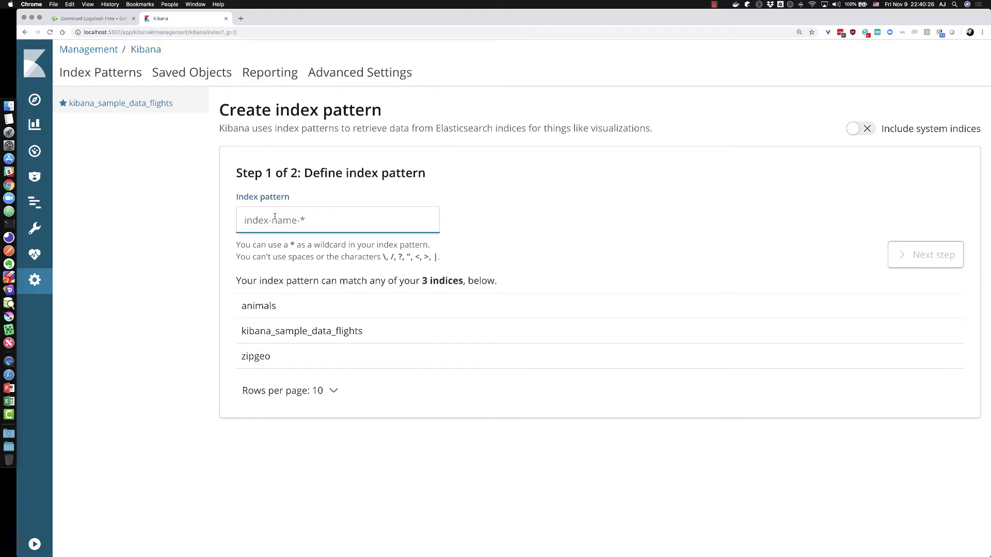
{"action": "type", "text": "zip"}
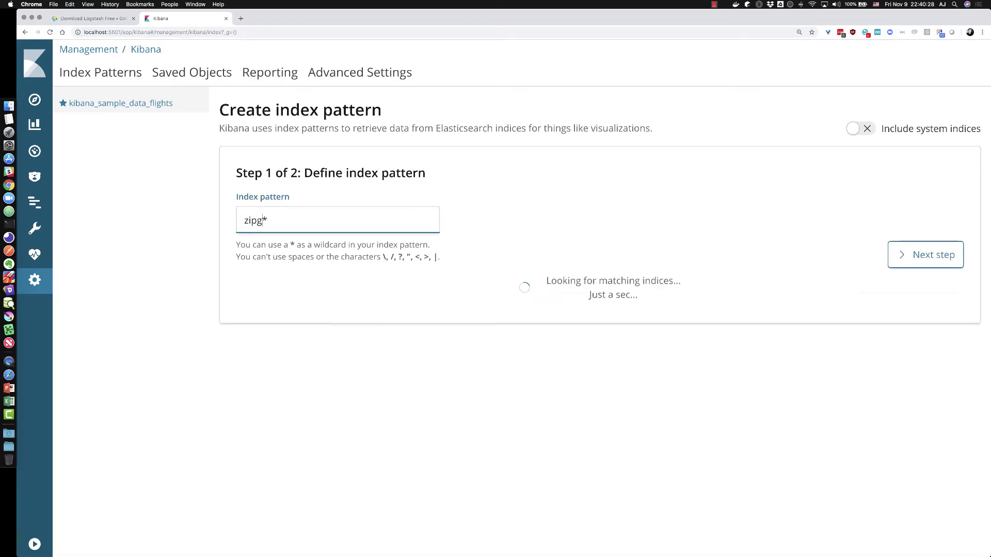
{"action": "type", "text": "geo"}
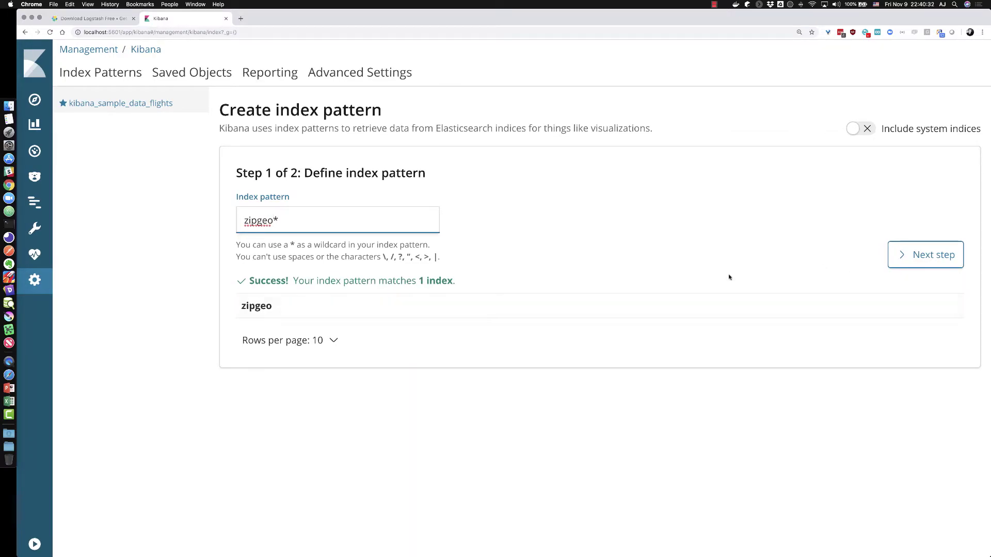
{"action": "left_click", "coordinate": [932, 258]}
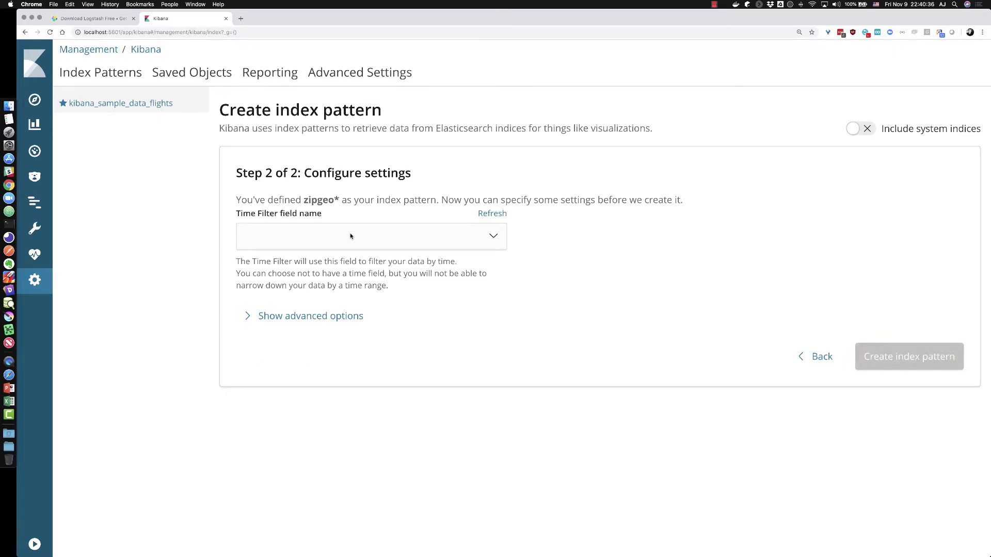
{"action": "left_click", "coordinate": [393, 240]}
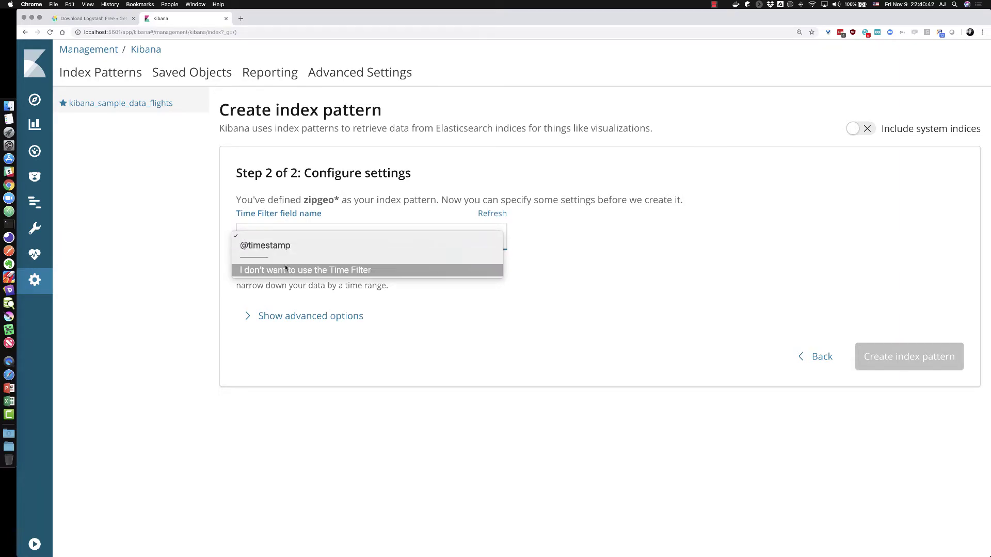
{"action": "left_click", "coordinate": [248, 272]}
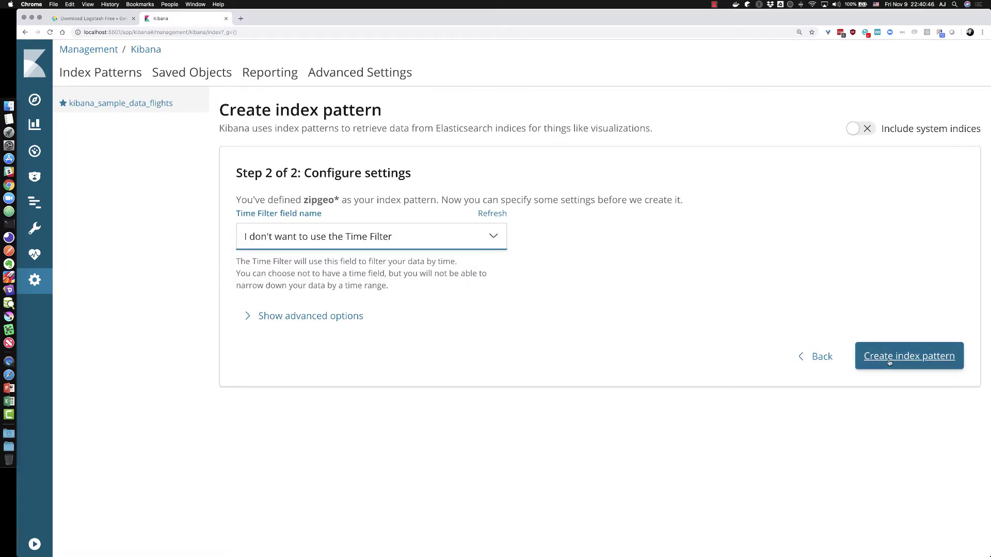
{"action": "left_click", "coordinate": [889, 358]}
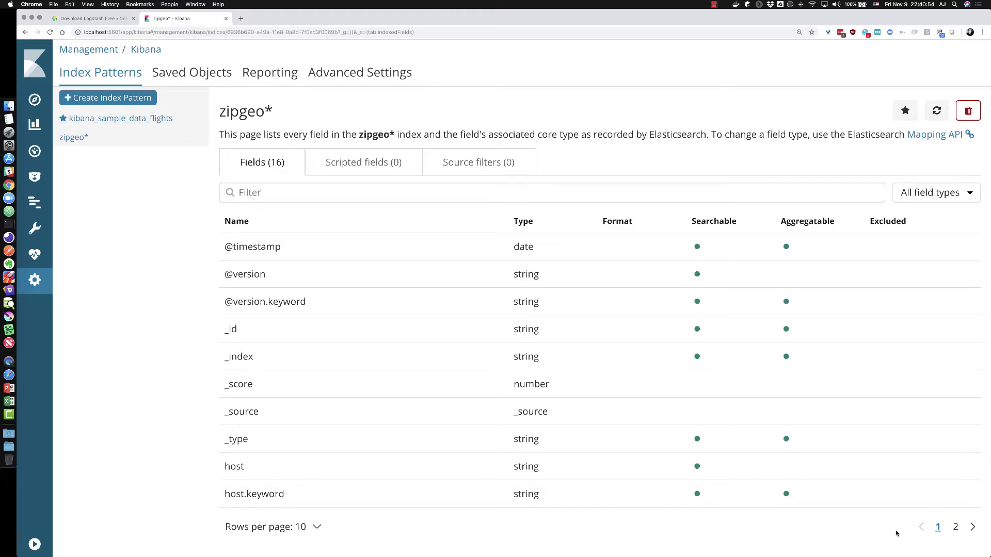
Show all 16 zipgeo* fields on one page, check location is geo_point, then go to Visualize.
{"action": "left_click", "coordinate": [268, 530]}
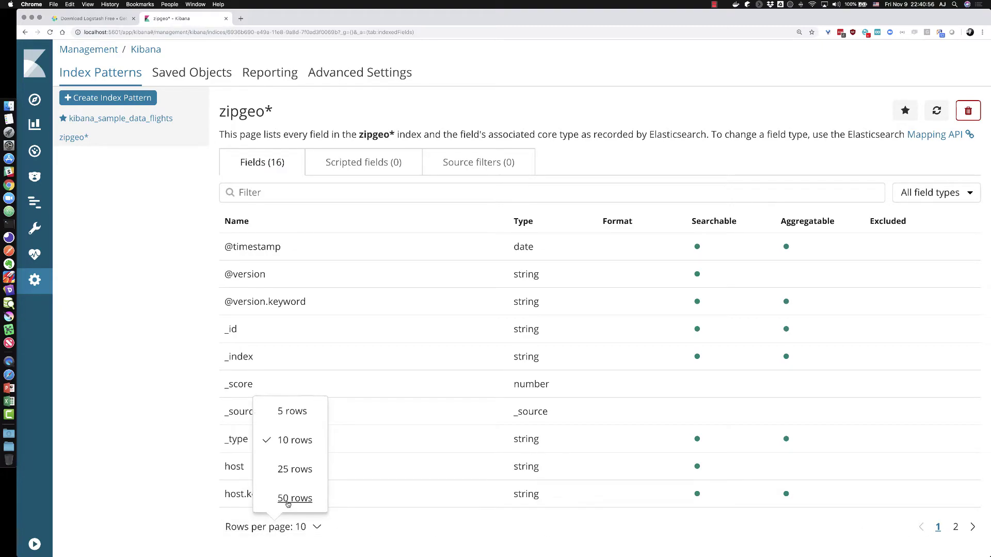
{"action": "left_click", "coordinate": [288, 498]}
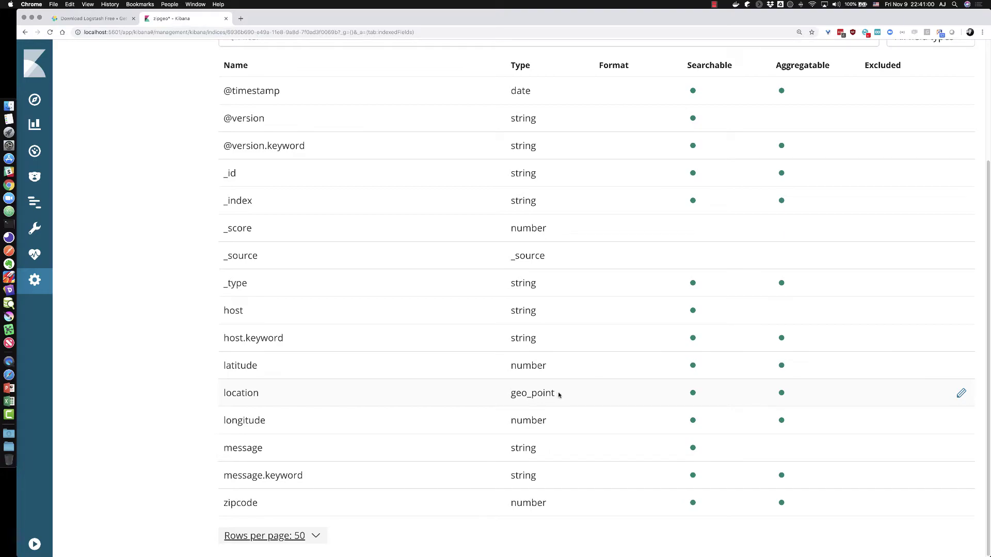
{"action": "left_click_drag", "start_coordinate": [559, 395], "coordinate": [509, 395]}
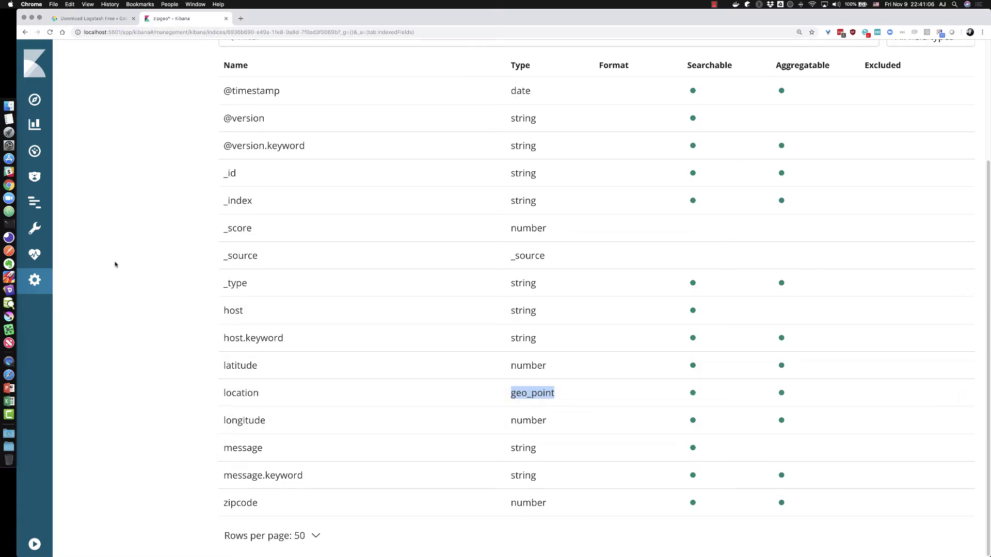
{"action": "left_click", "coordinate": [106, 184]}
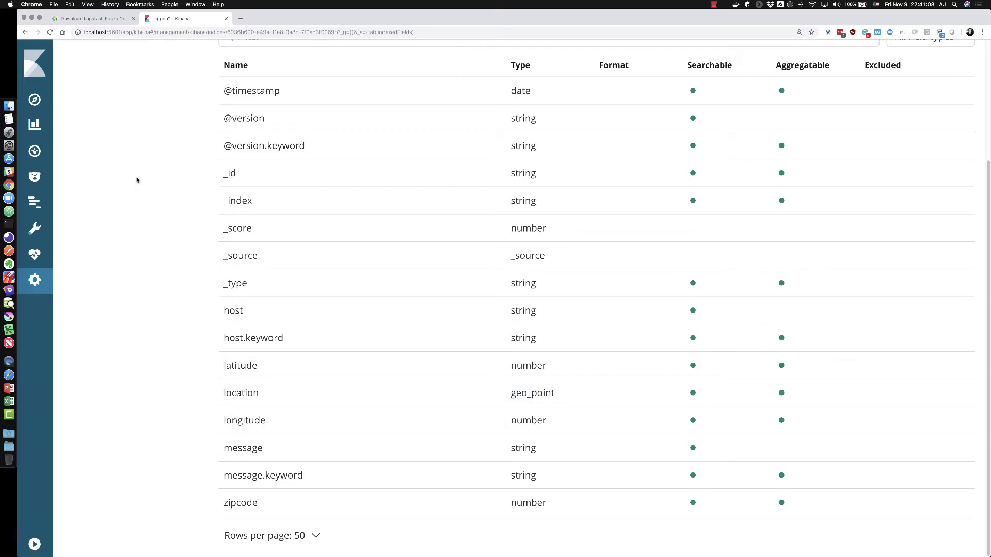
{"action": "left_click", "coordinate": [34, 125]}
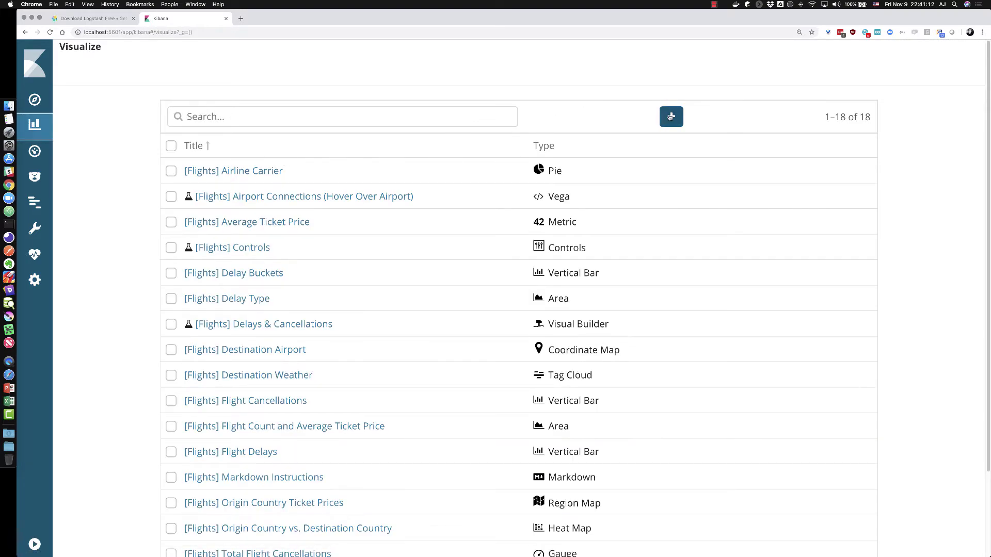
Start a new Coordinate Map visualization on the zipgeo* index.
{"action": "left_click", "coordinate": [672, 116]}
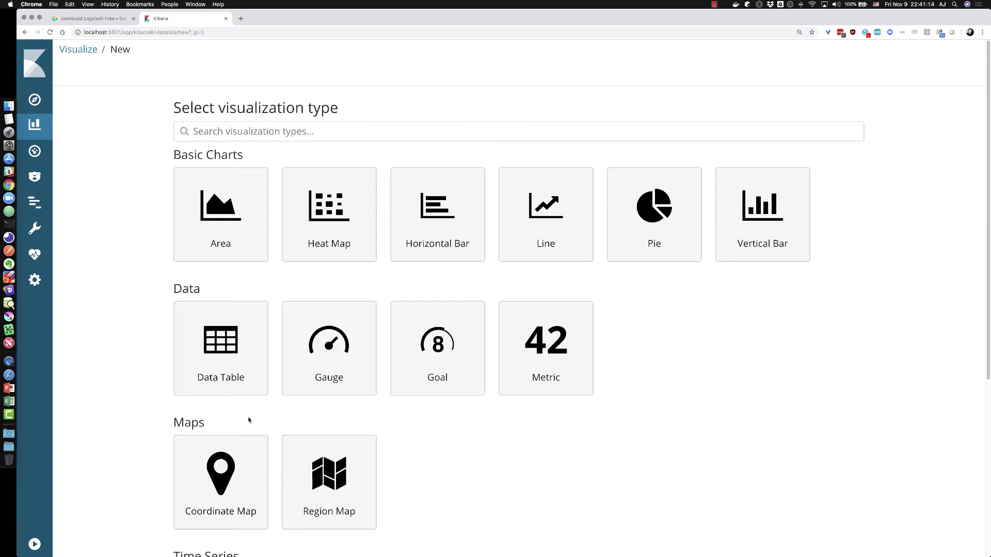
{"action": "scroll", "coordinate": [148, 462], "scroll_direction": "down", "scroll_amount": 3}
{"action": "scroll", "coordinate": [148, 462], "scroll_direction": "up", "scroll_amount": 3}
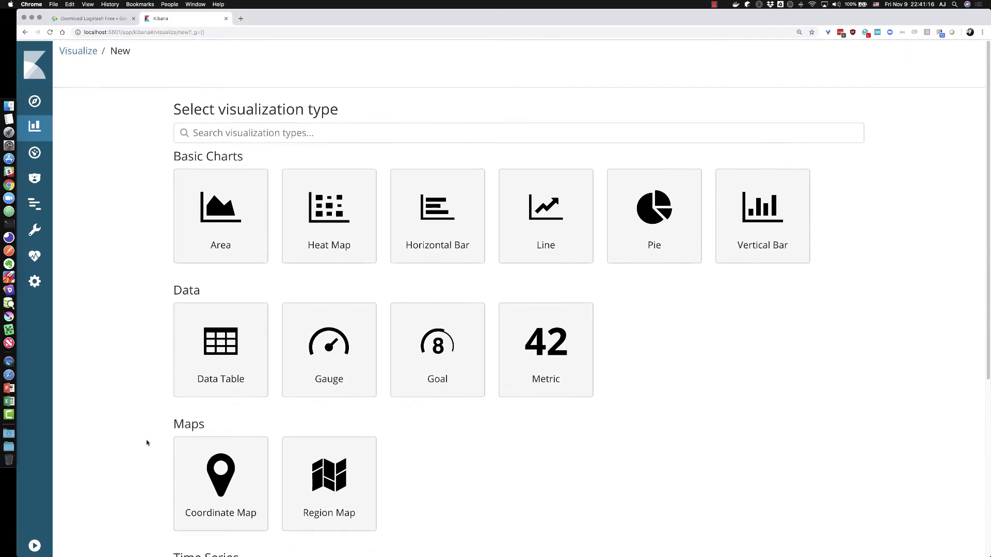
{"action": "scroll", "coordinate": [147, 445], "scroll_direction": "down", "scroll_amount": 3}
{"action": "scroll", "coordinate": [148, 449], "scroll_direction": "down", "scroll_amount": 4}
{"action": "scroll", "coordinate": [148, 452], "scroll_direction": "up", "scroll_amount": 5}
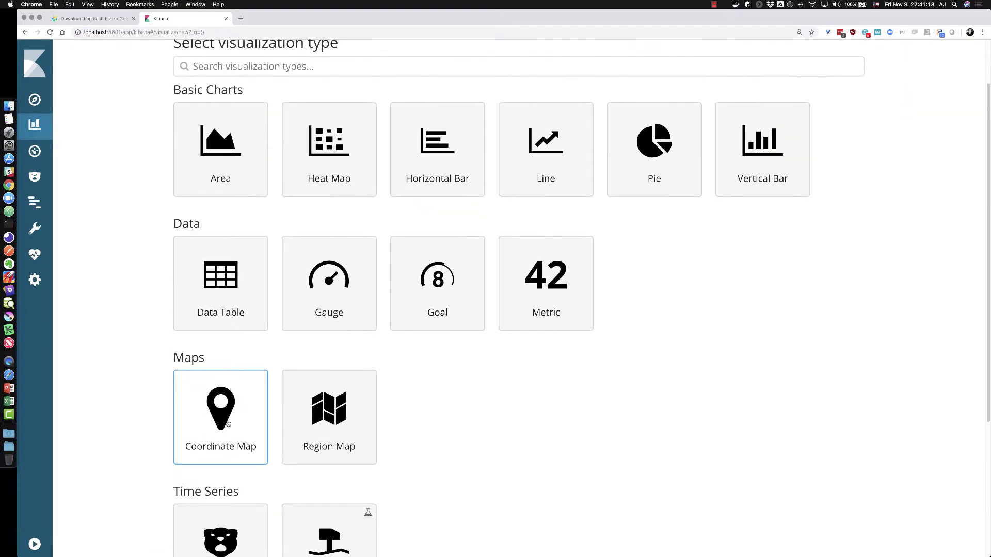
{"action": "left_click", "coordinate": [222, 418]}
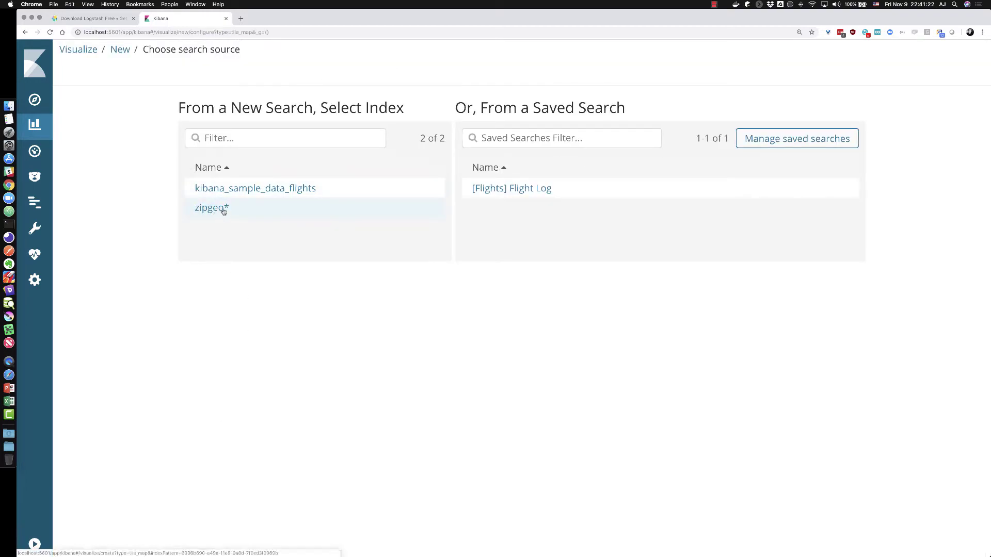
{"action": "left_click", "coordinate": [200, 210]}
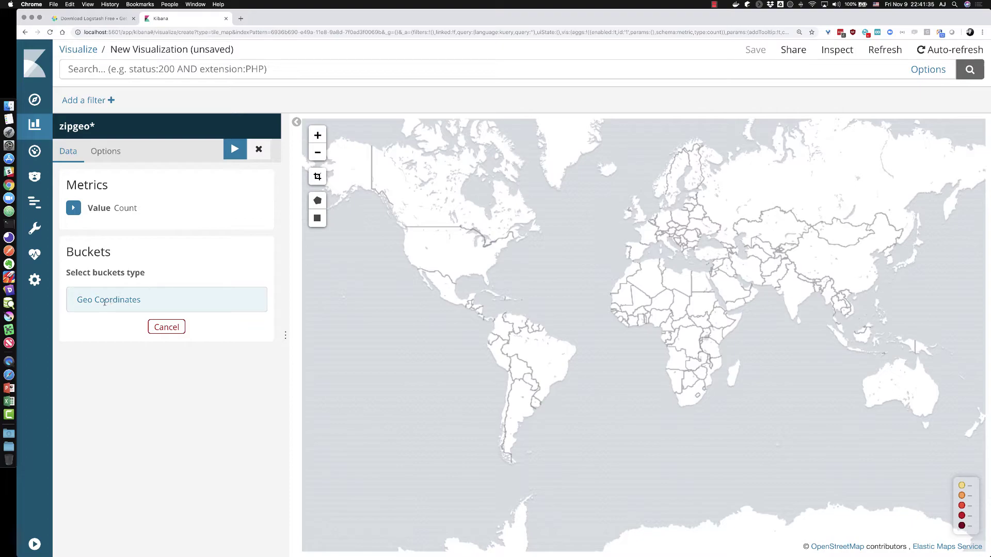
Bucket counts by Geo Coordinates using Geohash on location, apply, and frame North America.
{"action": "left_click", "coordinate": [105, 303]}
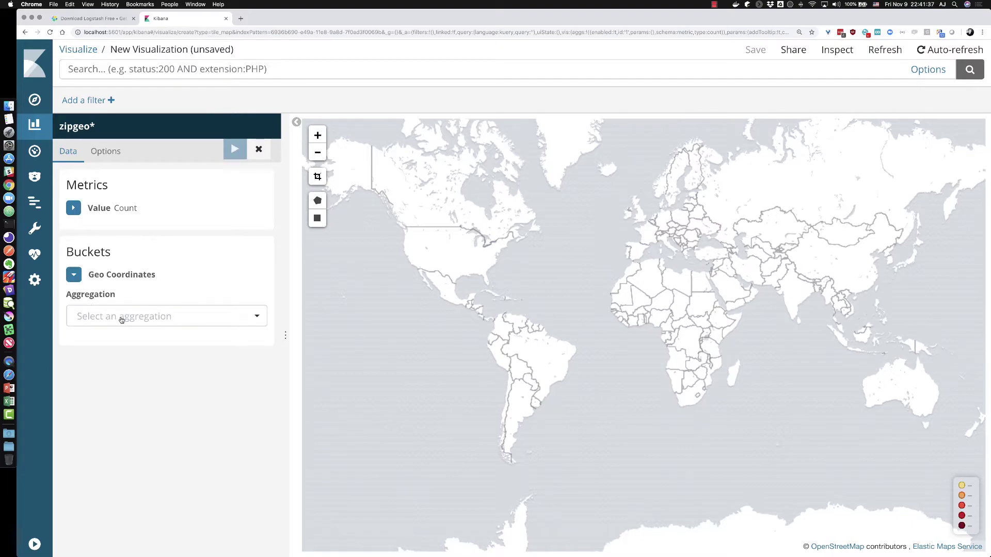
{"action": "left_click", "coordinate": [141, 321]}
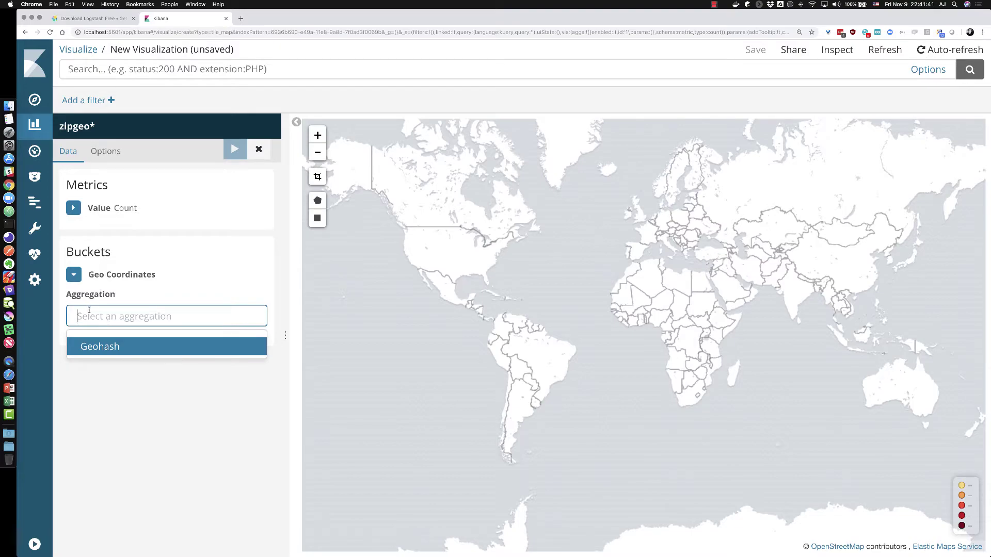
{"action": "left_click", "coordinate": [109, 347]}
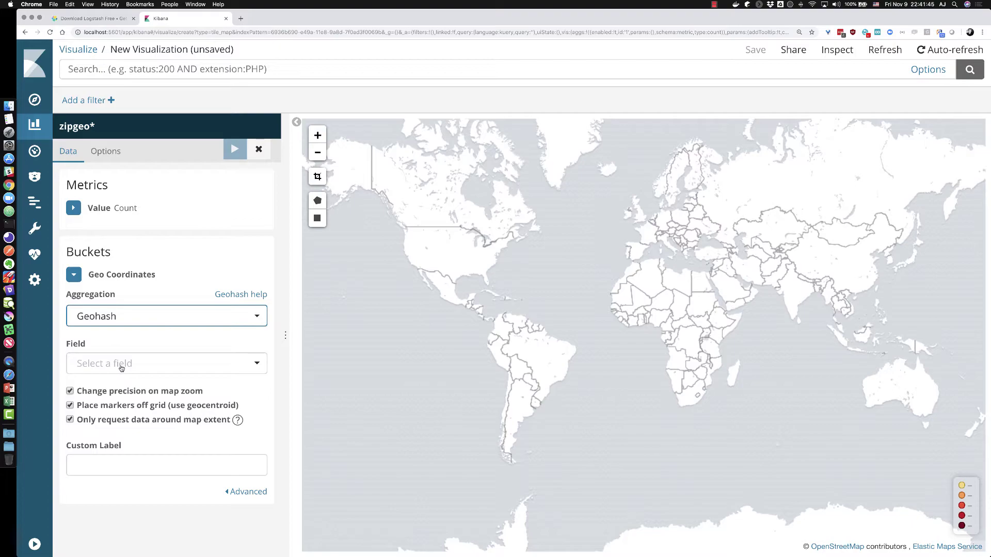
{"action": "left_click", "coordinate": [121, 367]}
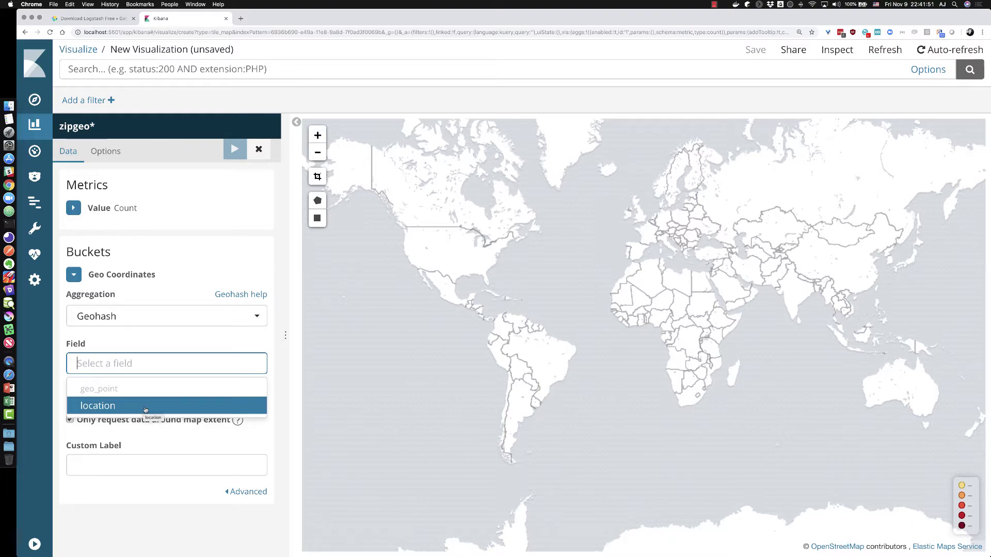
{"action": "left_click", "coordinate": [91, 409]}
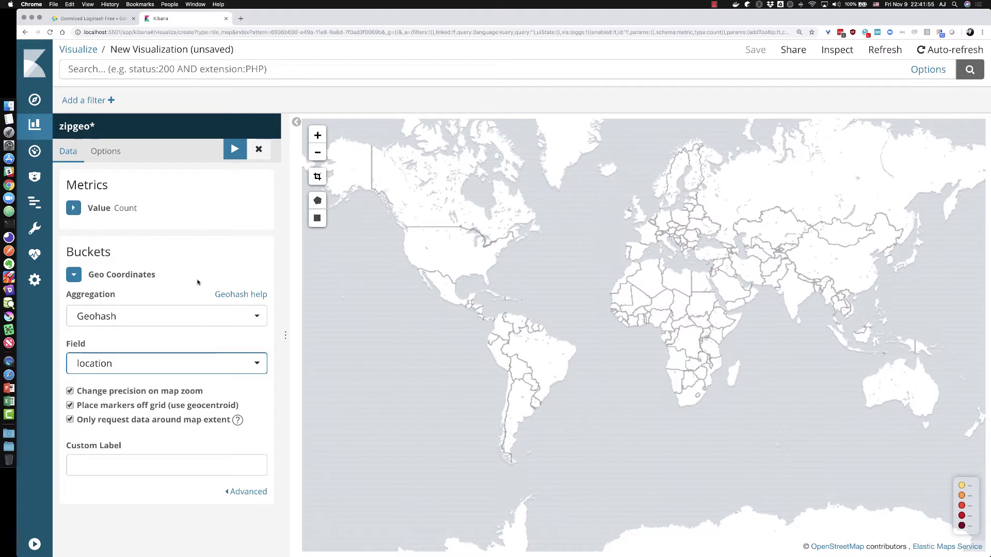
{"action": "left_click", "coordinate": [237, 153]}
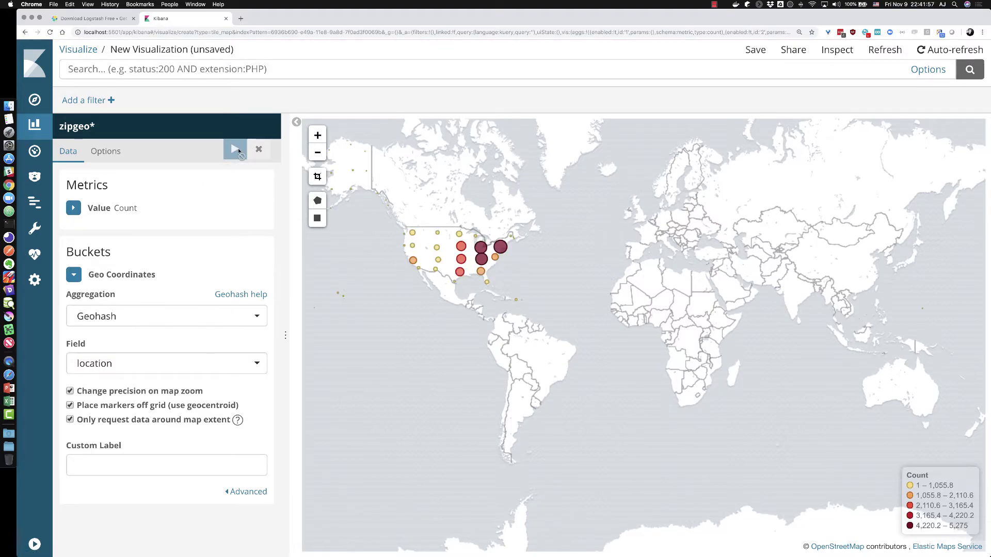
{"action": "left_click_drag", "start_coordinate": [381, 261], "coordinate": [472, 309]}
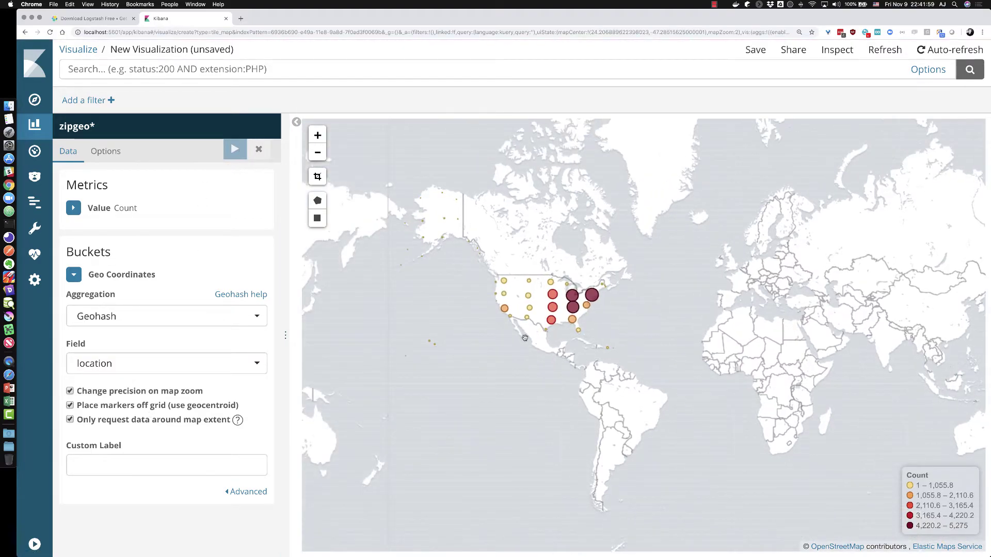
{"action": "scroll", "coordinate": [525, 338], "scroll_direction": "up", "scroll_amount": 1}
{"action": "left_click_drag", "start_coordinate": [645, 308], "coordinate": [664, 356]}
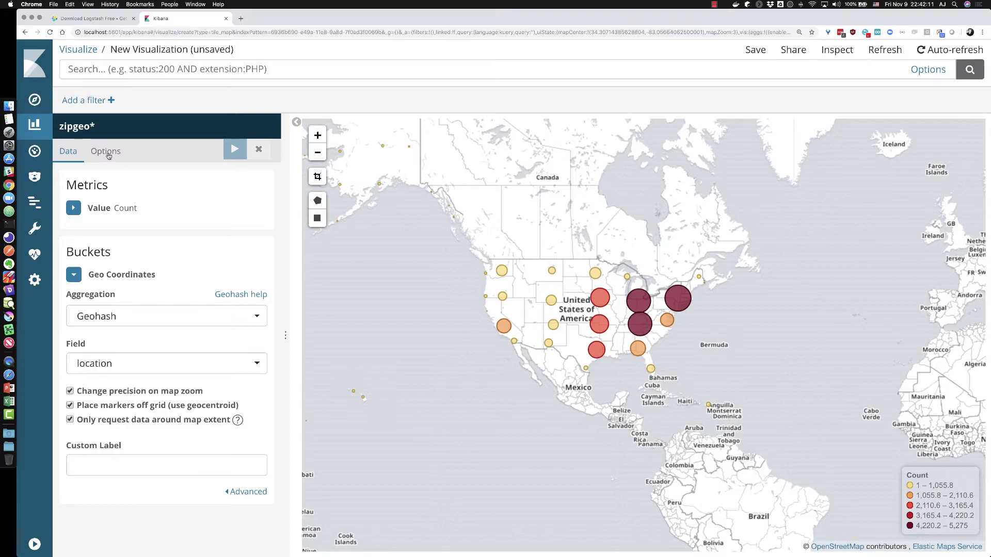
Set the map type to Shaded Circle Markers, apply it, and zoom onto the continental US.
{"action": "left_click", "coordinate": [109, 154]}
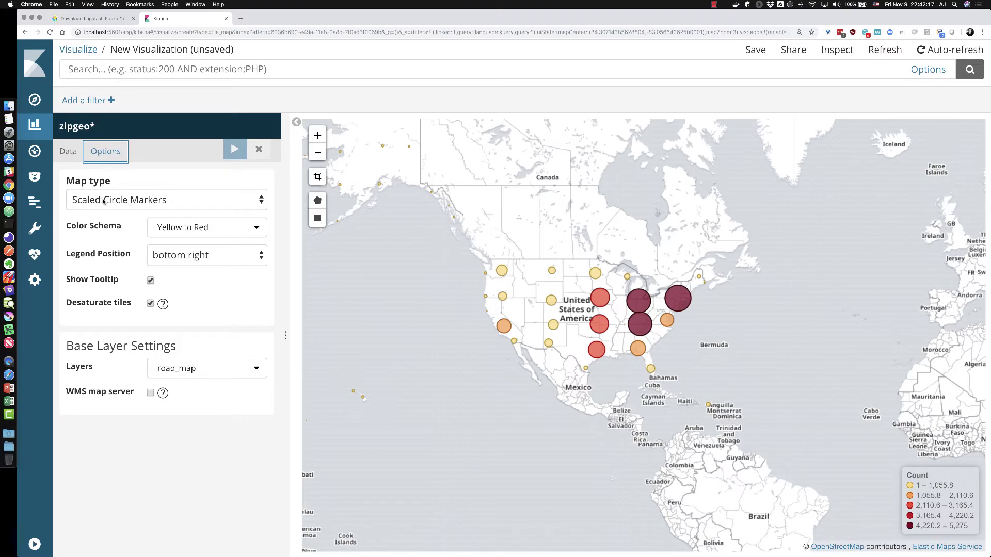
{"action": "left_click", "coordinate": [124, 203]}
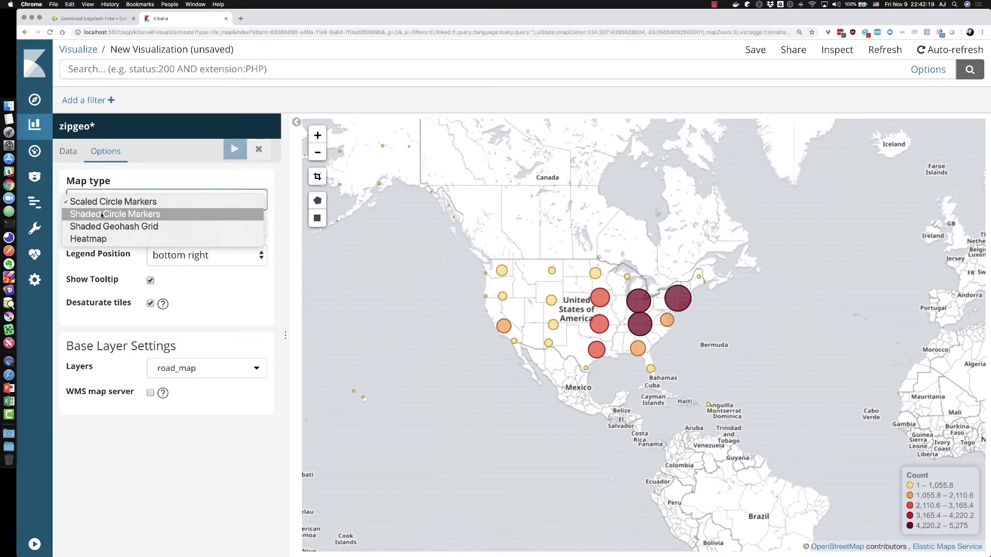
{"action": "left_click", "coordinate": [81, 217]}
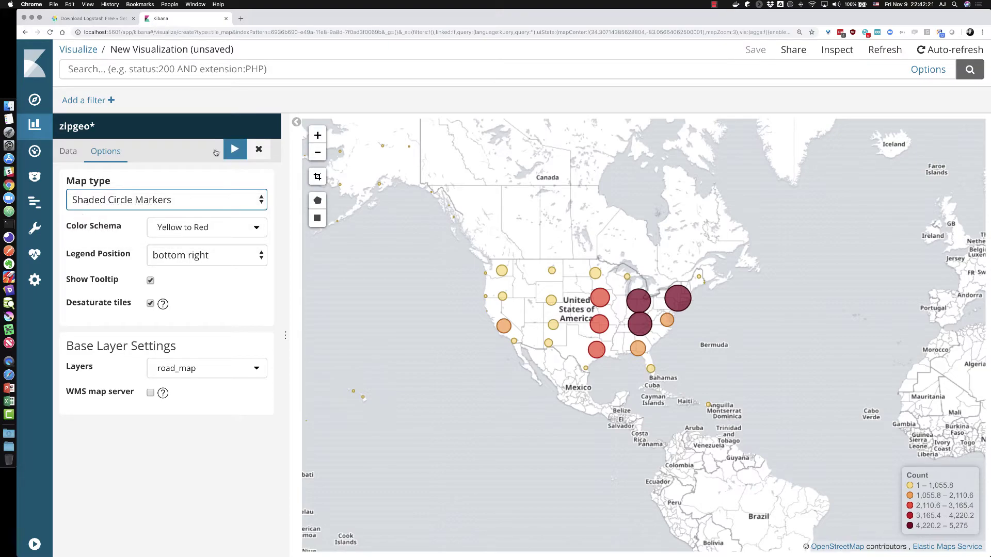
{"action": "left_click", "coordinate": [235, 150]}
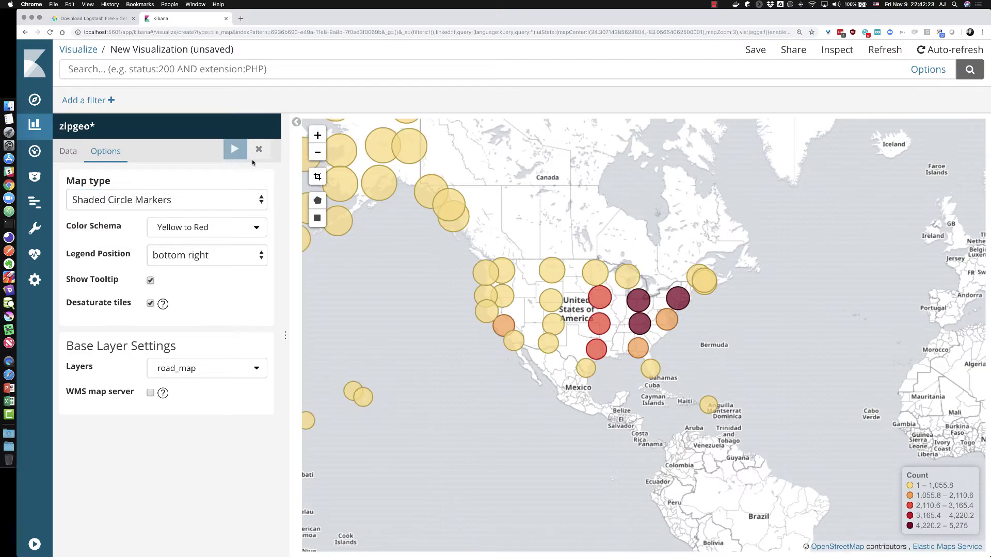
{"action": "double_click", "coordinate": [625, 365]}
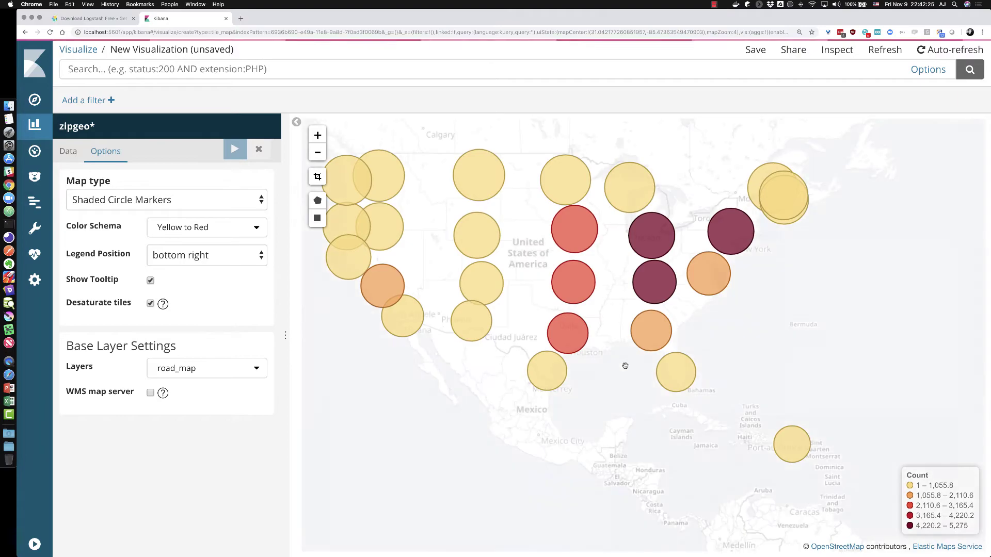
{"action": "left_click_drag", "start_coordinate": [626, 366], "coordinate": [719, 447]}
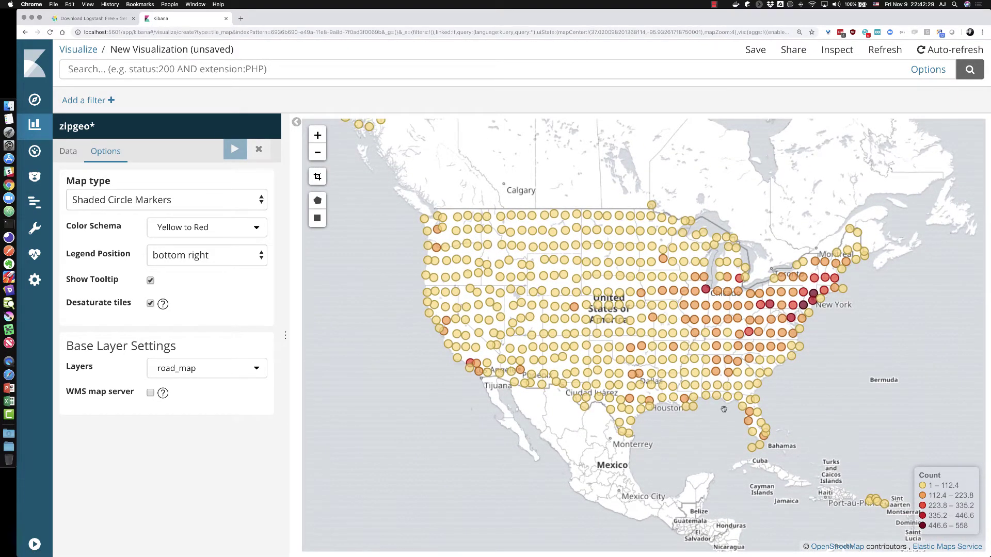
{"action": "left_click_drag", "start_coordinate": [726, 419], "coordinate": [720, 442]}
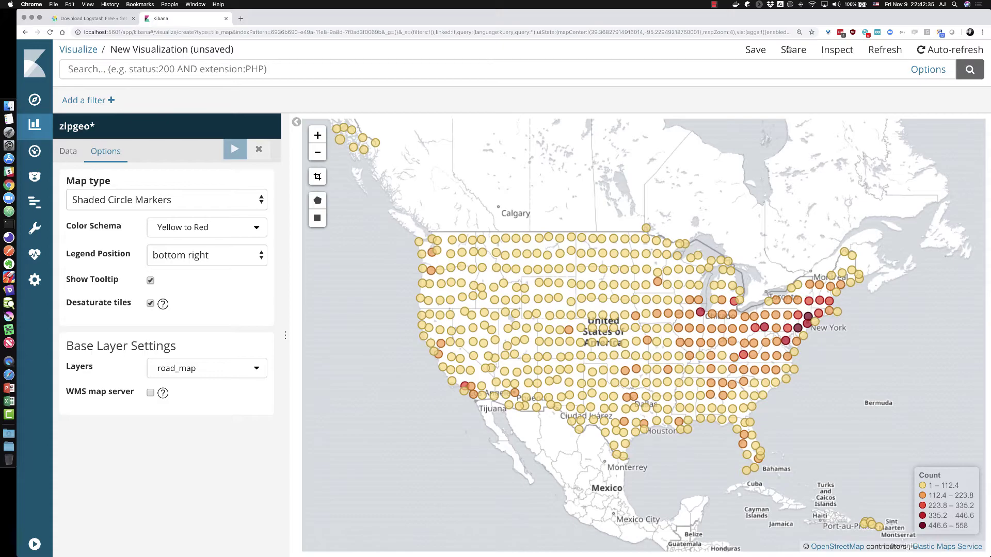
Save the coordinate map with the title ZipViz.
{"action": "left_click", "coordinate": [756, 50]}
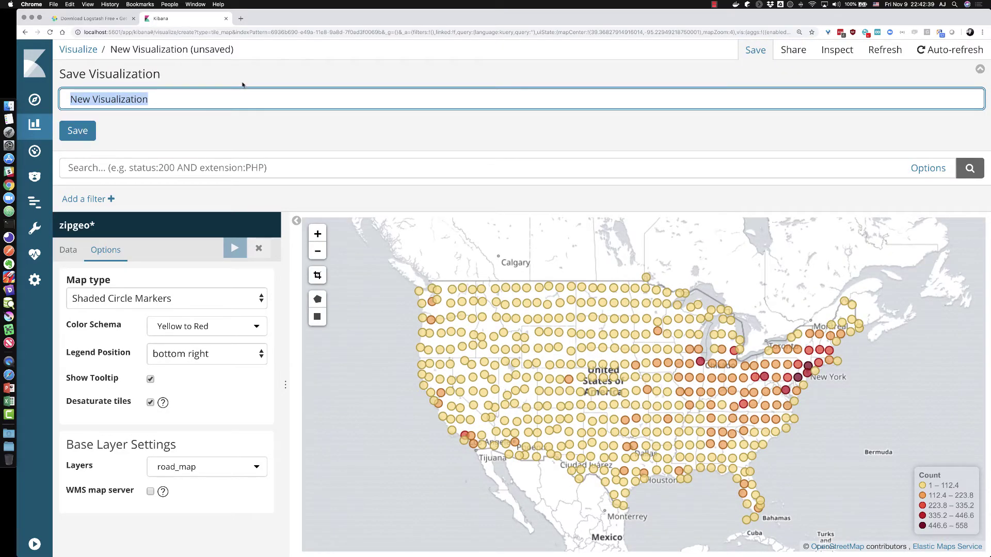
{"action": "type", "text": "ZipViz"}
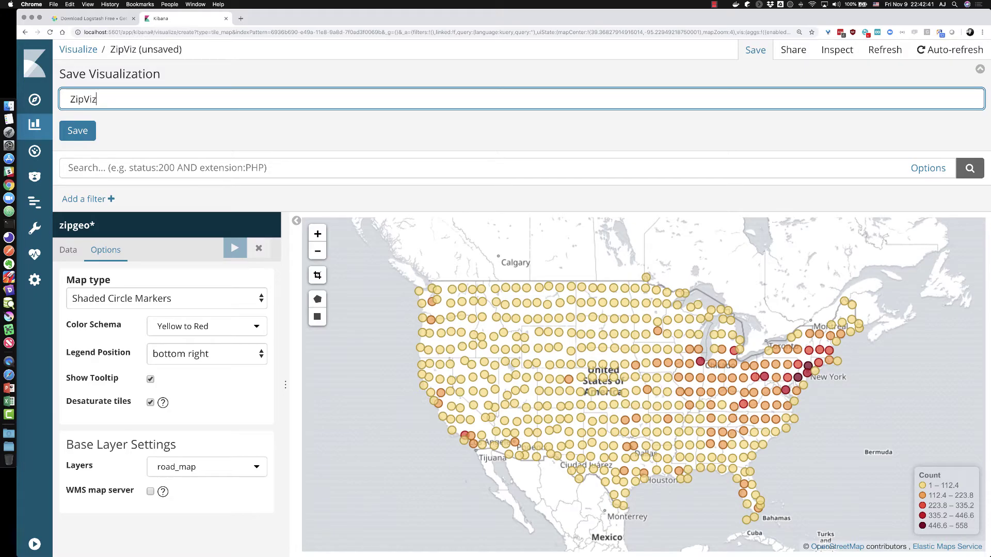
{"action": "left_click", "coordinate": [71, 134]}
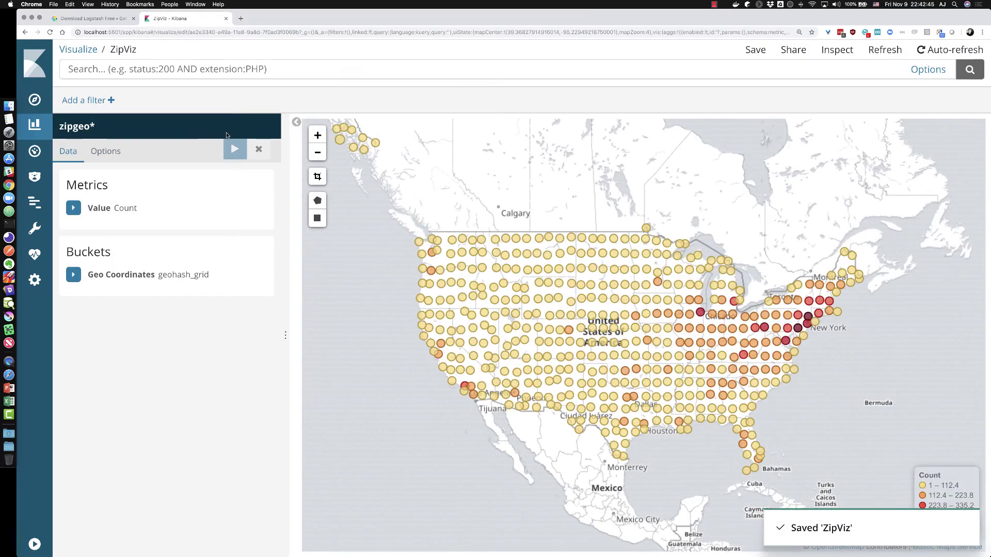
Create a new dashboard, add ZipViz from a 'zip' search, and stretch its panel full width.
{"action": "left_click", "coordinate": [34, 152]}
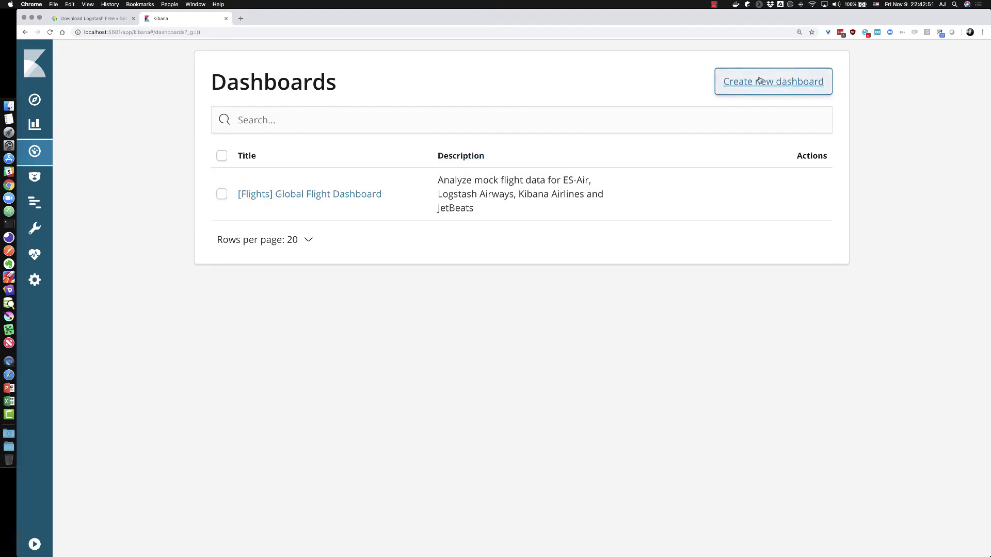
{"action": "left_click", "coordinate": [759, 82]}
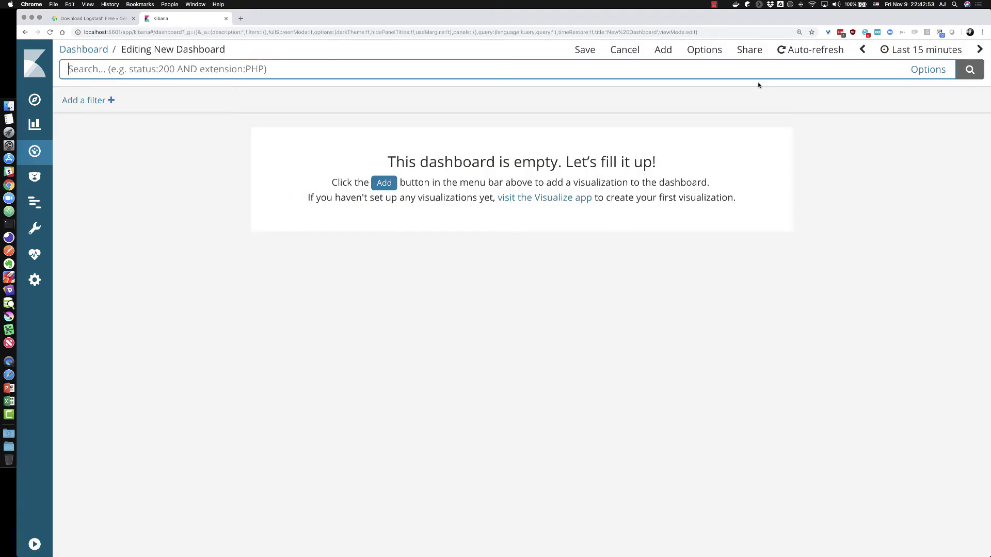
{"action": "left_click", "coordinate": [386, 186]}
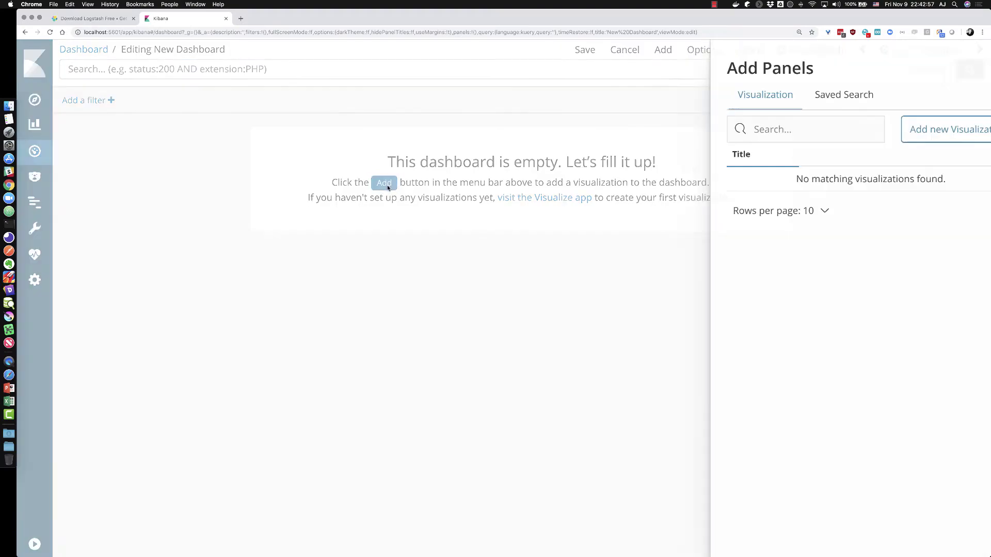
{"action": "left_click", "coordinate": [767, 128]}
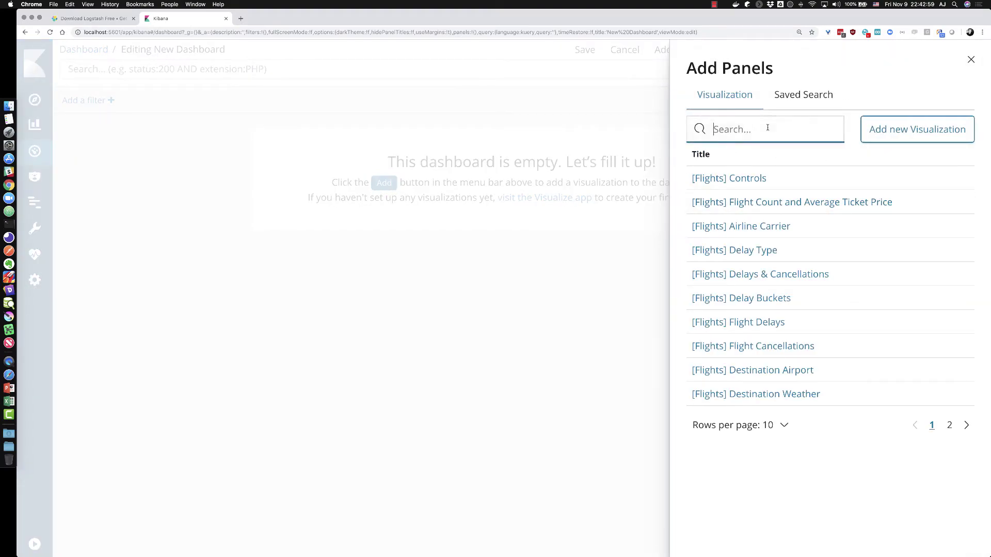
{"action": "type", "text": "zip"}
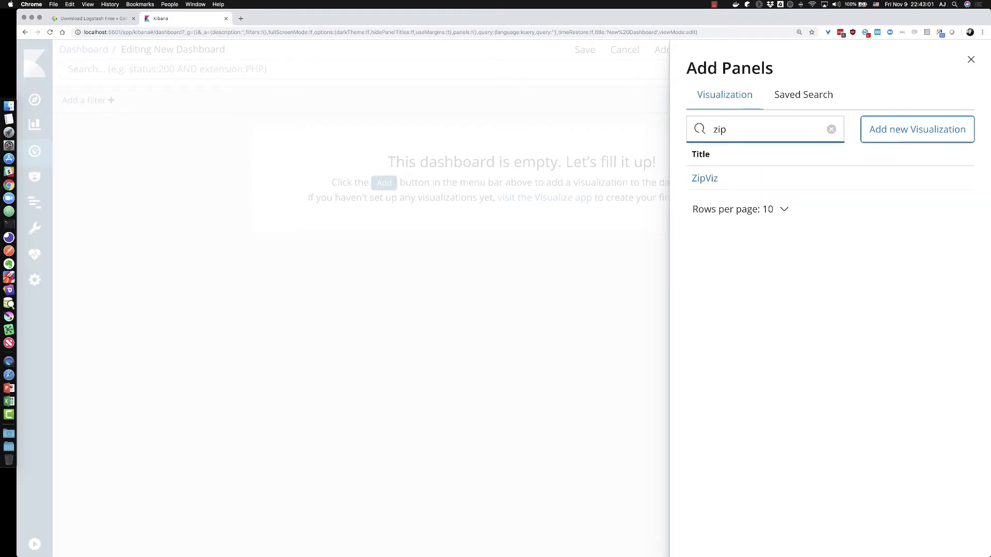
{"action": "left_click", "coordinate": [706, 178]}
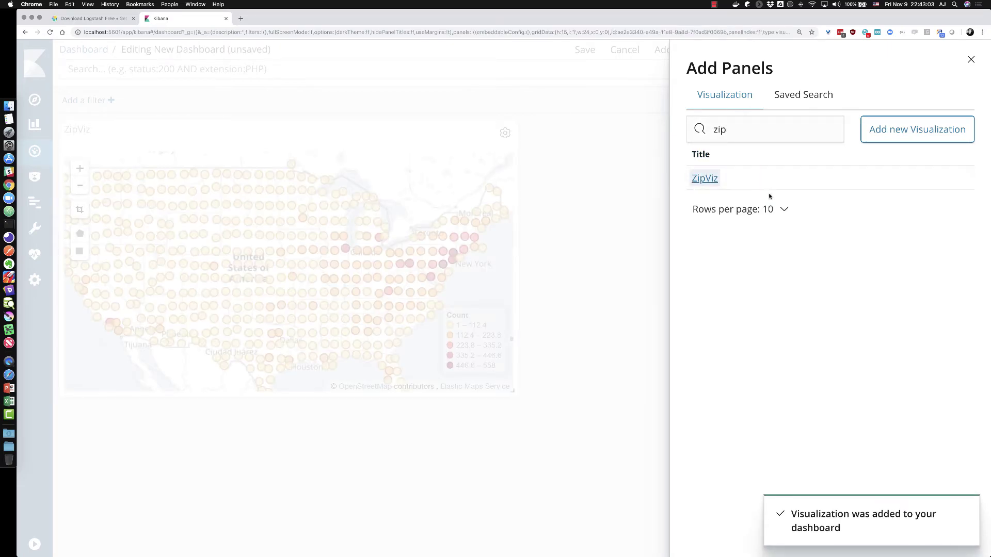
{"action": "left_click", "coordinate": [971, 59]}
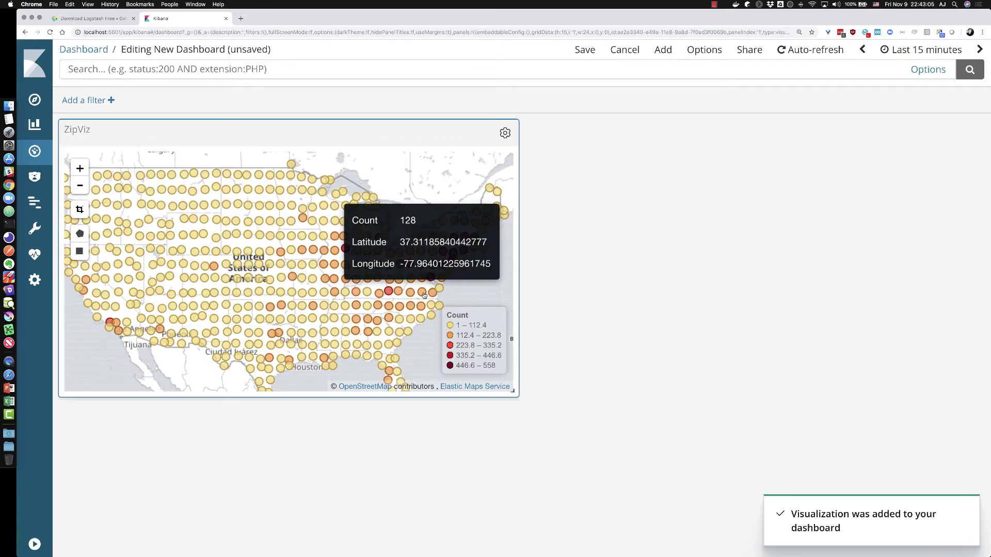
{"action": "left_click_drag", "start_coordinate": [513, 391], "coordinate": [981, 551]}
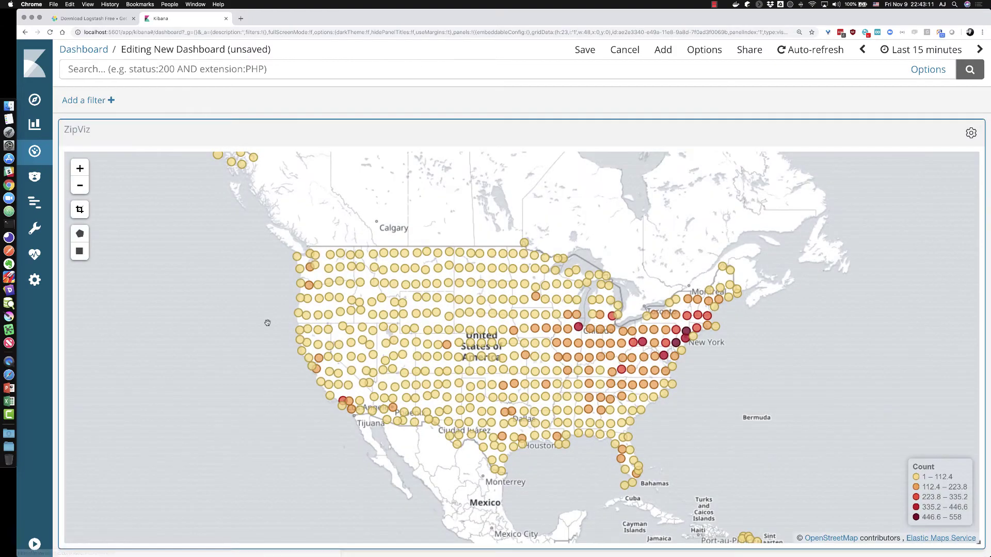
{"action": "mouse_move", "coordinate": [309, 344]}
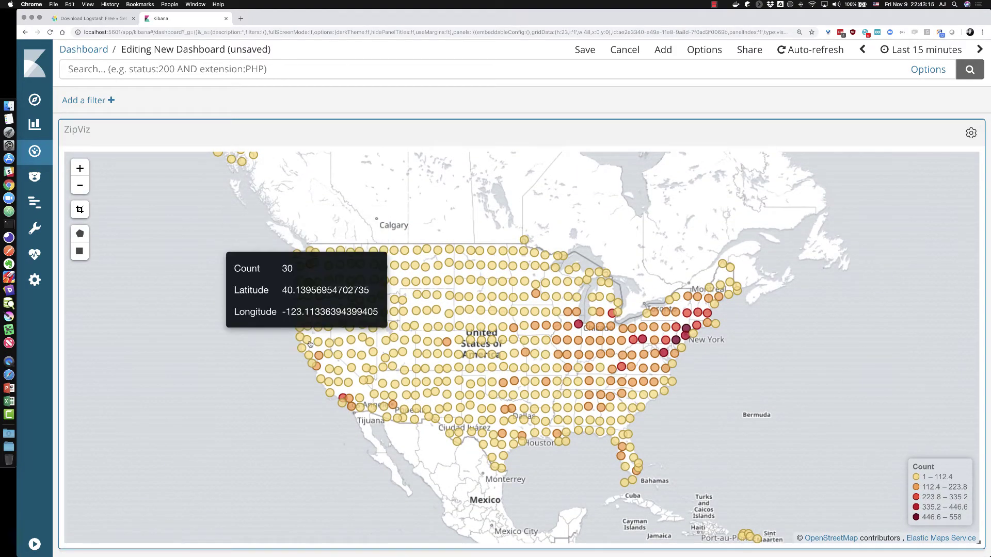
{"action": "left_click_drag", "start_coordinate": [555, 482], "coordinate": [547, 431]}
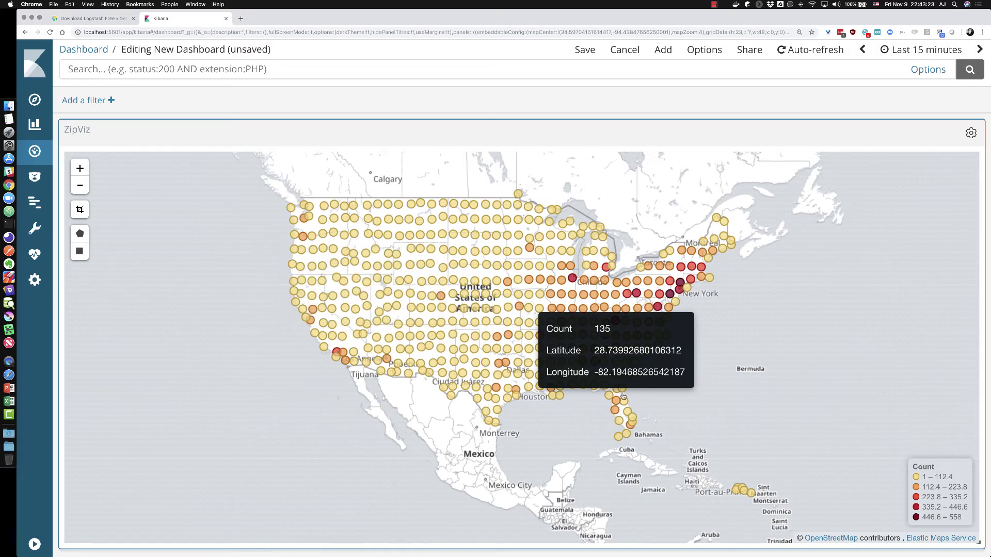
{"action": "mouse_move", "coordinate": [598, 364]}
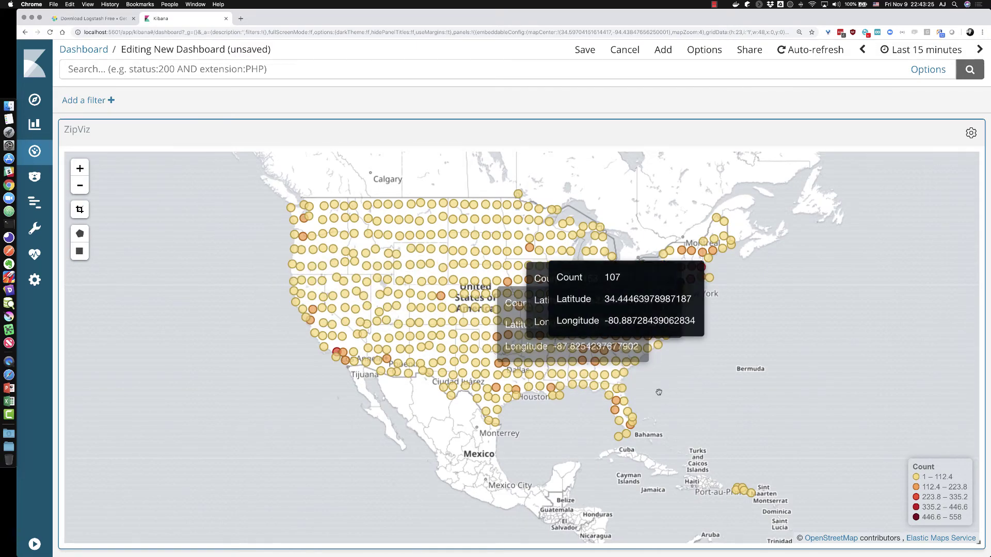
{"action": "scroll", "coordinate": [600, 364], "scroll_direction": "up", "scroll_amount": 1}
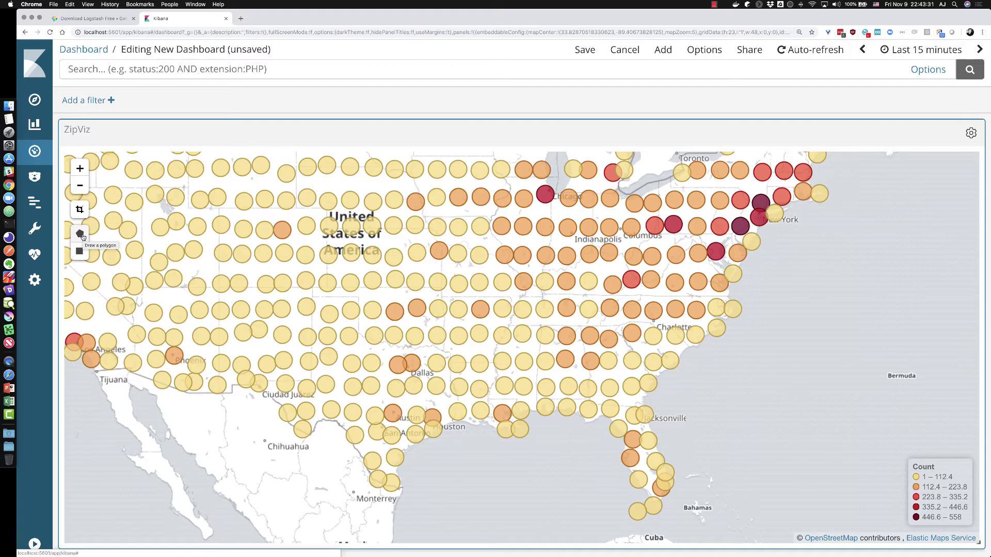
Draw a polygon with seven corners around Georgia and finish it as a geo_polygon filter.
{"action": "left_click", "coordinate": [79, 234]}
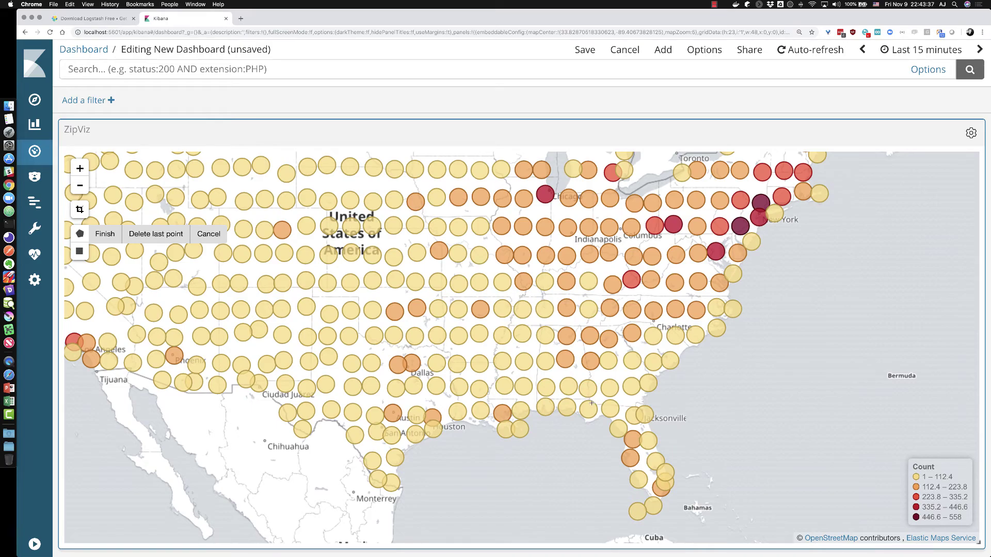
{"action": "left_click_drag", "start_coordinate": [592, 403], "coordinate": [622, 404]}
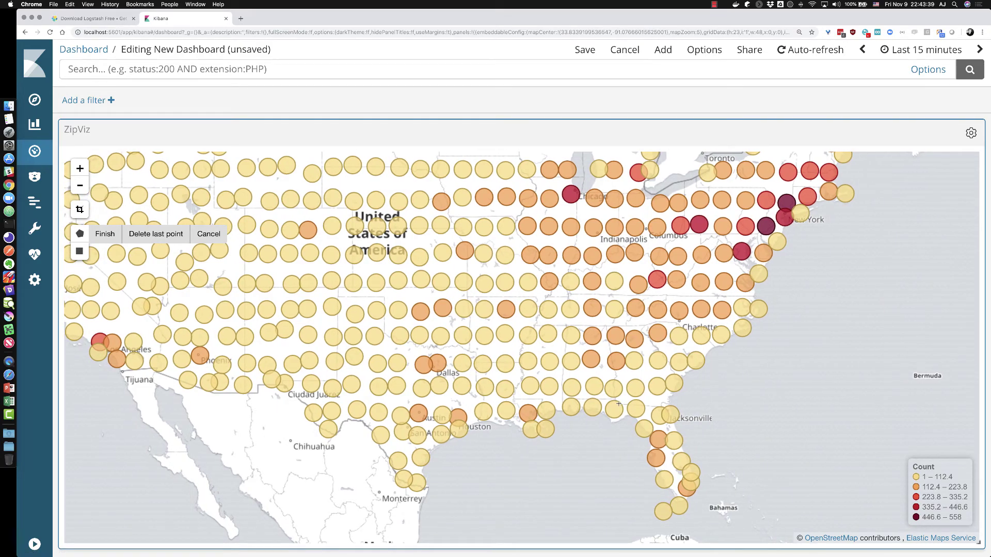
{"action": "left_click", "coordinate": [671, 408]}
{"action": "left_click", "coordinate": [685, 386]}
{"action": "left_click", "coordinate": [671, 369]}
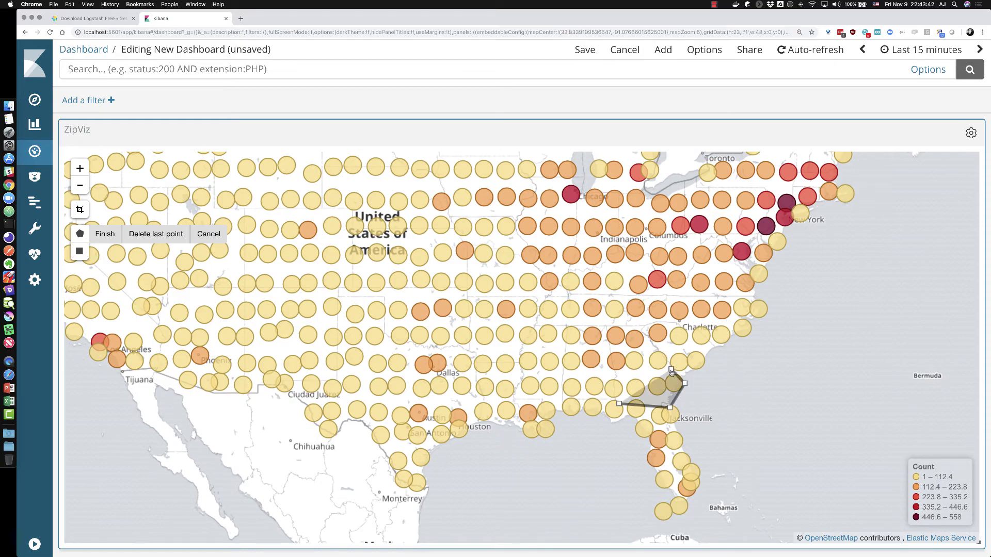
{"action": "left_click", "coordinate": [655, 349]}
{"action": "left_click", "coordinate": [640, 327]}
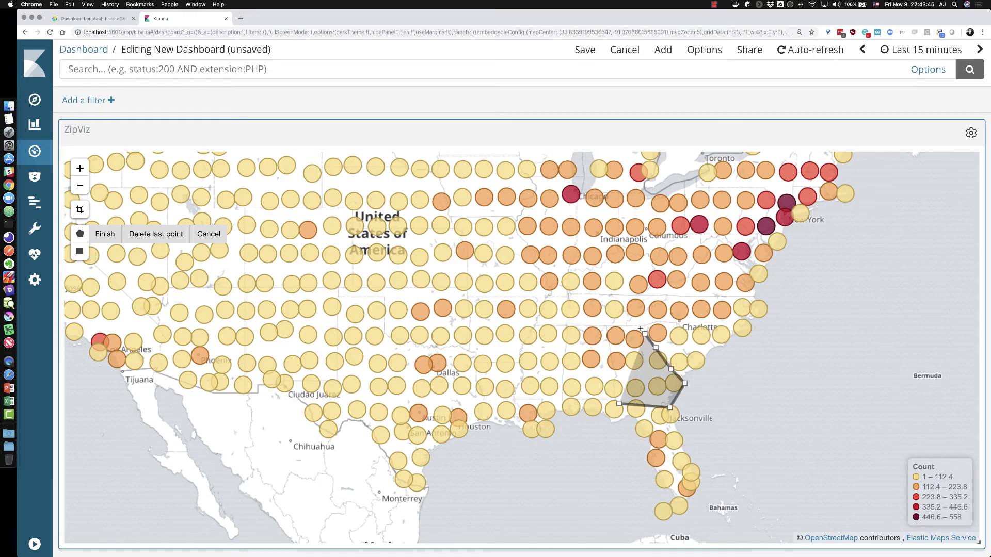
{"action": "left_click", "coordinate": [608, 325]}
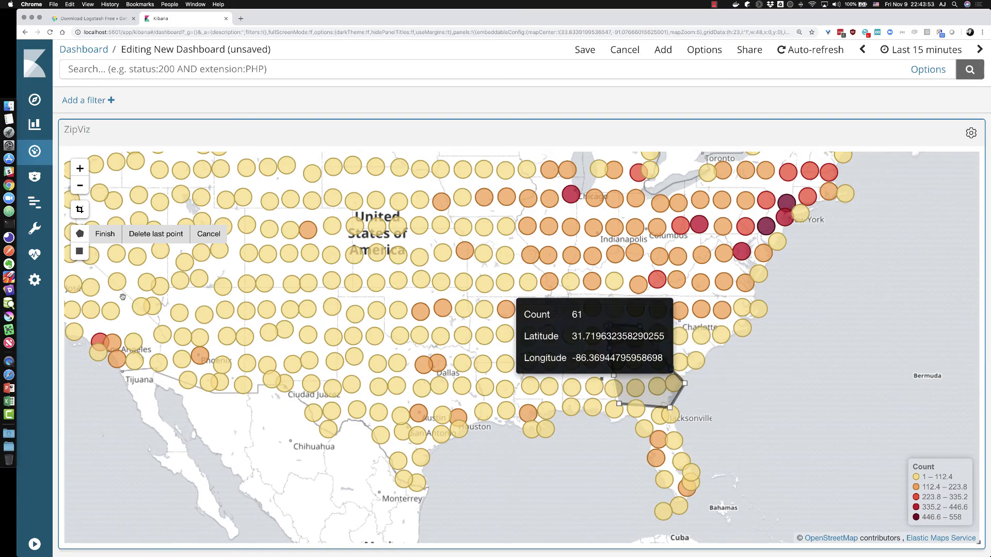
{"action": "left_click", "coordinate": [105, 234]}
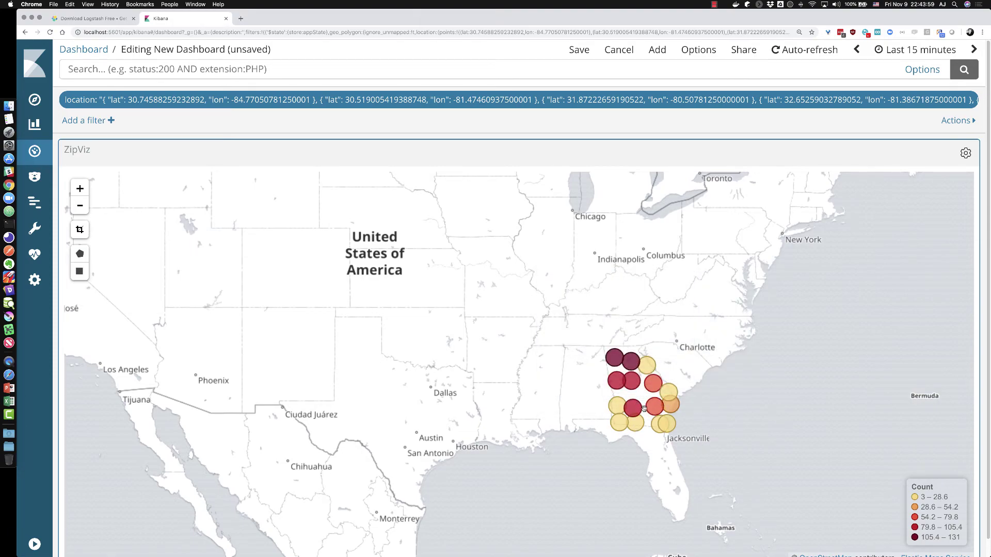
{"action": "scroll", "coordinate": [644, 410], "scroll_direction": "up", "scroll_amount": 1}
{"action": "mouse_move", "coordinate": [600, 335]}
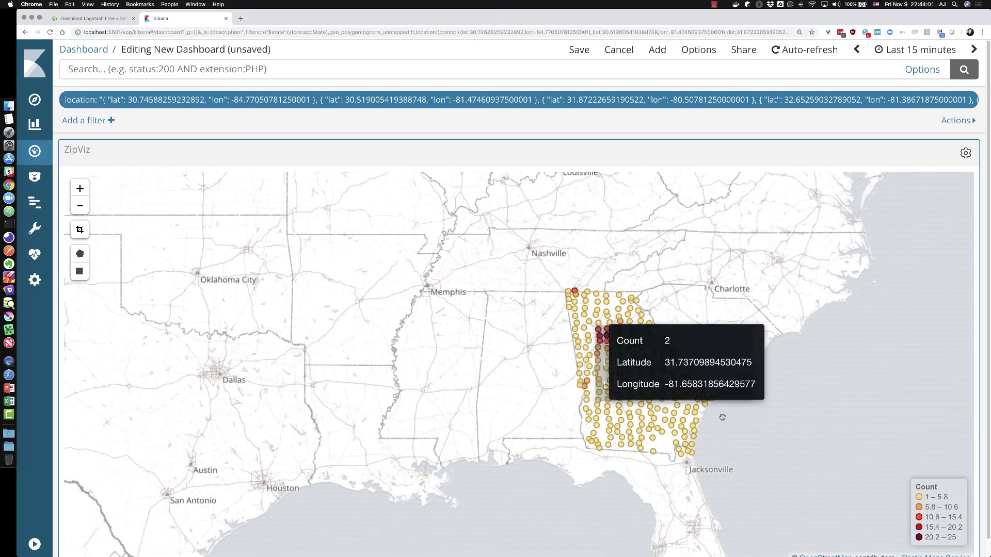
Pan the map left to centre Georgia.
{"action": "left_click_drag", "start_coordinate": [636, 381], "coordinate": [536, 374]}
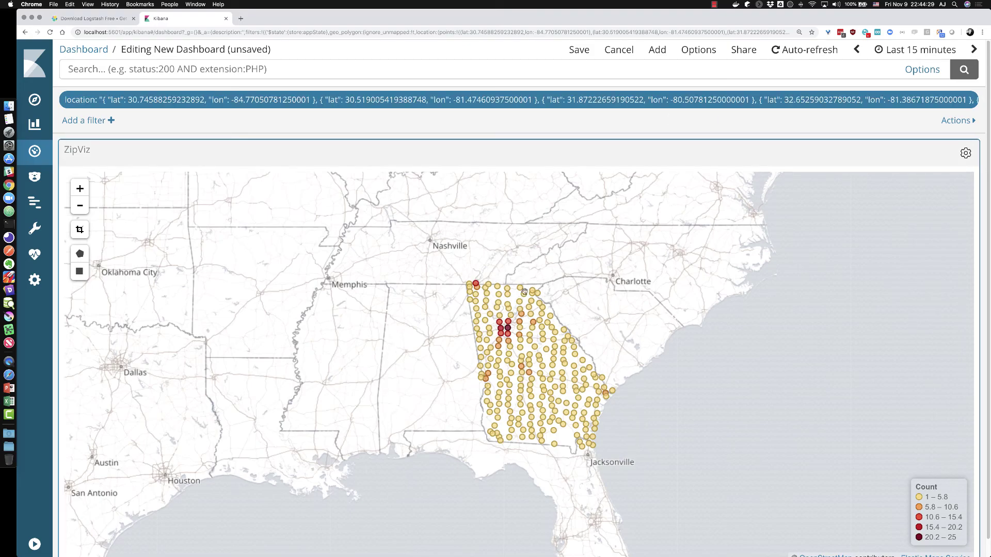
{"action": "mouse_move", "coordinate": [519, 100]}
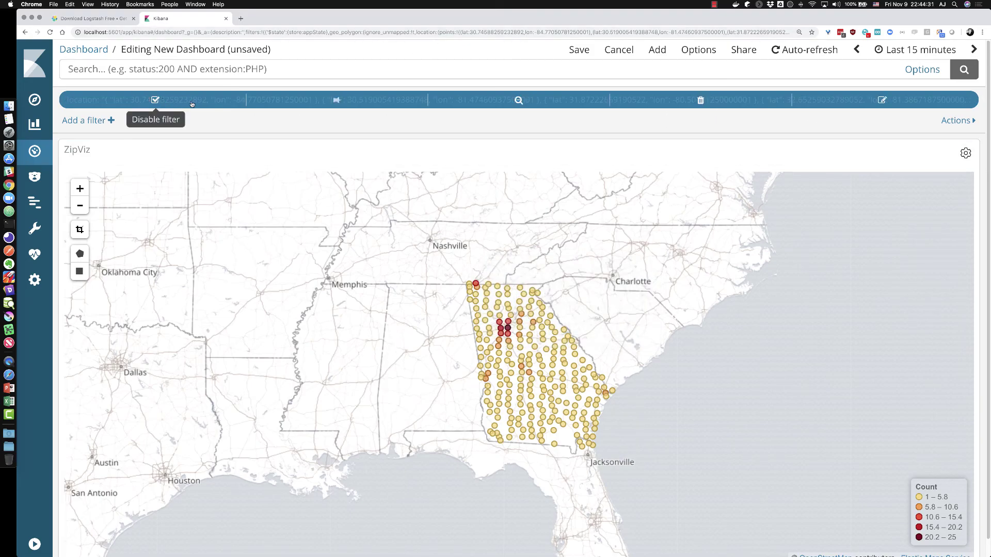
Review the geo_polygon filter's query DSL, save it unchanged, and pan the map onto Georgia.
{"action": "left_click", "coordinate": [882, 100]}
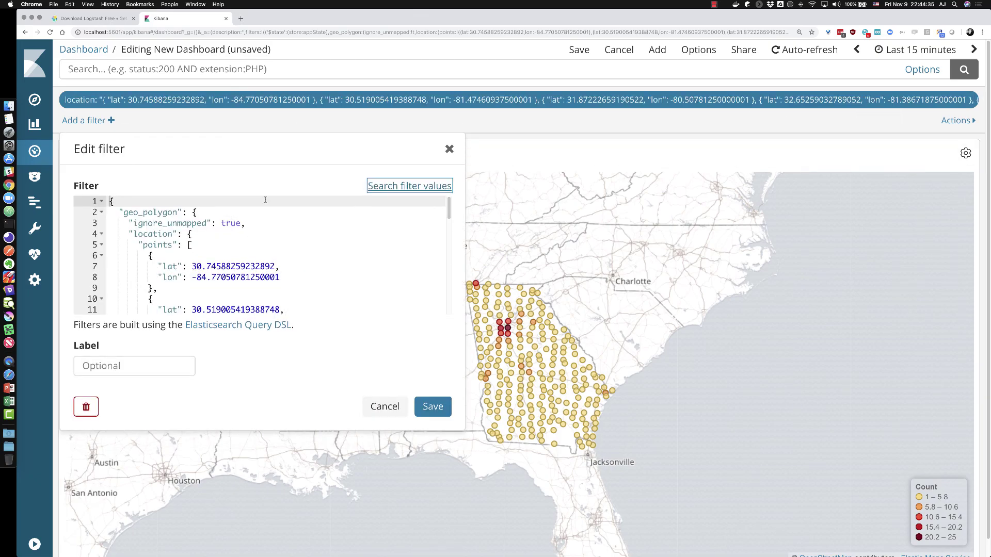
{"action": "left_click", "coordinate": [408, 187]}
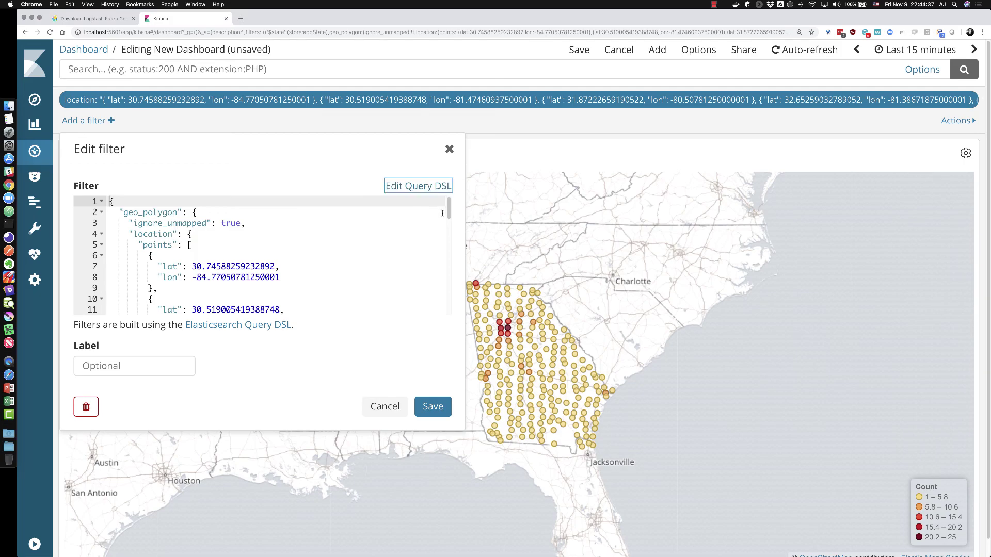
{"action": "left_click", "coordinate": [381, 192]}
{"action": "scroll", "coordinate": [199, 224], "scroll_direction": "down", "scroll_amount": 2}
{"action": "scroll", "coordinate": [200, 224], "scroll_direction": "down", "scroll_amount": 2}
{"action": "scroll", "coordinate": [200, 224], "scroll_direction": "down", "scroll_amount": 5}
{"action": "scroll", "coordinate": [200, 224], "scroll_direction": "down", "scroll_amount": 3}
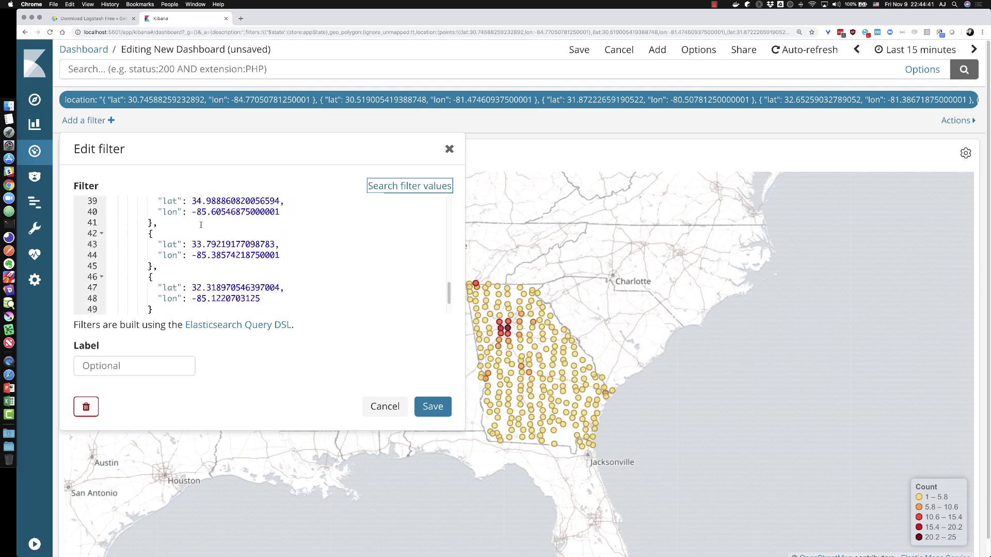
{"action": "scroll", "coordinate": [197, 225], "scroll_direction": "down", "scroll_amount": 2}
{"action": "scroll", "coordinate": [197, 225], "scroll_direction": "up", "scroll_amount": 1}
{"action": "scroll", "coordinate": [197, 225], "scroll_direction": "up", "scroll_amount": 5}
{"action": "scroll", "coordinate": [198, 225], "scroll_direction": "up", "scroll_amount": 6}
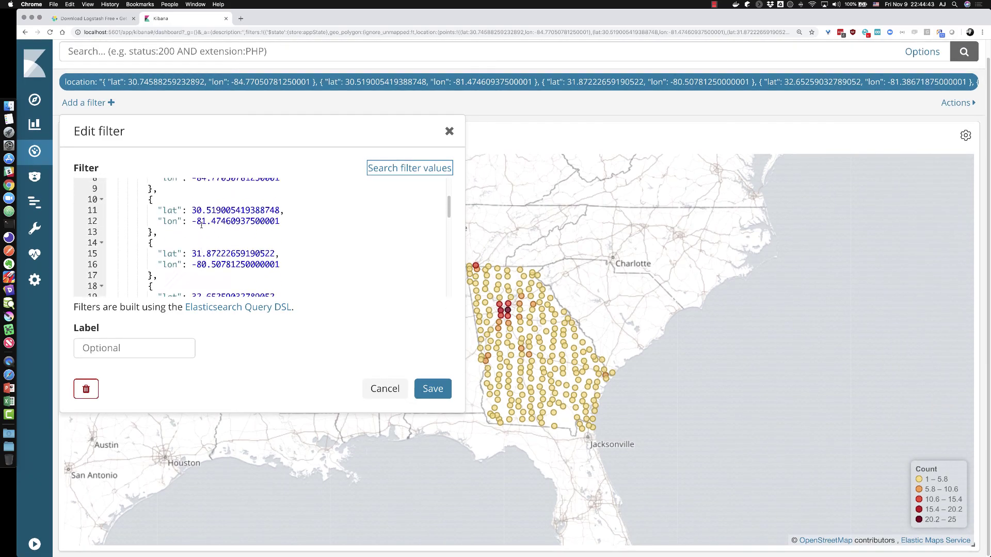
{"action": "scroll", "coordinate": [200, 227], "scroll_direction": "up", "scroll_amount": 3}
{"action": "scroll", "coordinate": [201, 227], "scroll_direction": "up", "scroll_amount": 2}
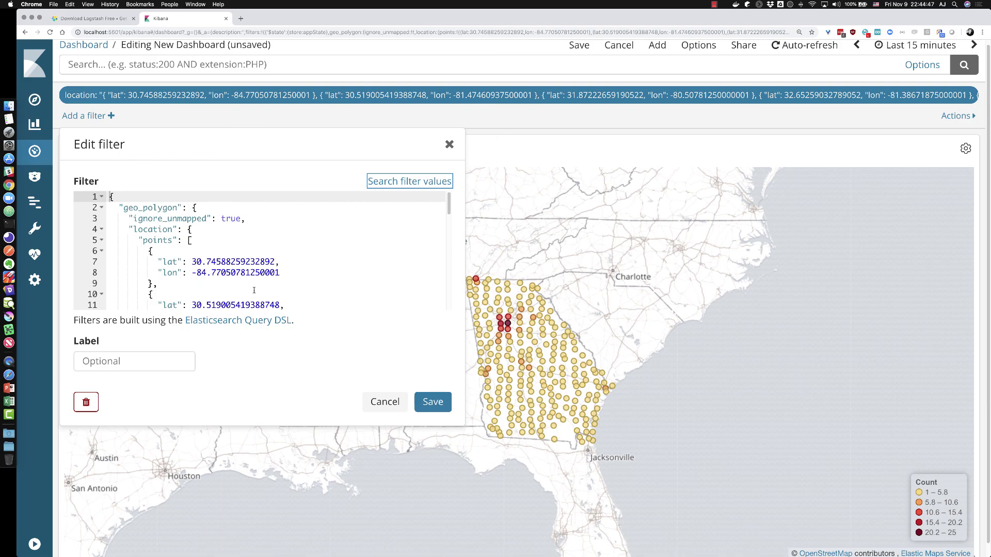
{"action": "scroll", "coordinate": [270, 277], "scroll_direction": "down", "scroll_amount": 1}
{"action": "scroll", "coordinate": [269, 280], "scroll_direction": "up", "scroll_amount": 2}
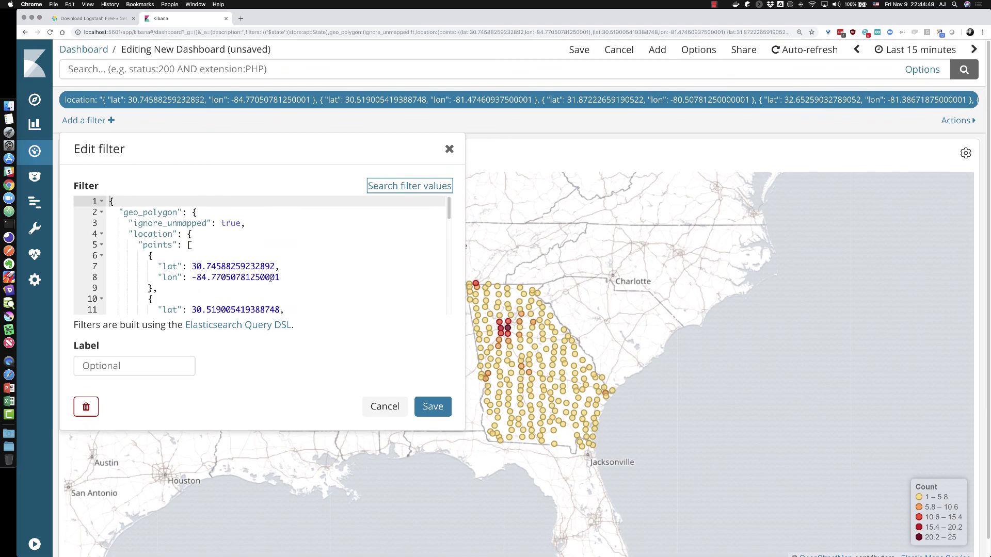
{"action": "scroll", "coordinate": [267, 288], "scroll_direction": "down", "scroll_amount": 3}
{"action": "scroll", "coordinate": [267, 289], "scroll_direction": "down", "scroll_amount": 4}
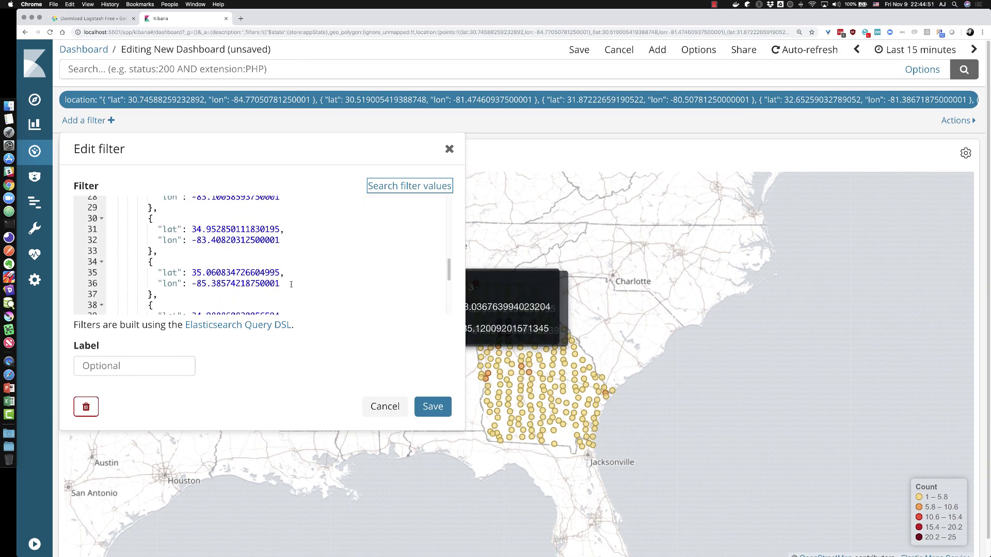
{"action": "scroll", "coordinate": [232, 267], "scroll_direction": "down", "scroll_amount": 2}
{"action": "scroll", "coordinate": [232, 266], "scroll_direction": "down", "scroll_amount": 3}
{"action": "scroll", "coordinate": [226, 267], "scroll_direction": "down", "scroll_amount": 1}
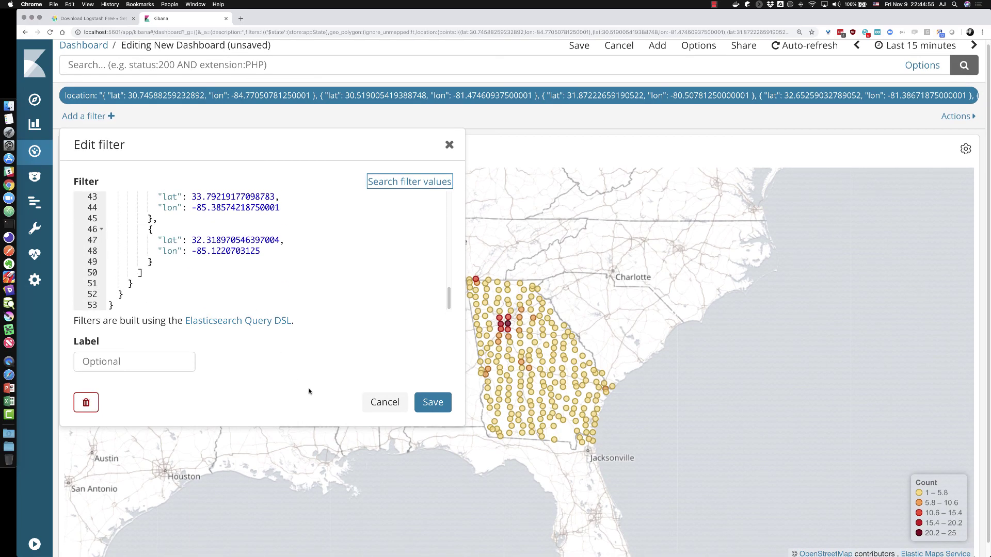
{"action": "left_click", "coordinate": [435, 403]}
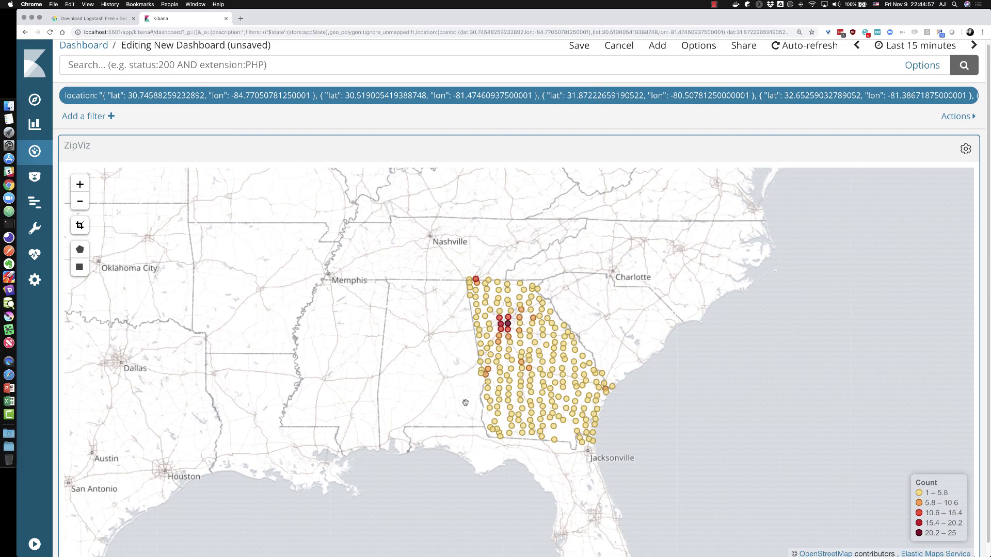
{"action": "scroll", "coordinate": [465, 402], "scroll_direction": "up", "scroll_amount": 2}
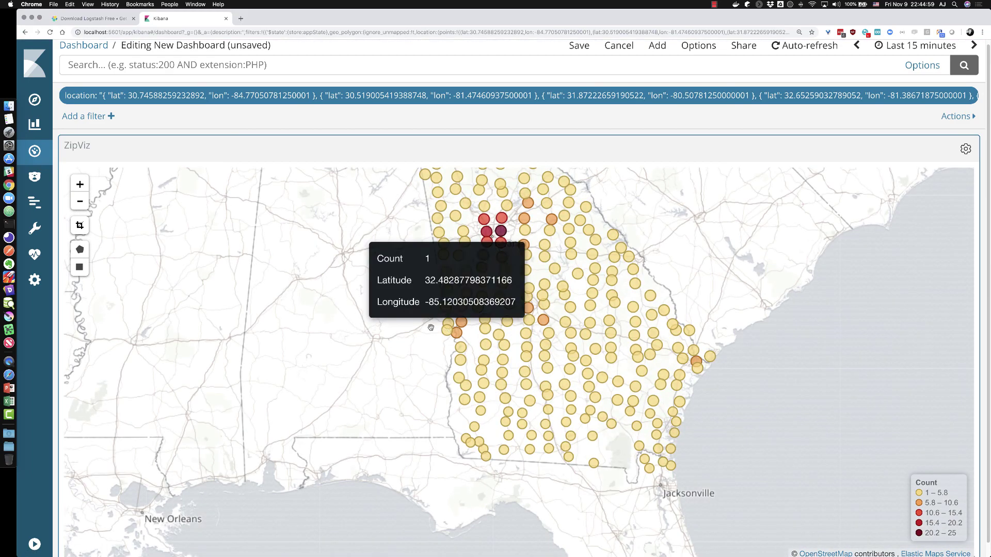
{"action": "left_click_drag", "start_coordinate": [431, 327], "coordinate": [334, 385]}
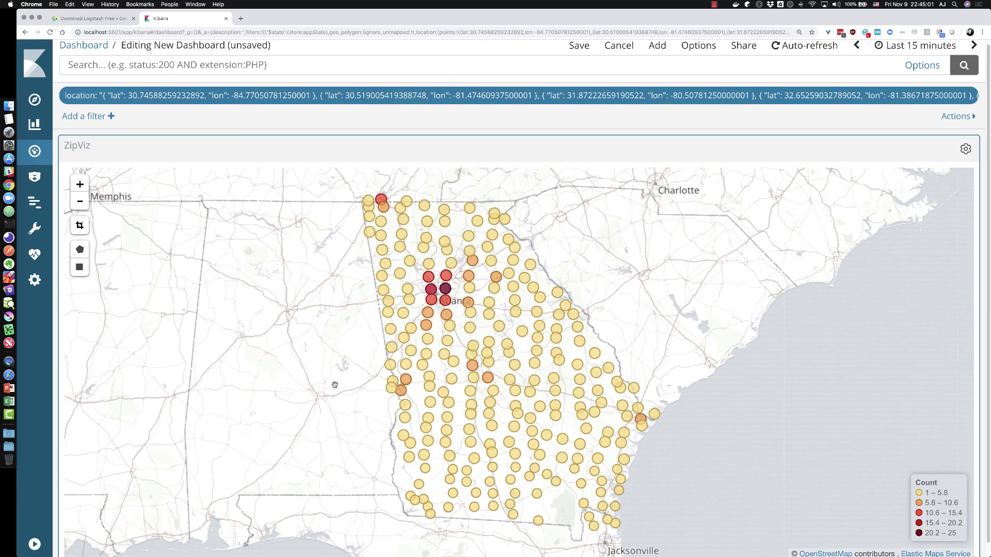